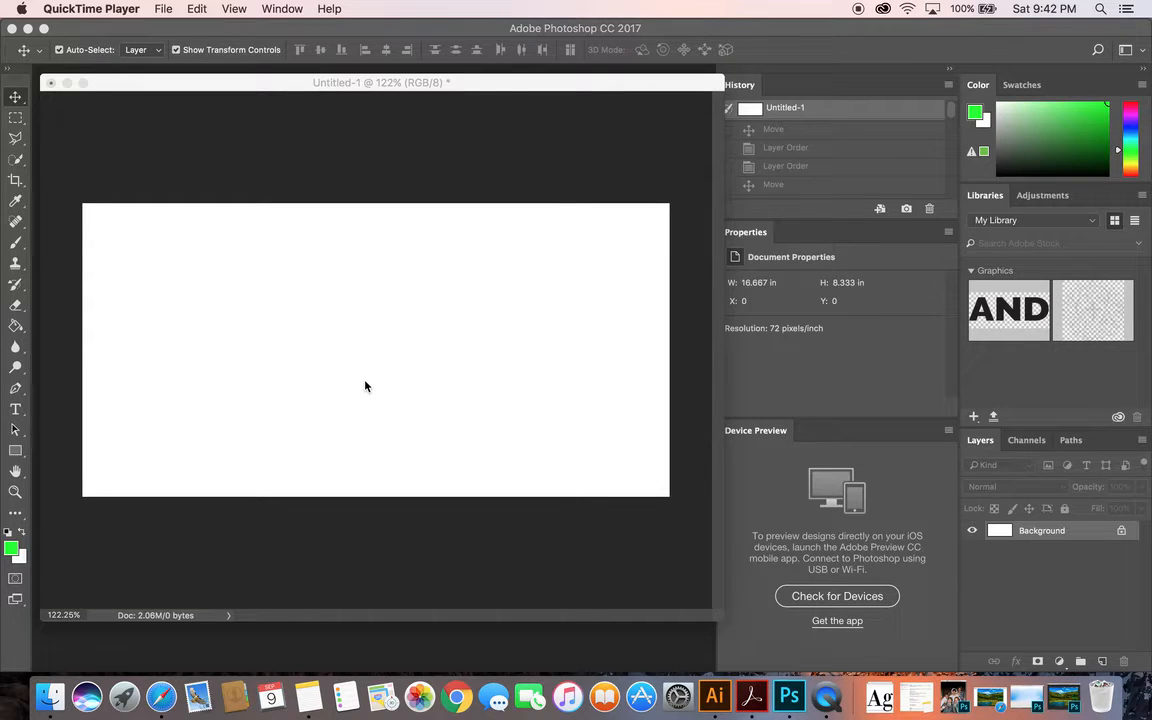
# Add a new layer above the Background and rename it Text
pyautogui.click(1102, 661)
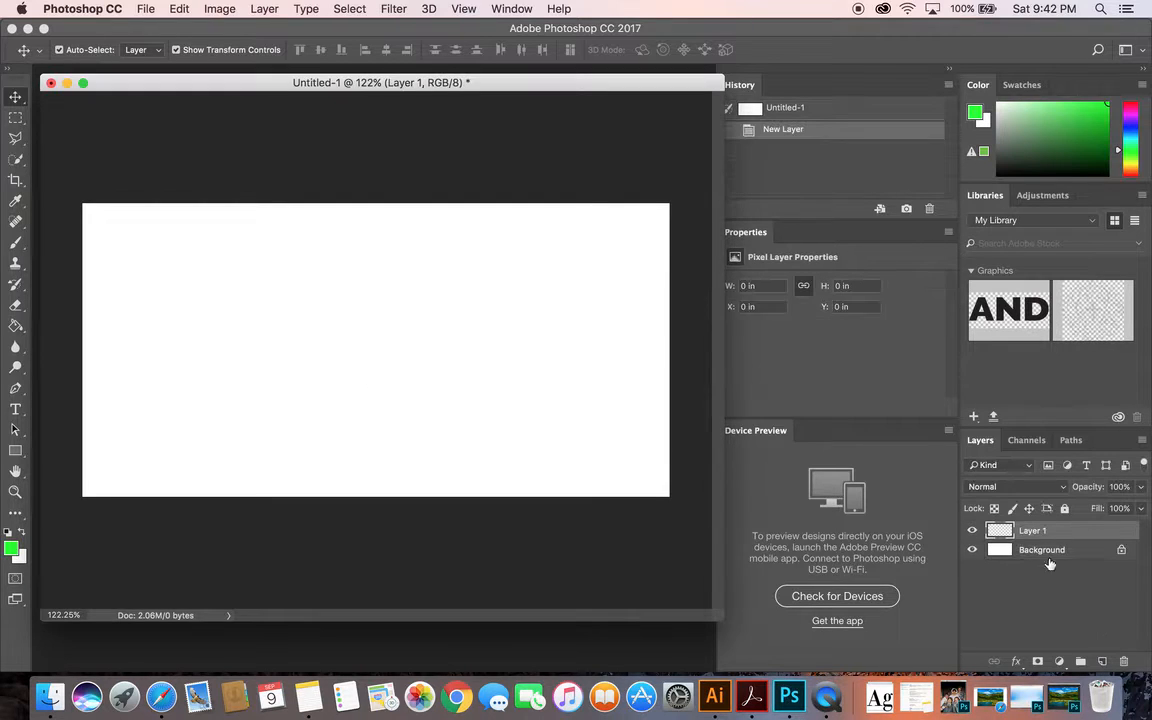
pyautogui.doubleClick(1040, 531)
pyautogui.write('Text')
pyautogui.press('Return')
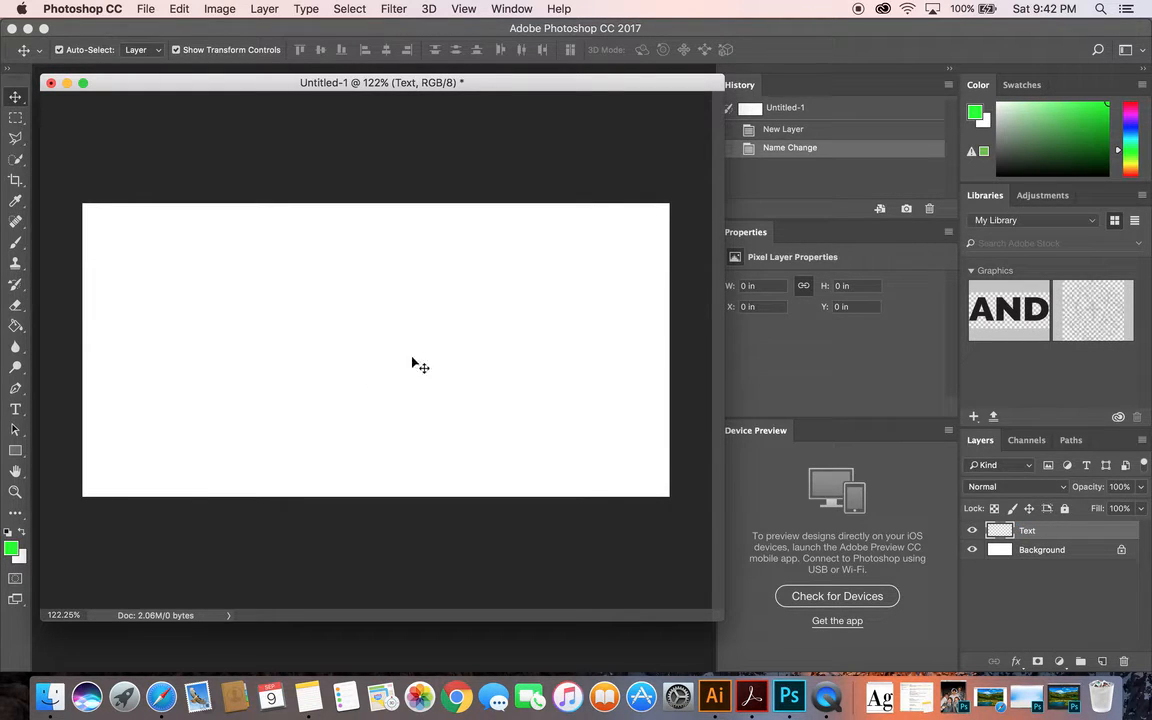
# Add the horizontal text HERE WE GO on the left half of the white canvas, keeping the current green text color
pyautogui.click(15, 413)
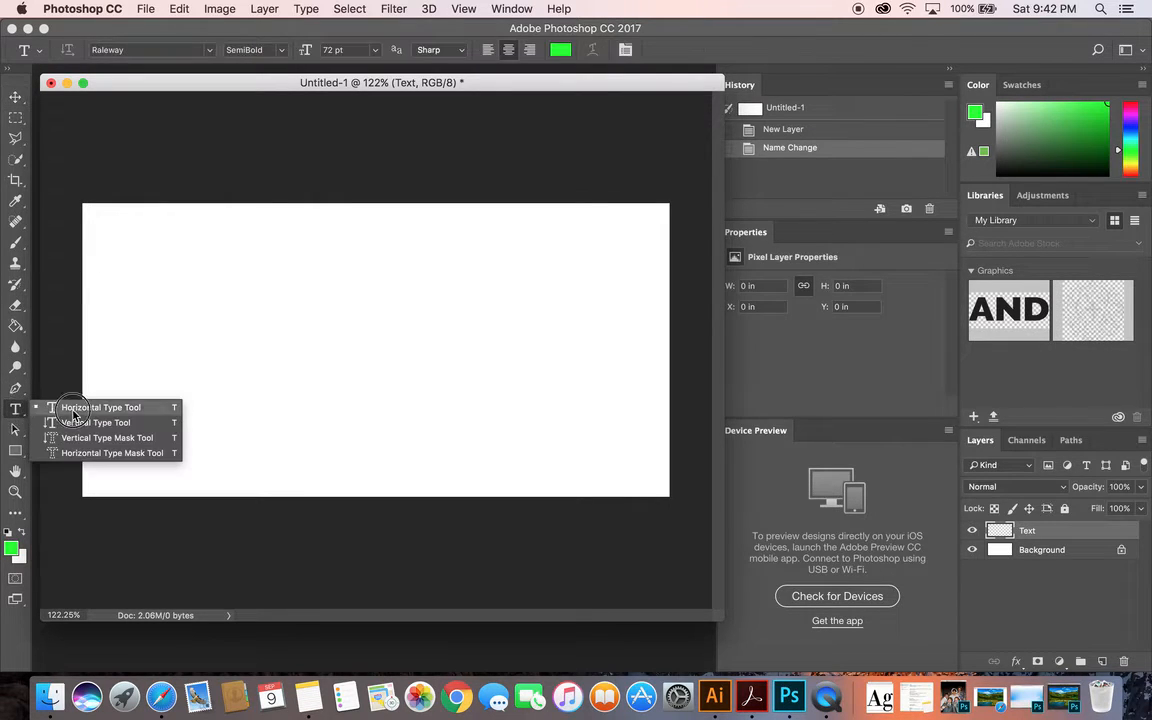
pyautogui.click(15, 415)
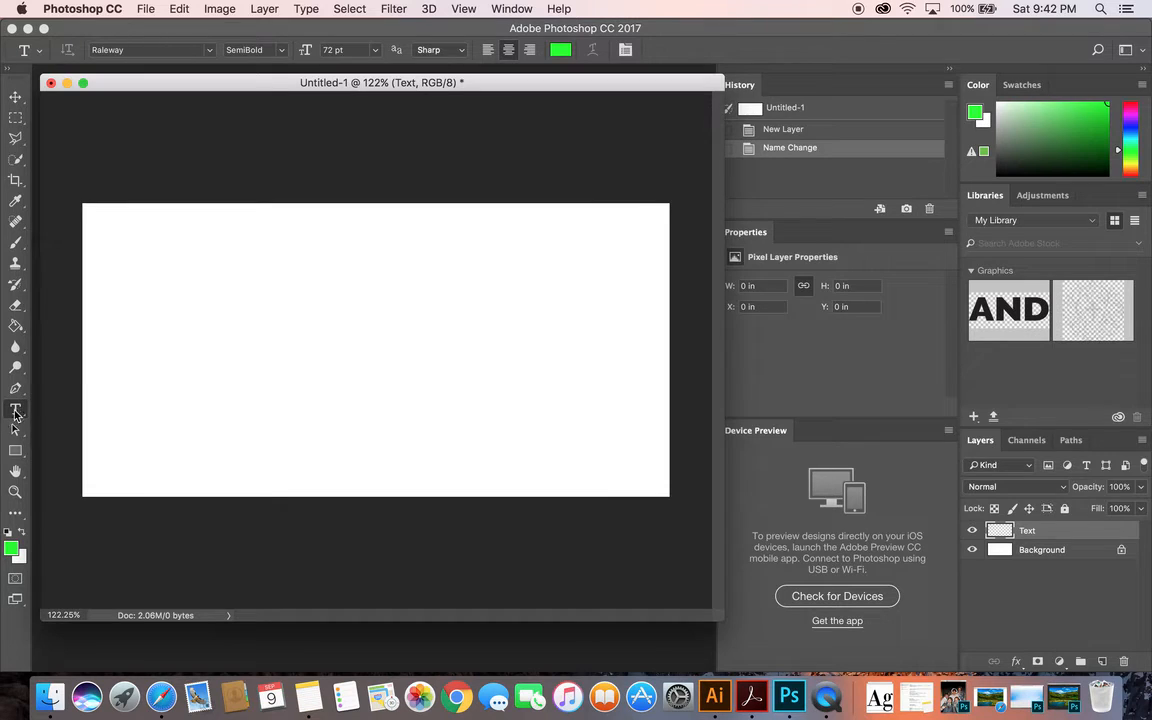
pyautogui.click(228, 358)
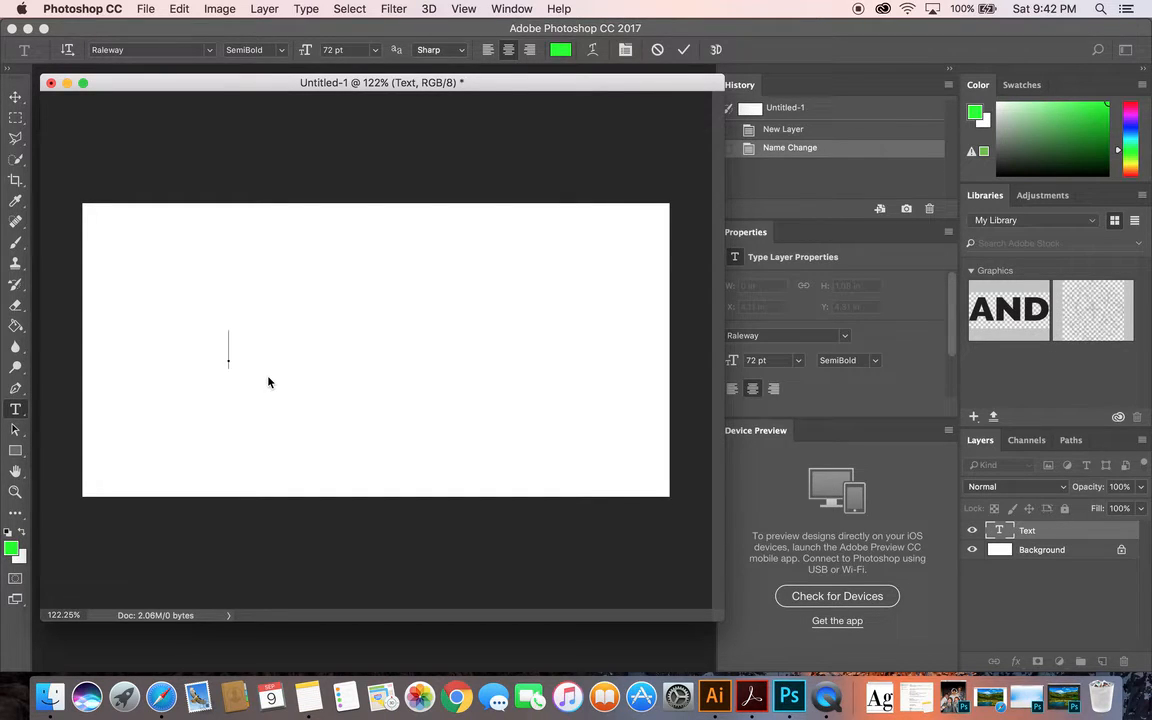
pyautogui.write('HERE WE GO')
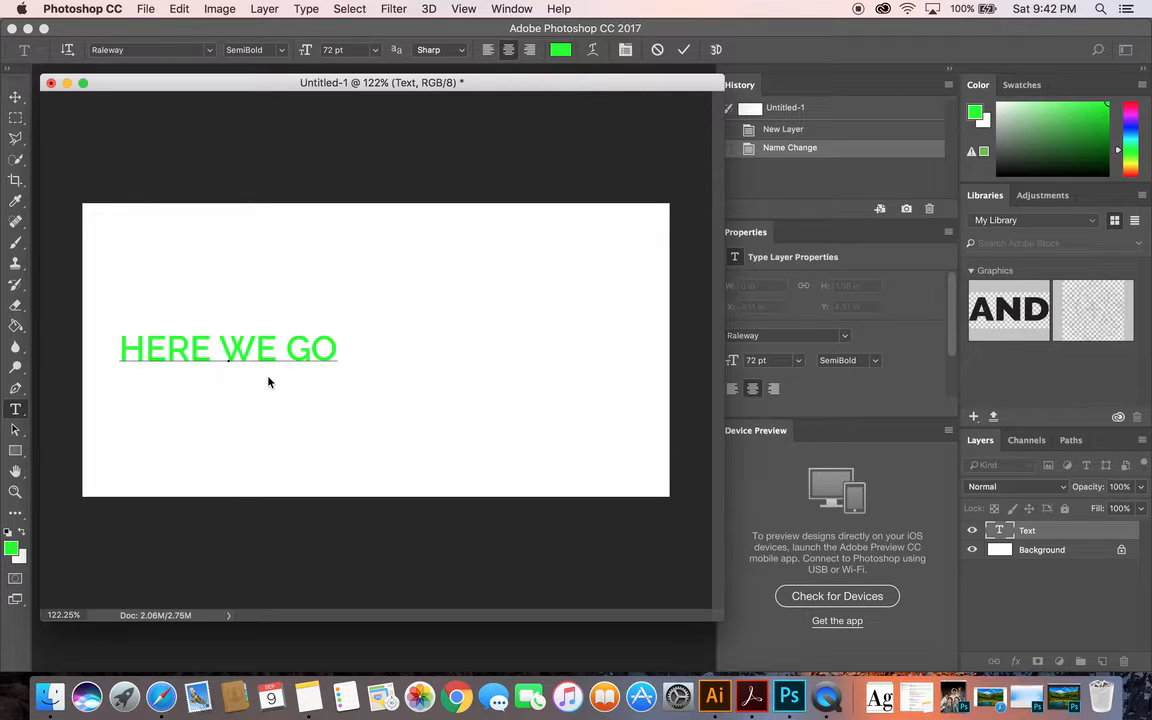
pyautogui.click(561, 52)
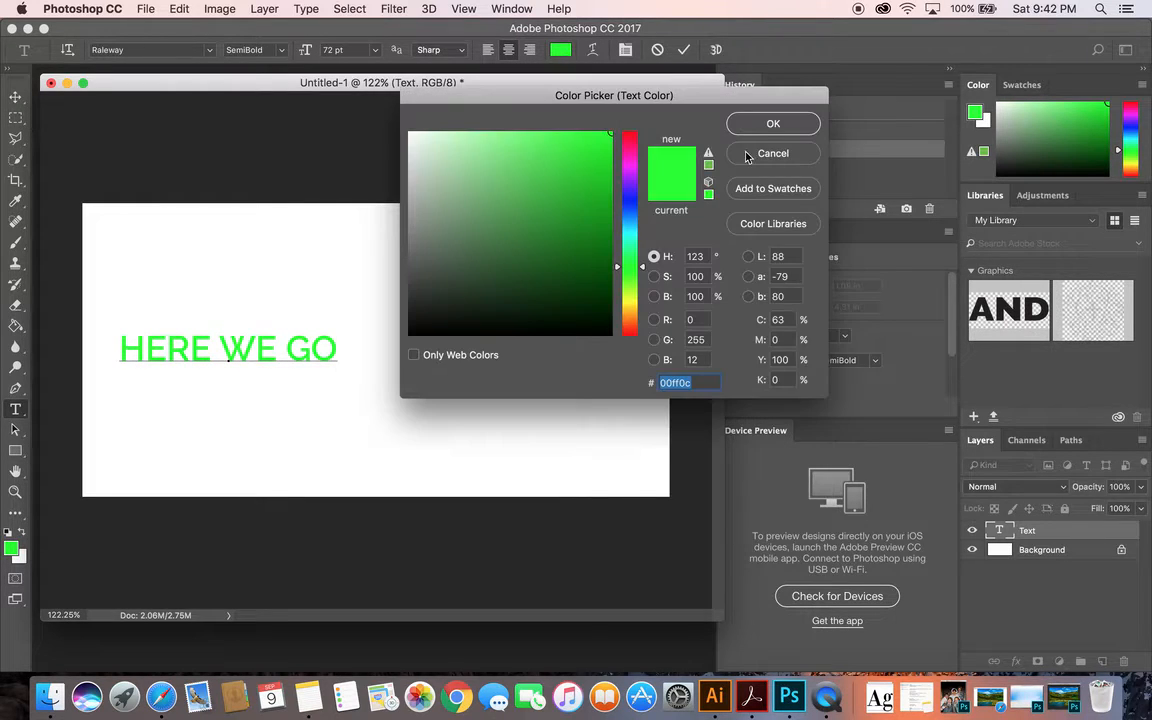
pyautogui.press('Return')
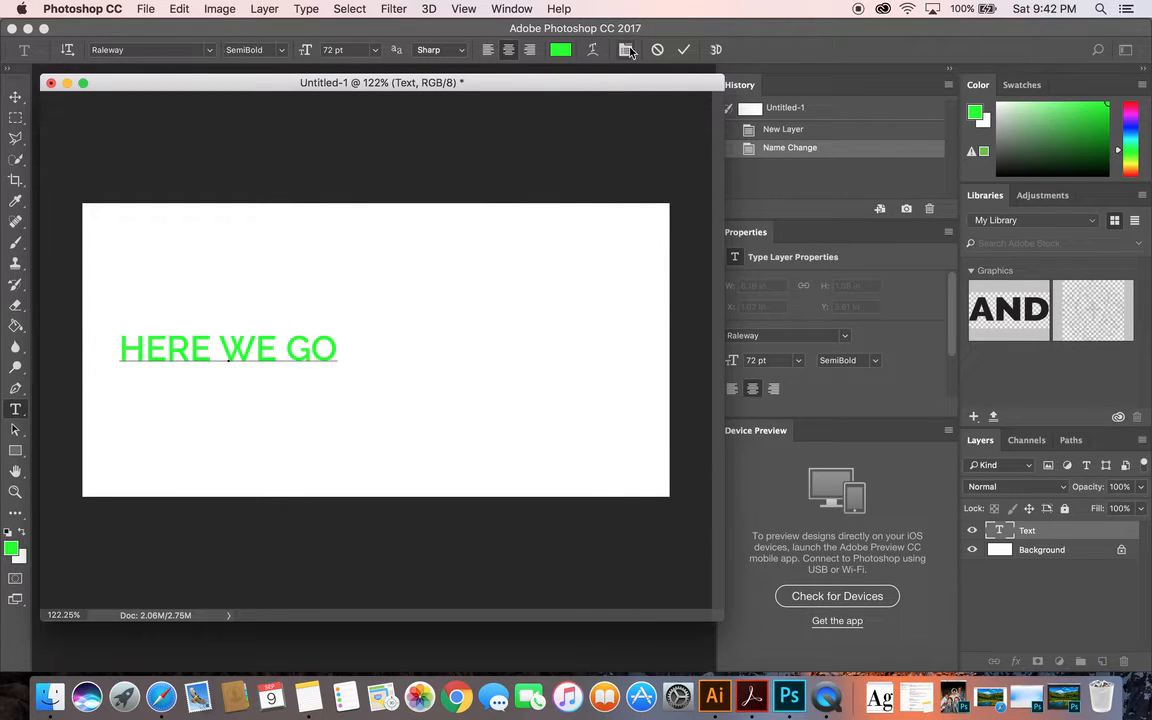
# Select the whole HERE WE GO text and set its Raleway font style to Black after trying Thin
pyautogui.tripleClick(269, 352)
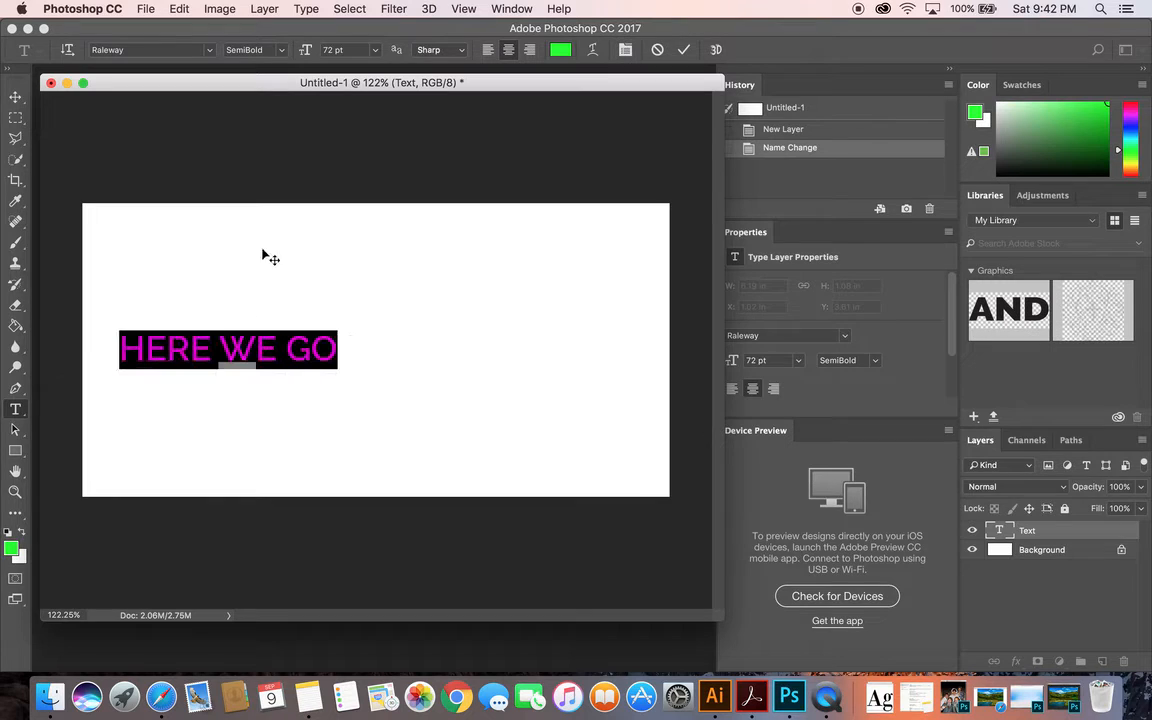
pyautogui.click(256, 50)
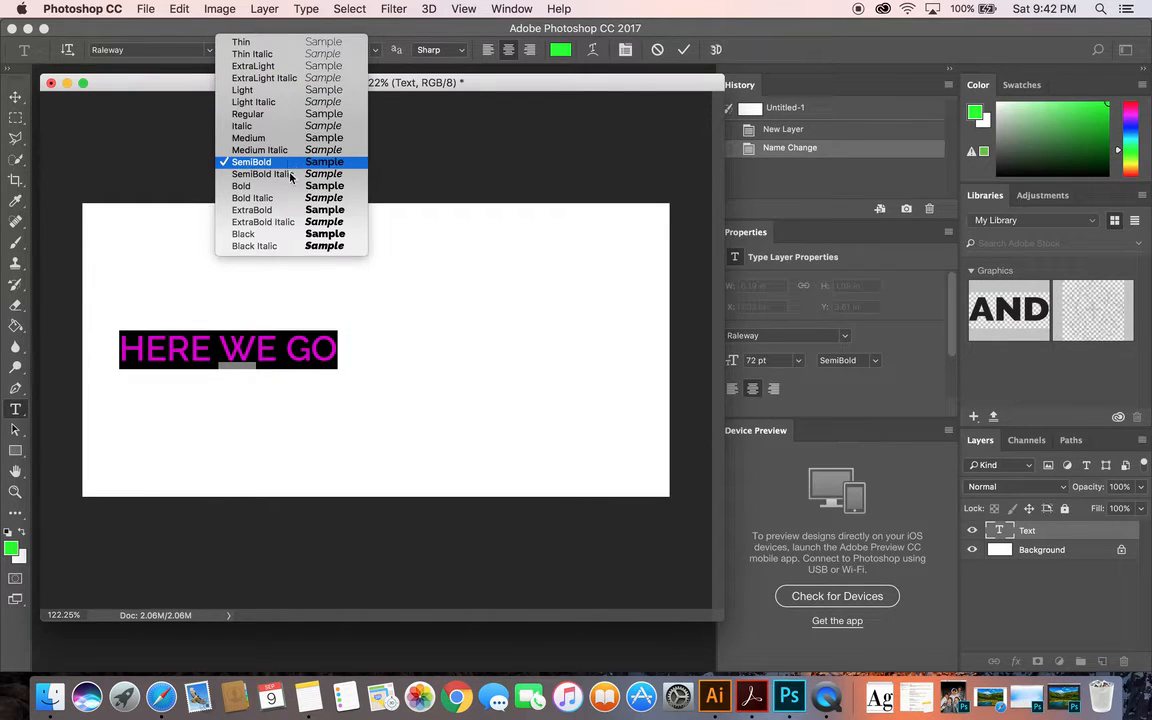
pyautogui.click(289, 235)
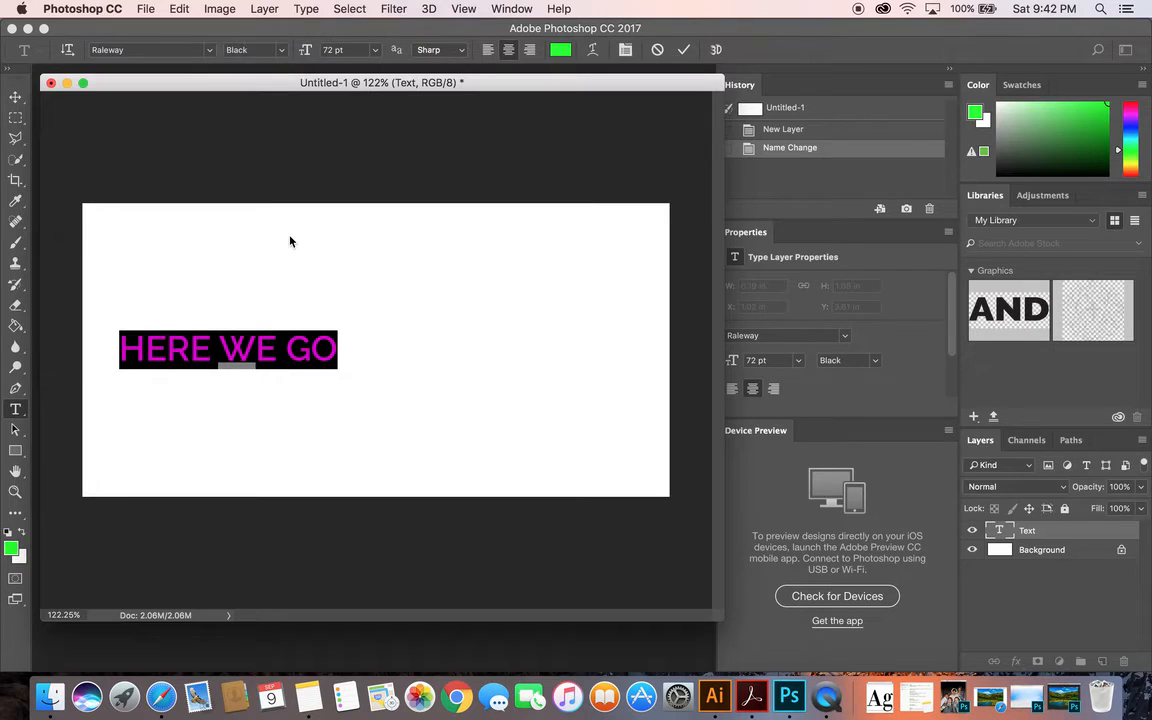
pyautogui.click(274, 56)
pyautogui.click(256, 42)
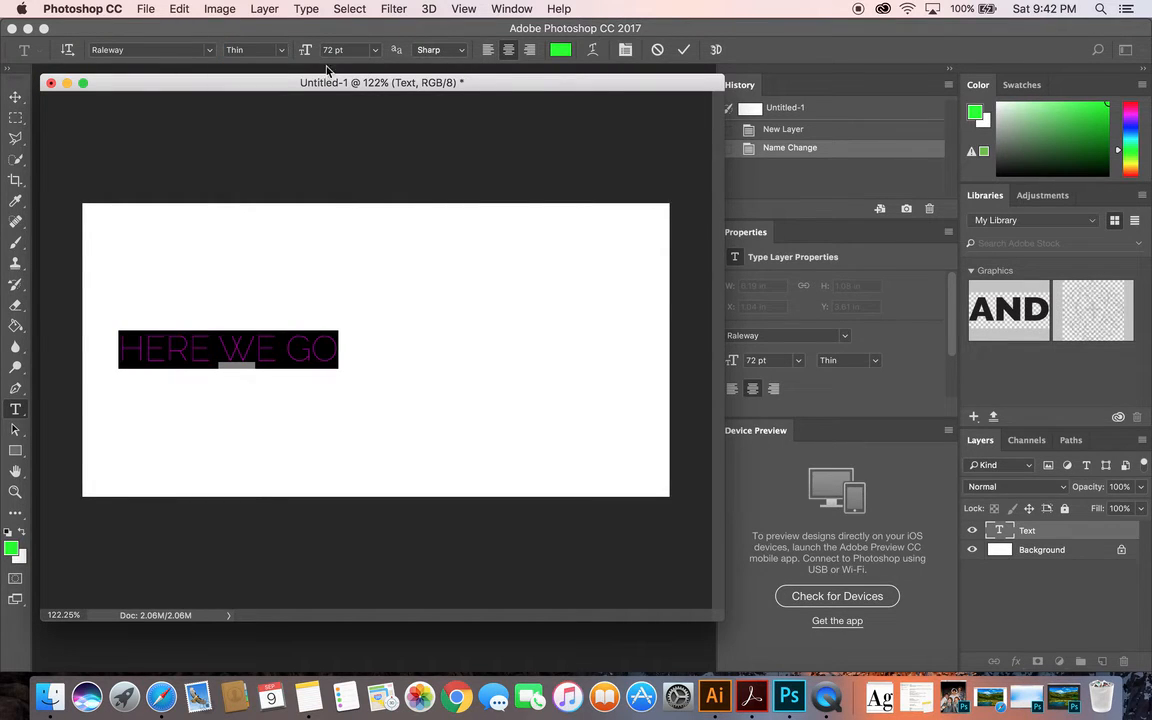
pyautogui.click(255, 49)
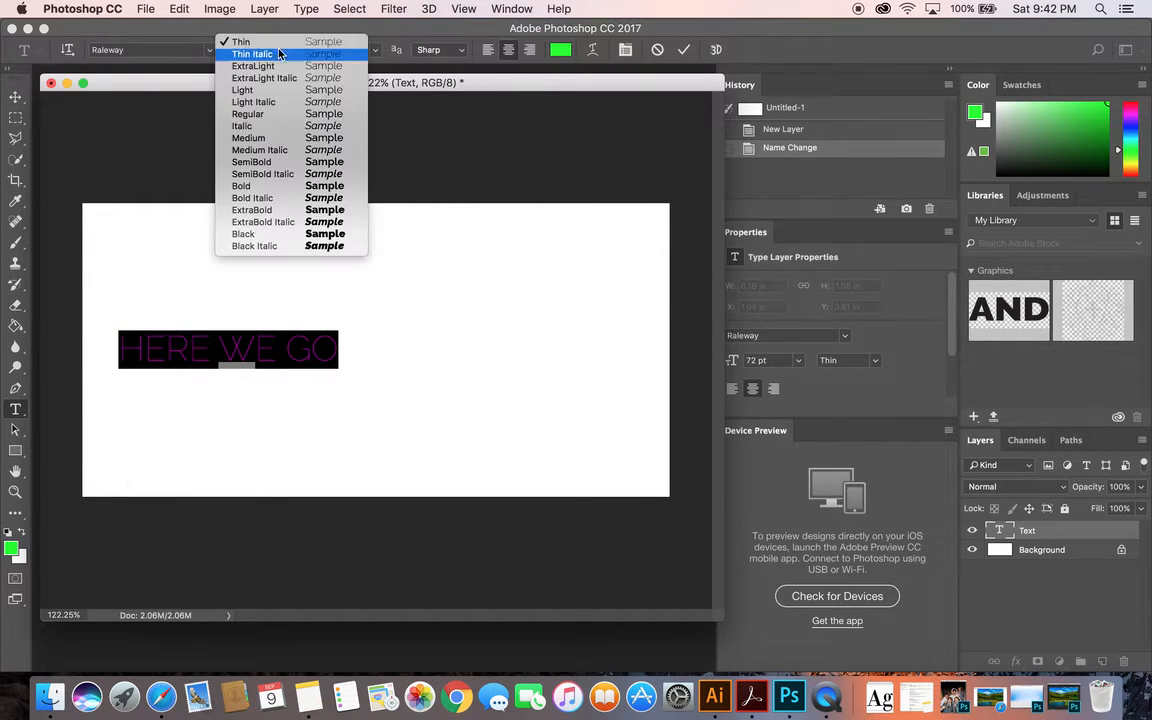
pyautogui.click(287, 236)
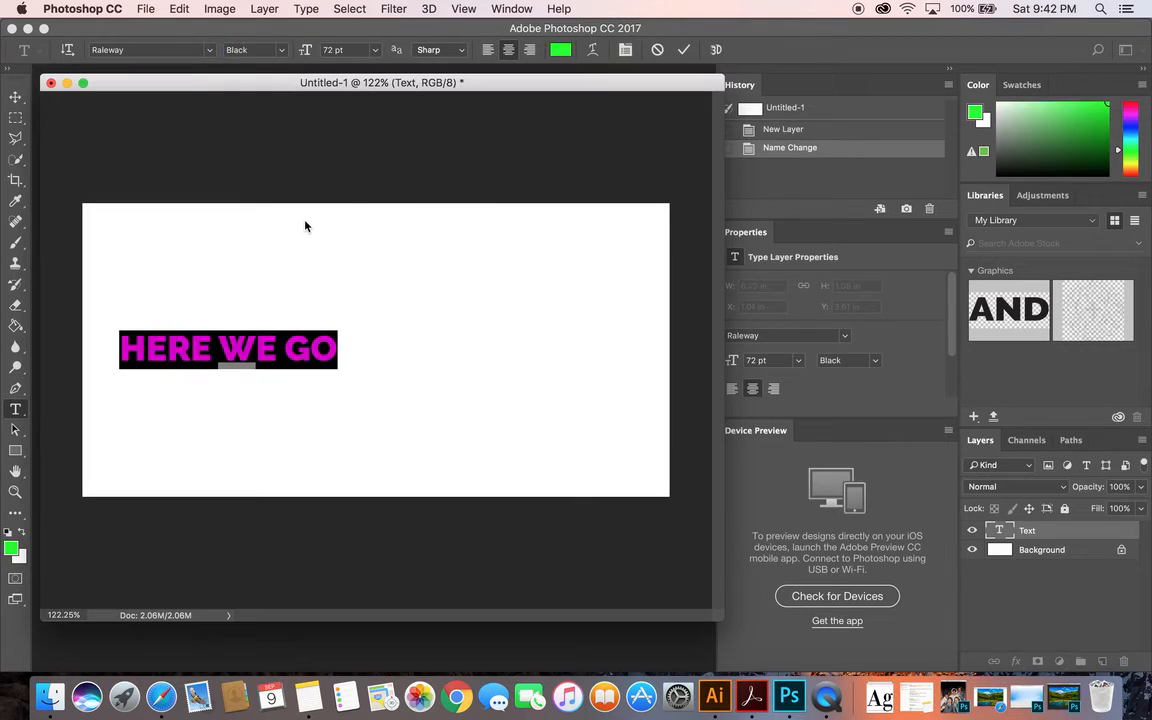
# Recolor the HERE WE GO text to a teal blue after trying green and purple shades, and commit the text
pyautogui.click(560, 50)
pyautogui.click(576, 241)
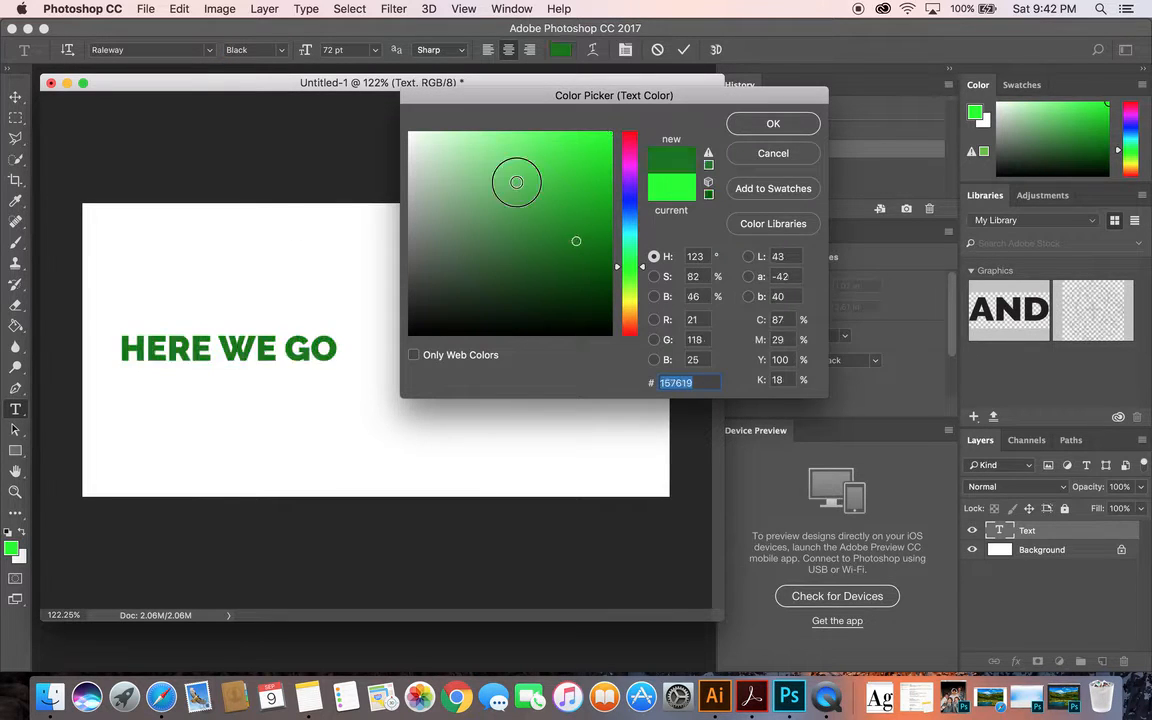
pyautogui.click(516, 182)
pyautogui.click(545, 173)
pyautogui.click(630, 174)
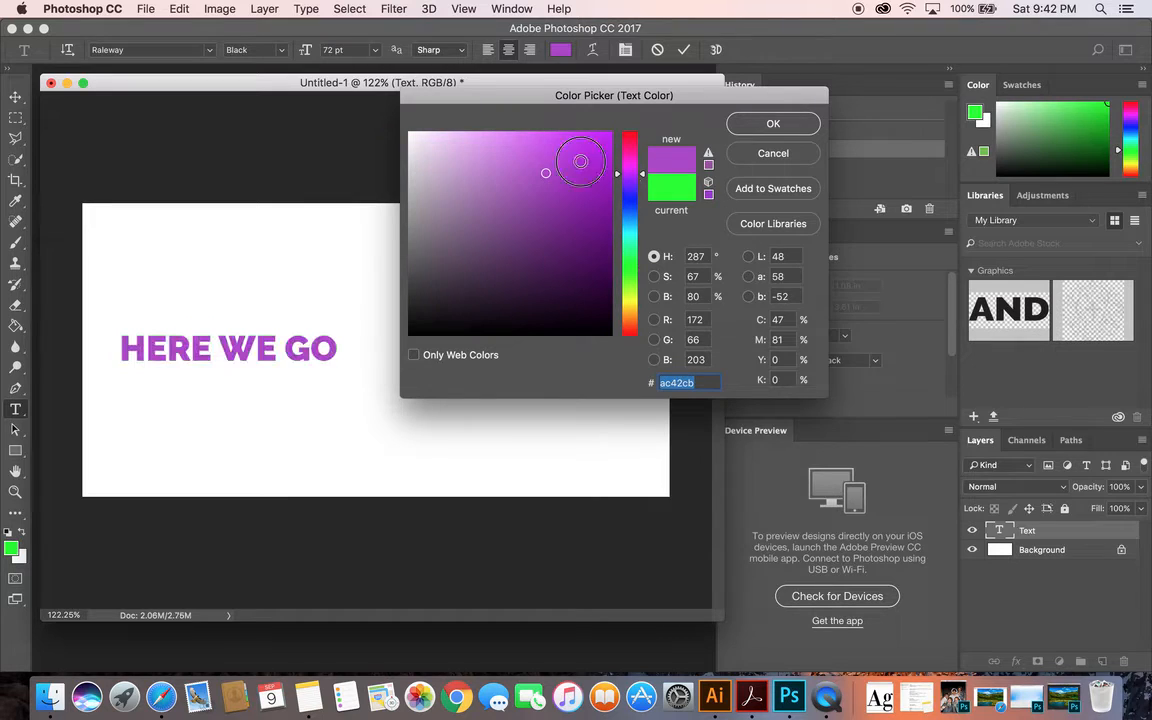
pyautogui.click(597, 143)
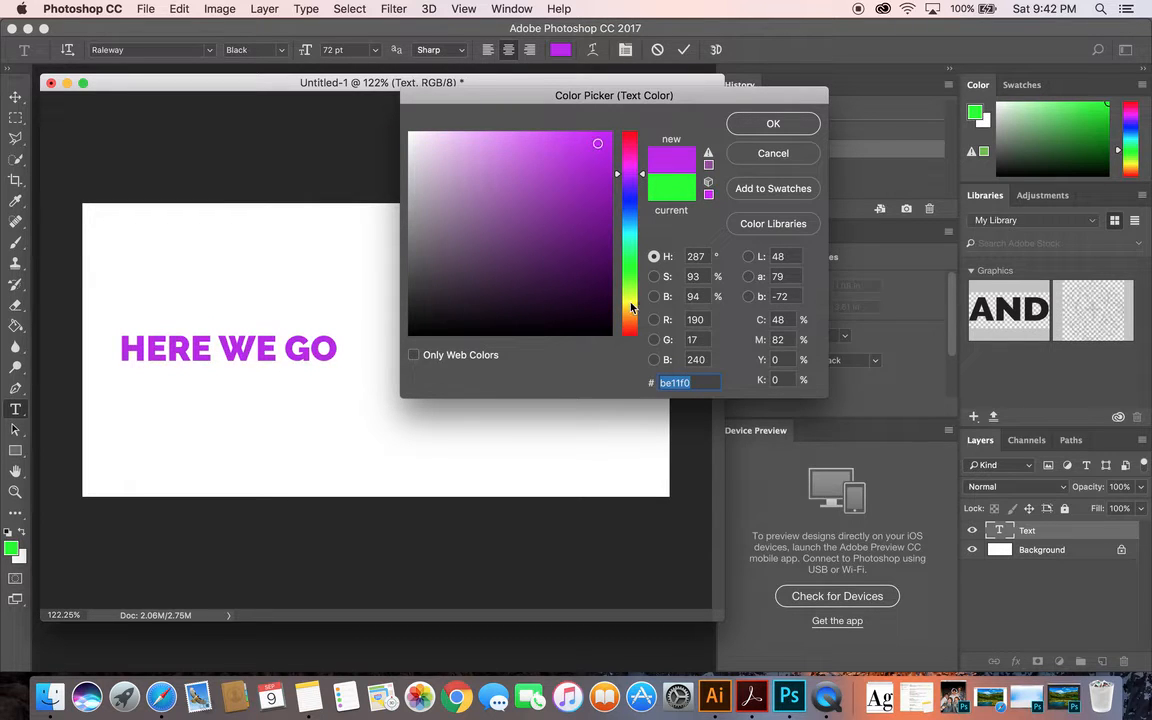
pyautogui.click(631, 304)
pyautogui.click(629, 227)
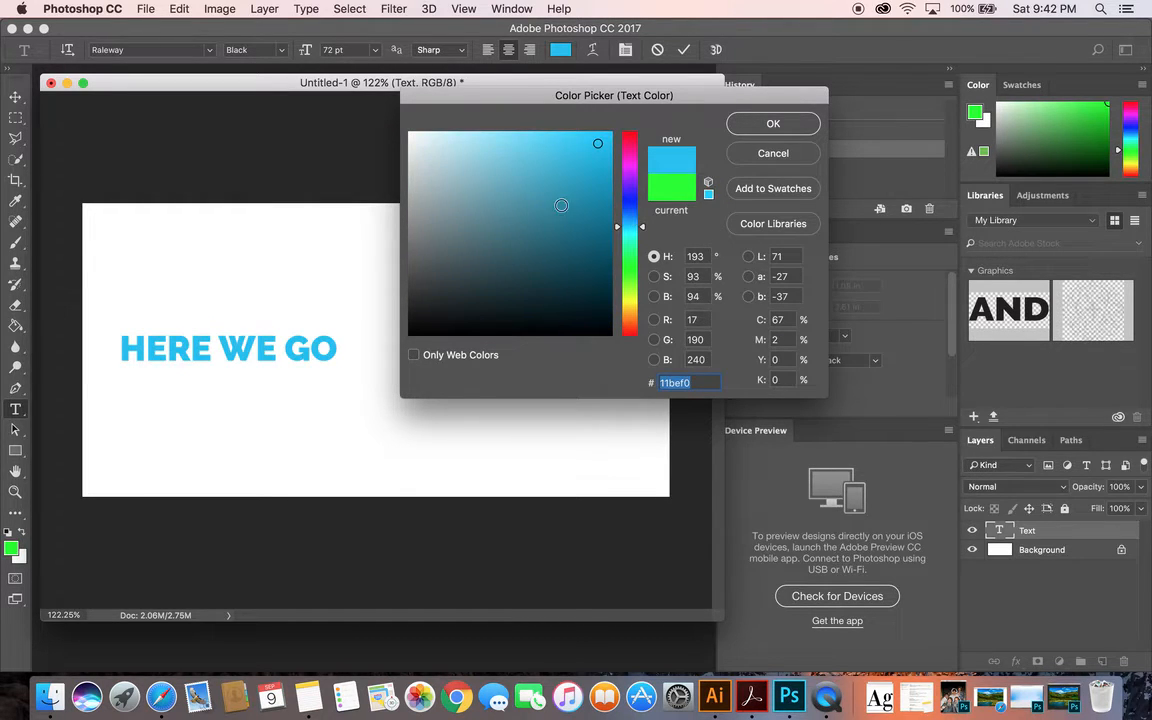
pyautogui.moveTo(577, 160)
pyautogui.mouseDown()
pyautogui.moveTo(610, 221)
pyautogui.moveTo(589, 242)
pyautogui.moveTo(578, 229)
pyautogui.mouseUp()
pyautogui.moveTo(568, 219)
pyautogui.mouseDown()
pyautogui.moveTo(542, 195)
pyautogui.moveTo(568, 157)
pyautogui.moveTo(594, 190)
pyautogui.moveTo(597, 171)
pyautogui.mouseUp()
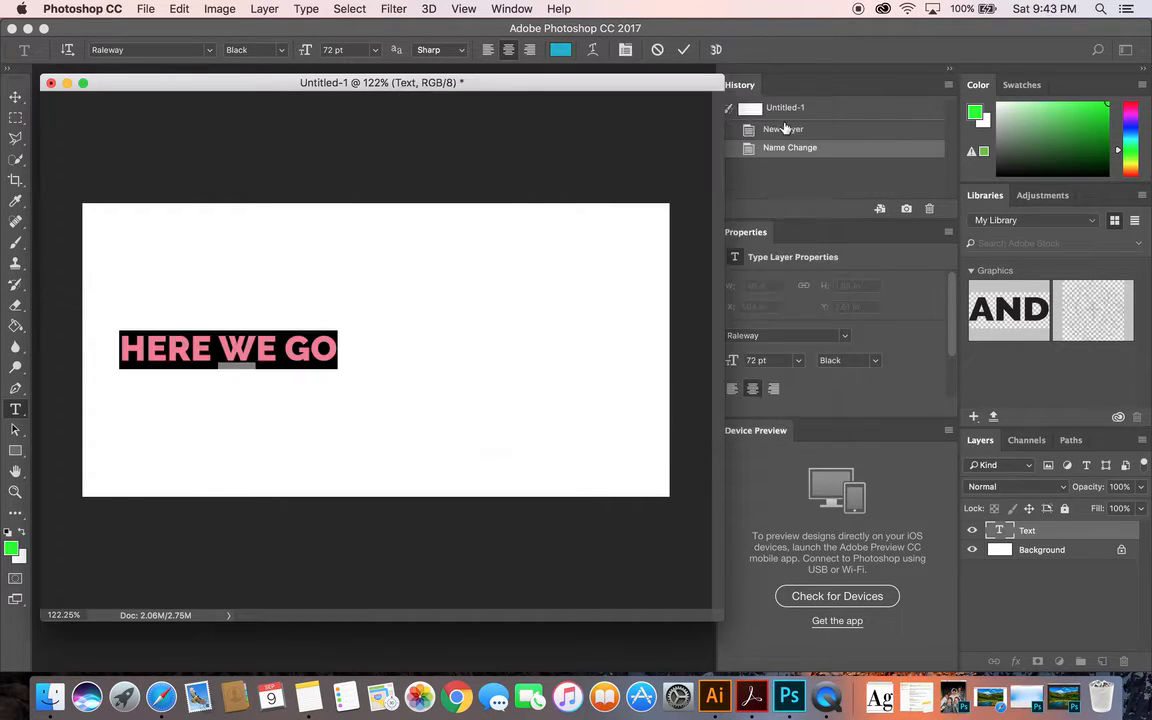
pyautogui.press('Return')
pyautogui.click(15, 97)
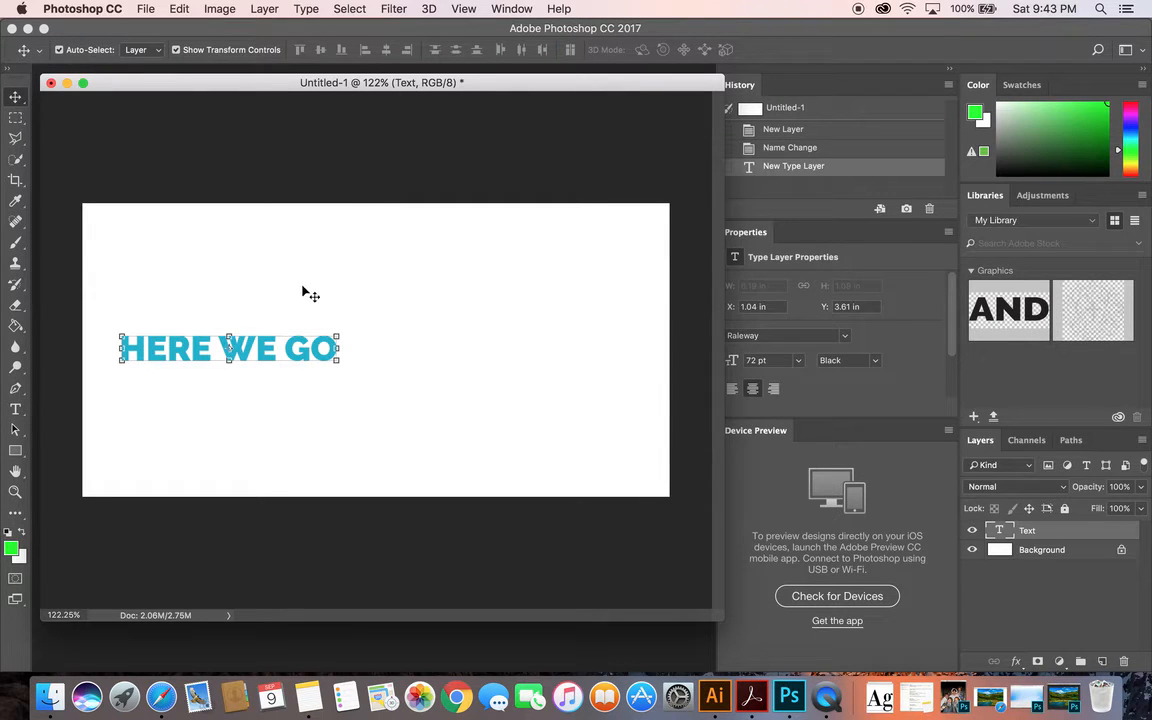
# Try enlarging the HERE WE GO text toward the canvas's upper-right corner, and undo the resize
pyautogui.click(339, 336)
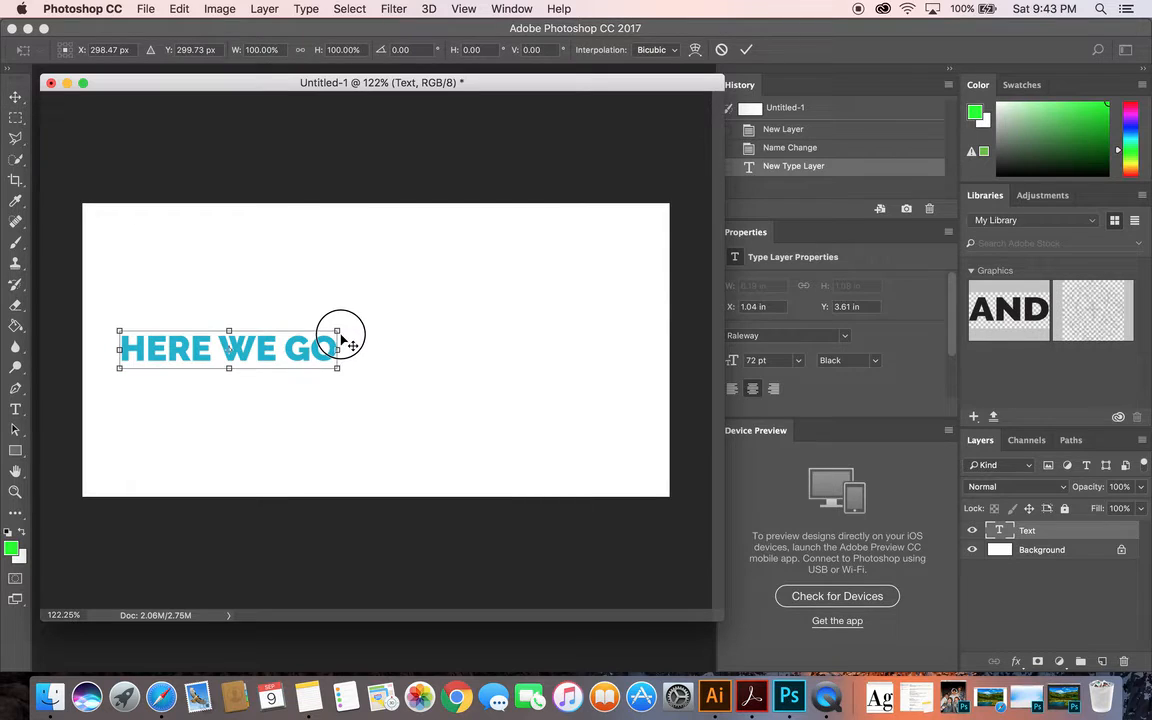
pyautogui.click(15, 98)
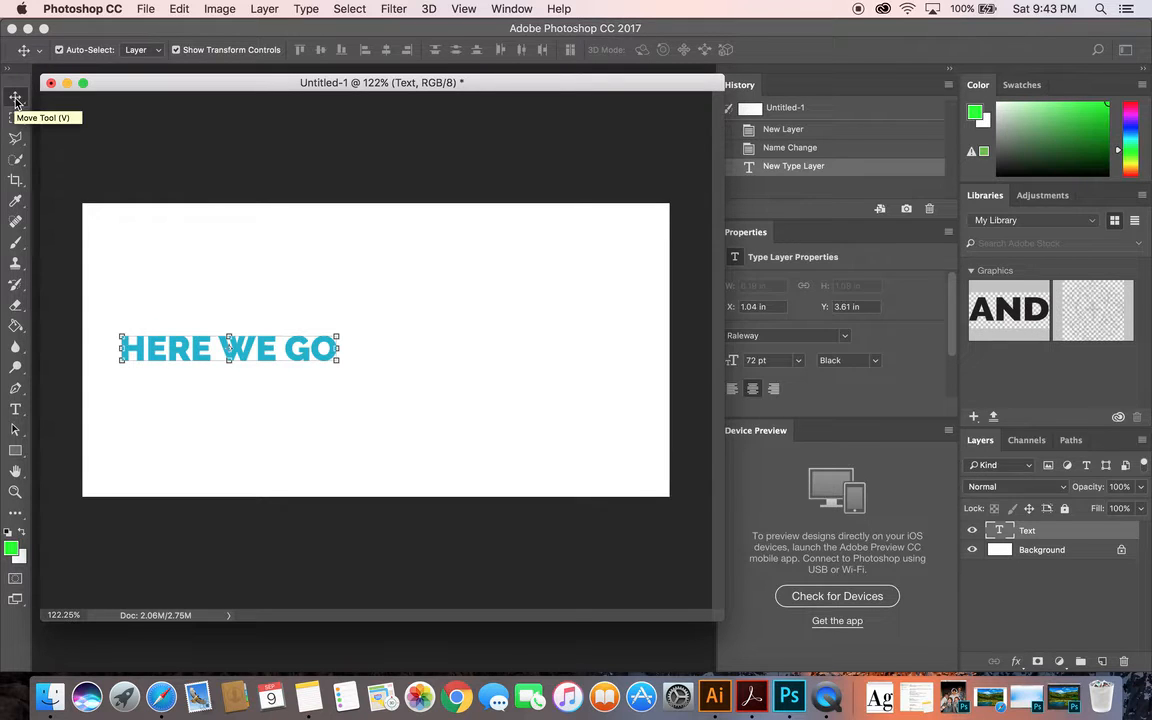
pyautogui.moveTo(339, 336); pyautogui.dragTo(651, 248)
pyautogui.press('super+z')
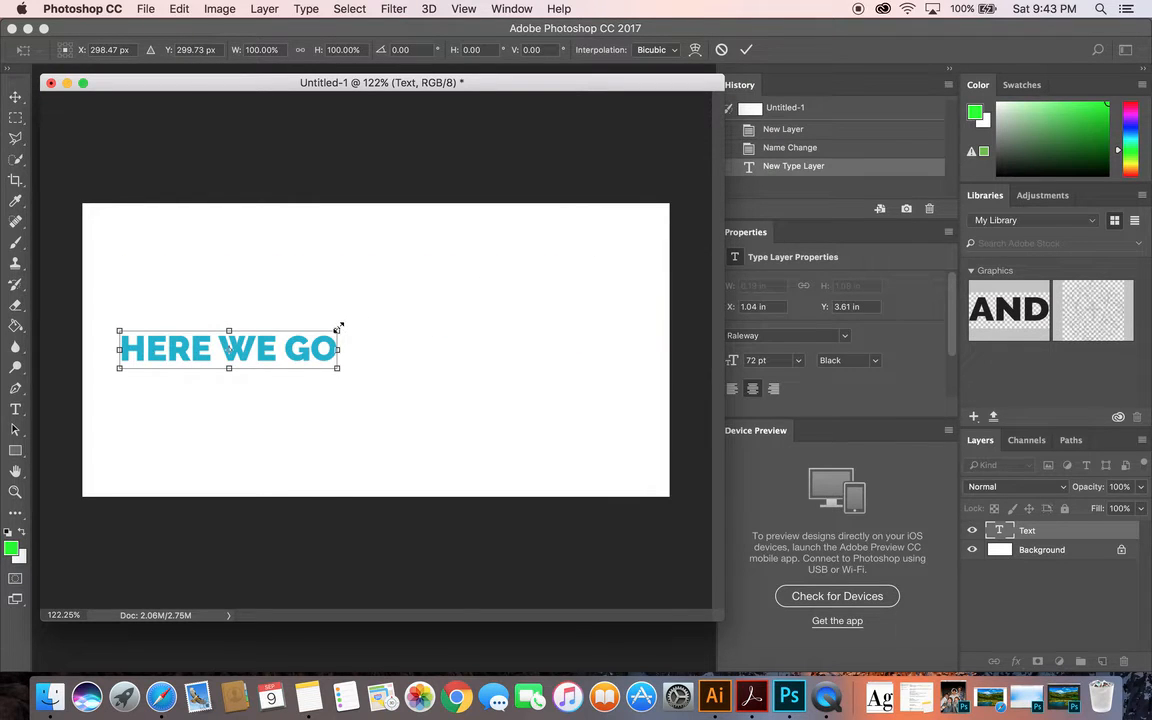
# Scale the HERE WE GO text proportionally to about 138% and apply the transform
pyautogui.moveTo(338, 328); pyautogui.dragTo(660, 255)
pyautogui.moveTo(629, 295); pyautogui.dragTo(407, 306)
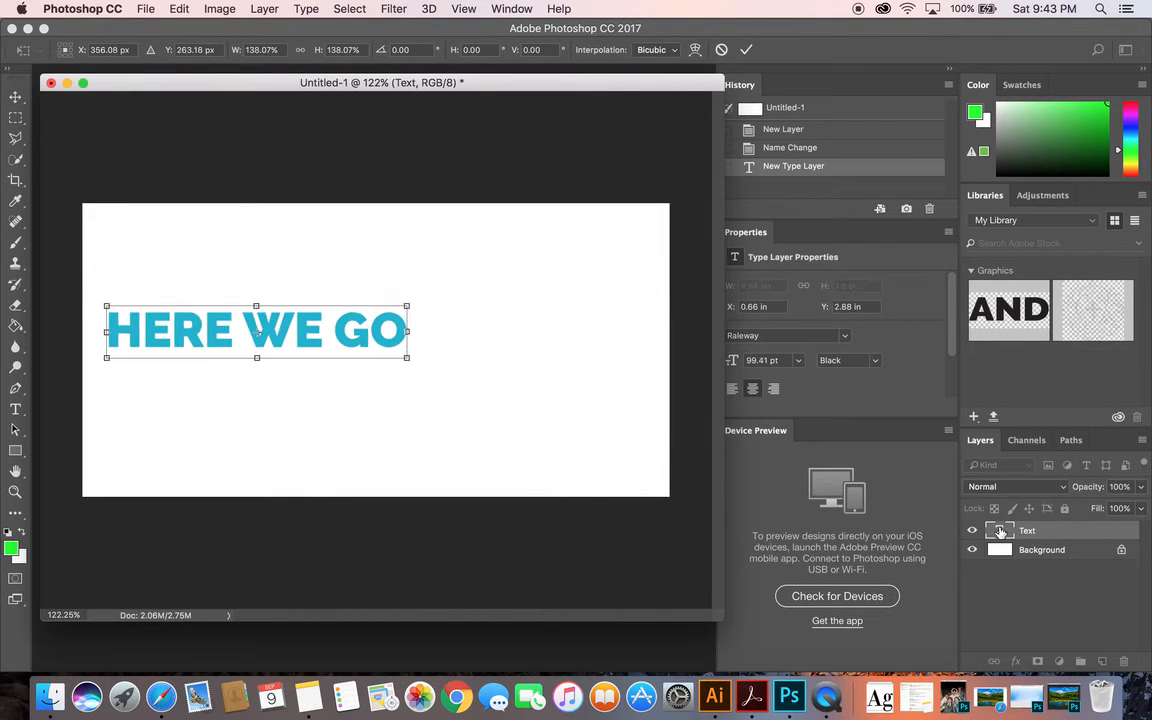
pyautogui.press('Return')
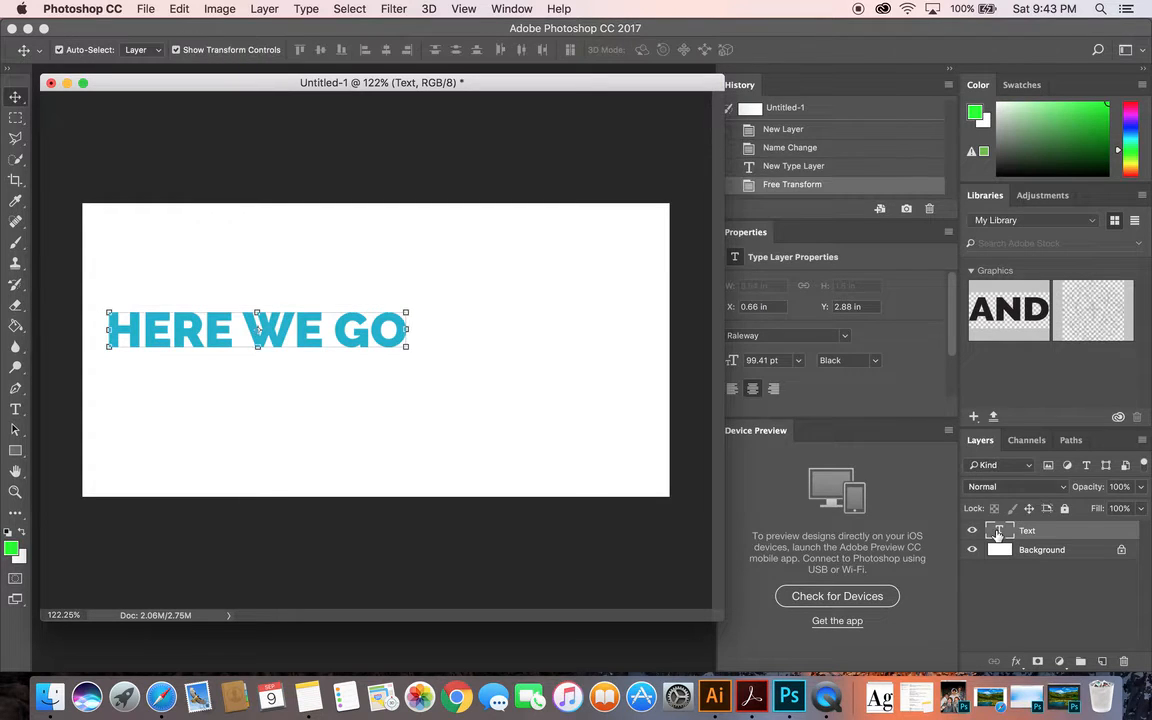
# Reopen the HERE WE GO text for editing and set its font size to 60 pt after trying 9 pt
pyautogui.doubleClick(1000, 534)
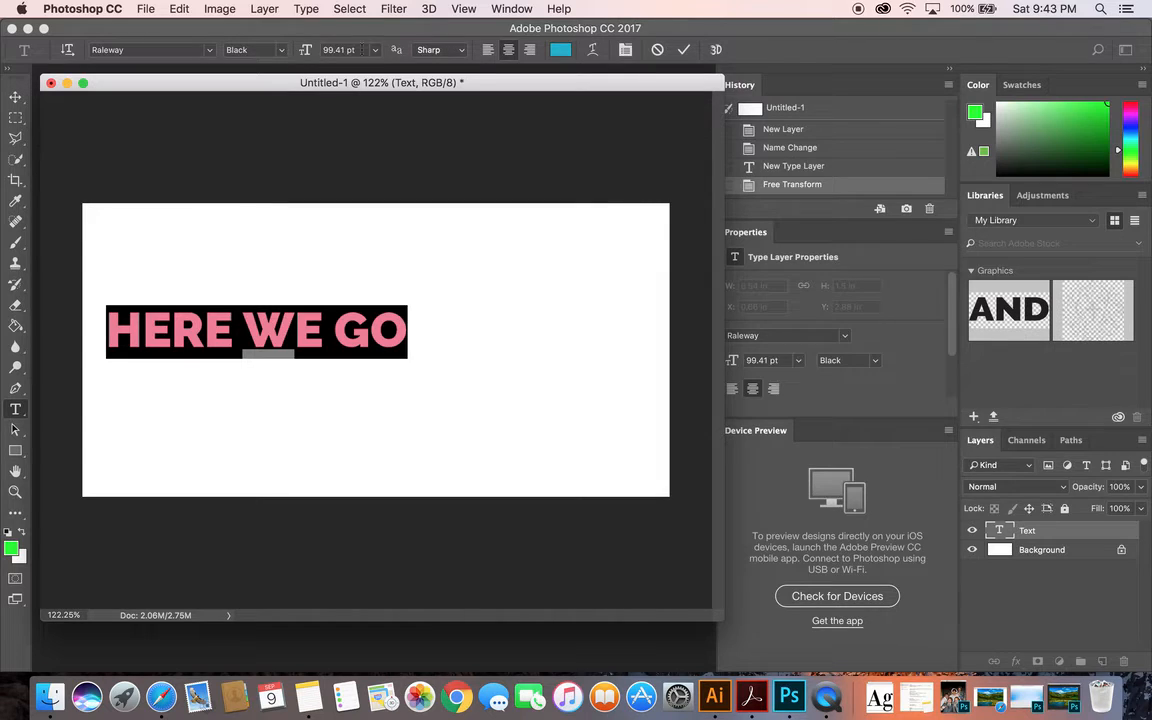
pyautogui.click(375, 49)
pyautogui.click(368, 107)
pyautogui.click(372, 49)
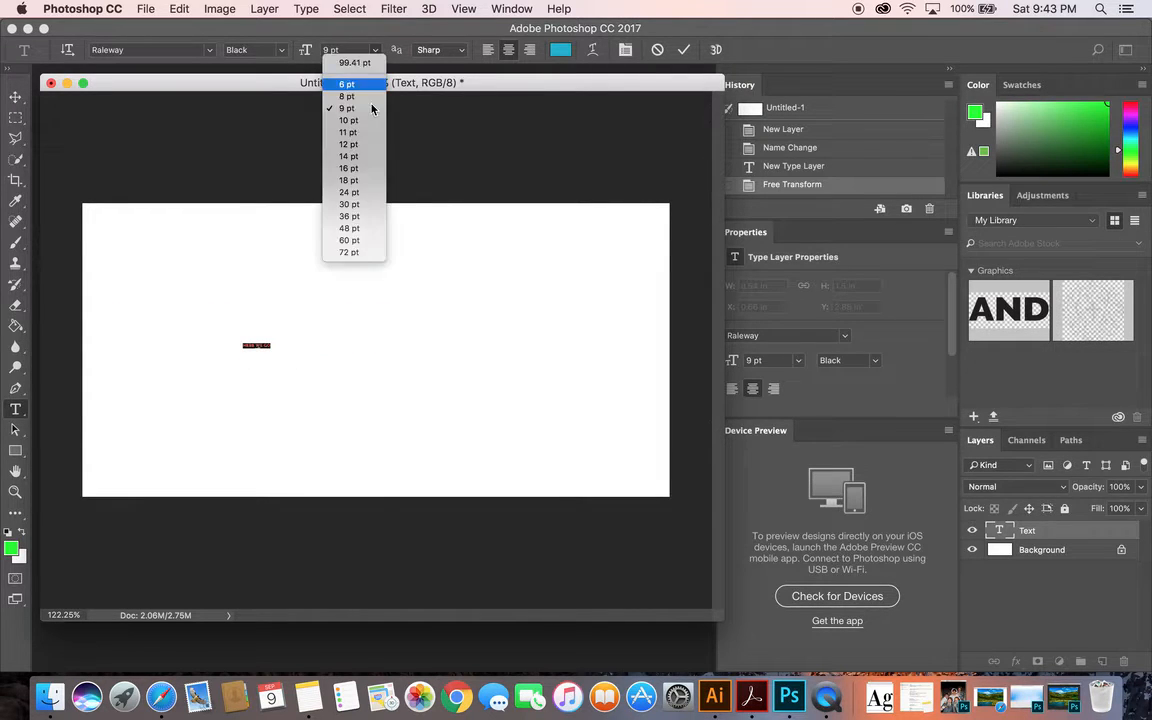
pyautogui.click(369, 240)
pyautogui.click(15, 97)
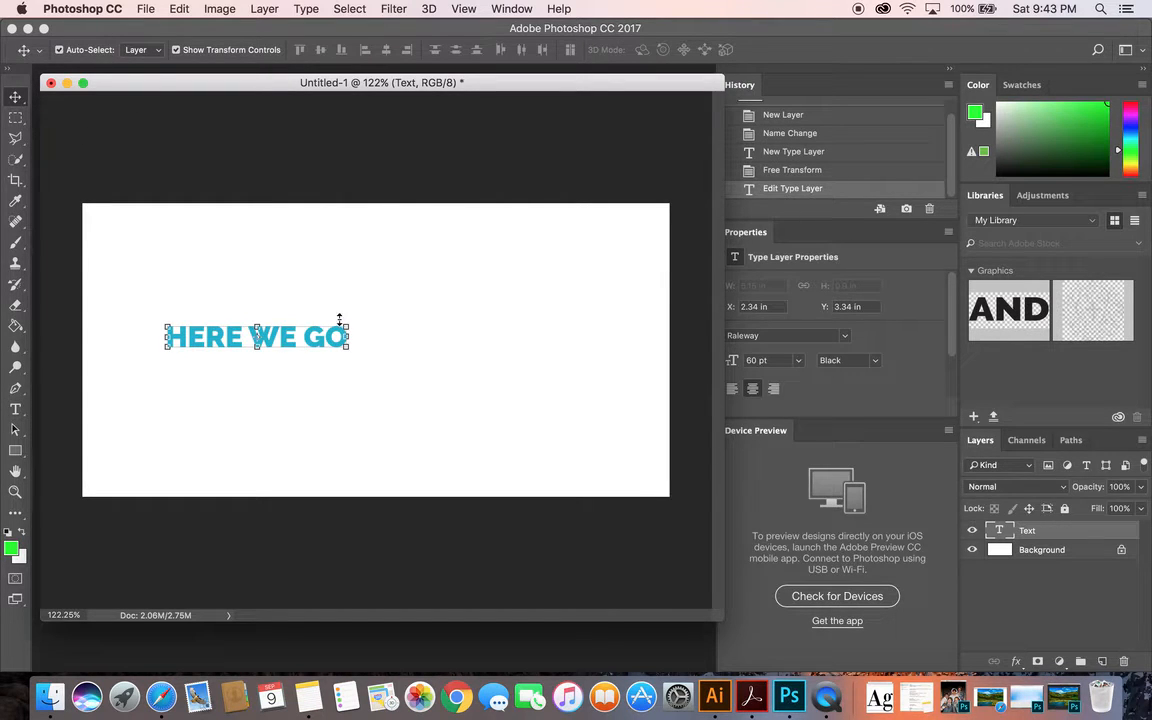
# Scale the HERE WE GO text proportionally to about 180%, place it near the canvas center, apply the transform and deselect it
pyautogui.moveTo(347, 327); pyautogui.dragTo(533, 290)
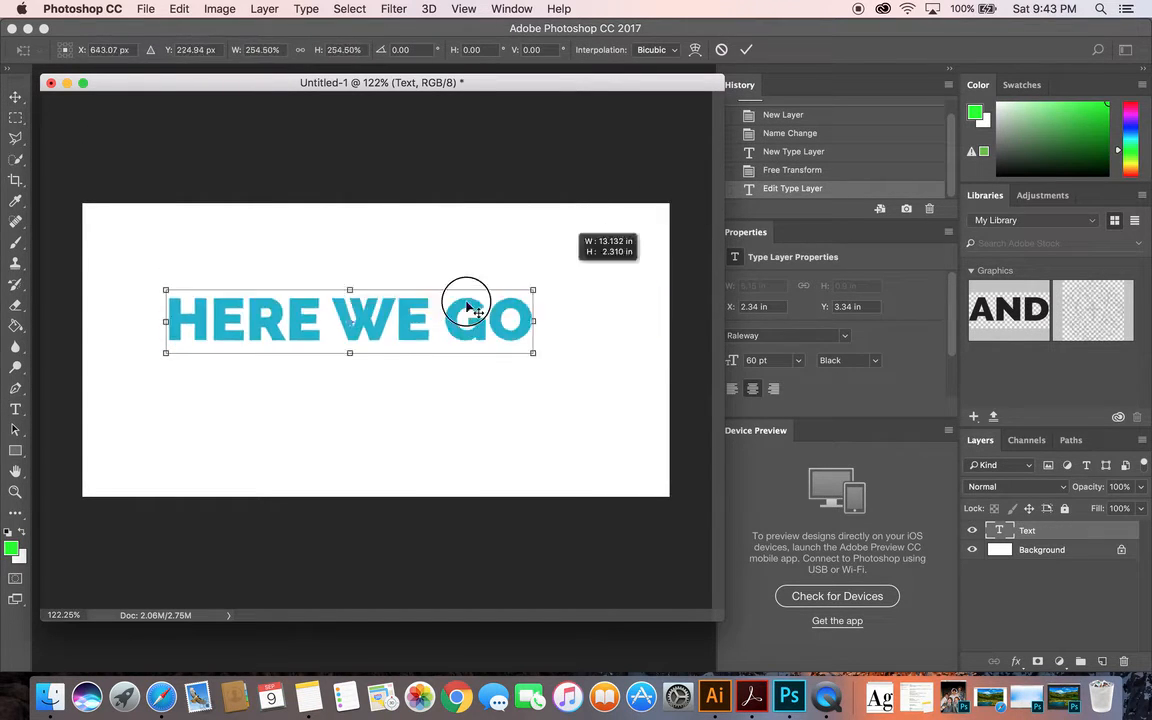
pyautogui.moveTo(466, 303); pyautogui.dragTo(502, 351)
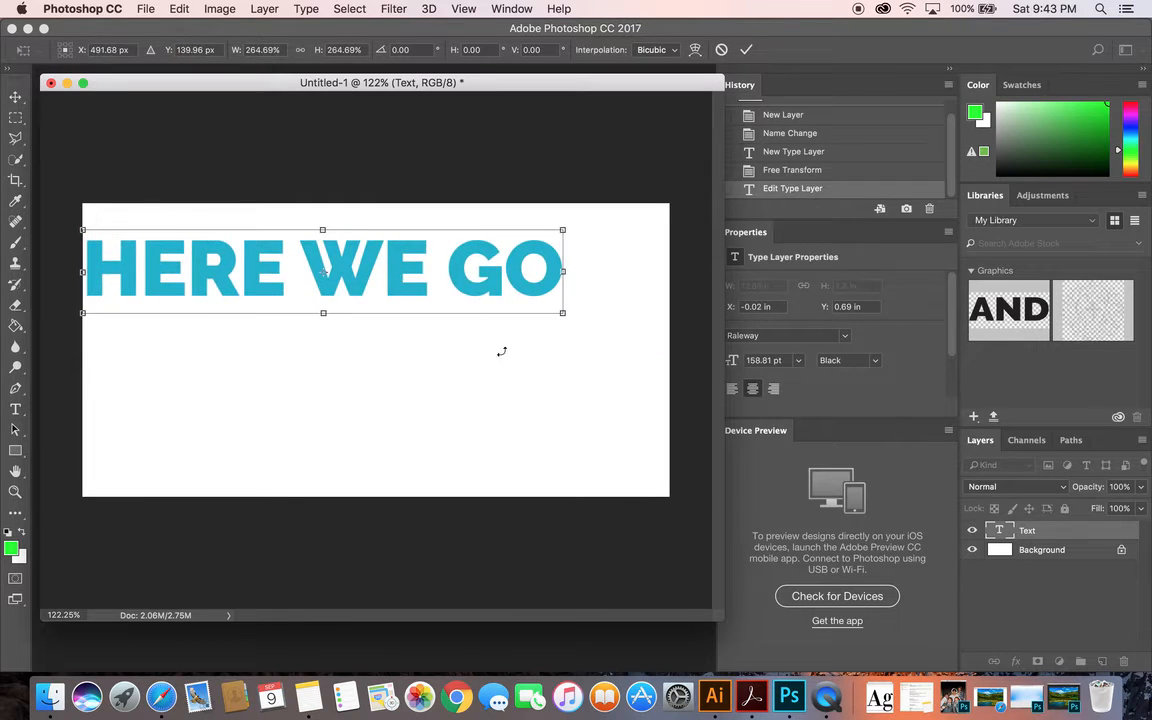
pyautogui.moveTo(457, 264); pyautogui.dragTo(499, 353)
pyautogui.moveTo(608, 317); pyautogui.dragTo(449, 366)
pyautogui.moveTo(414, 371); pyautogui.dragTo(484, 354)
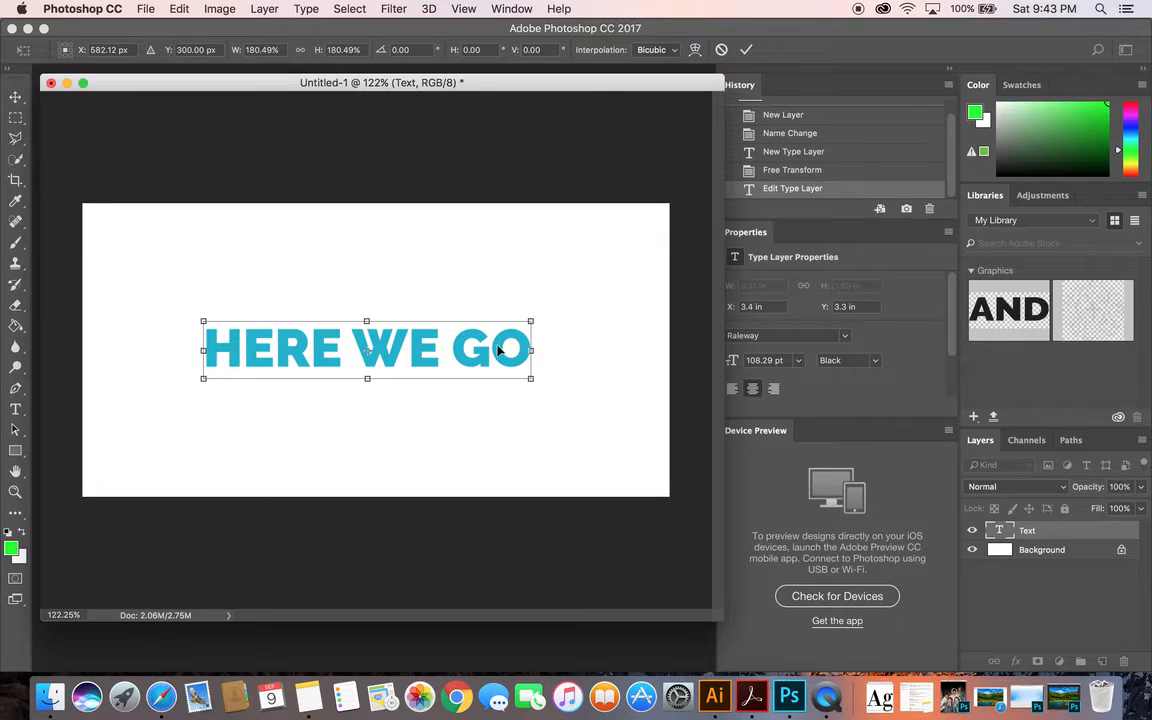
pyautogui.press('Return')
pyautogui.click(470, 259)
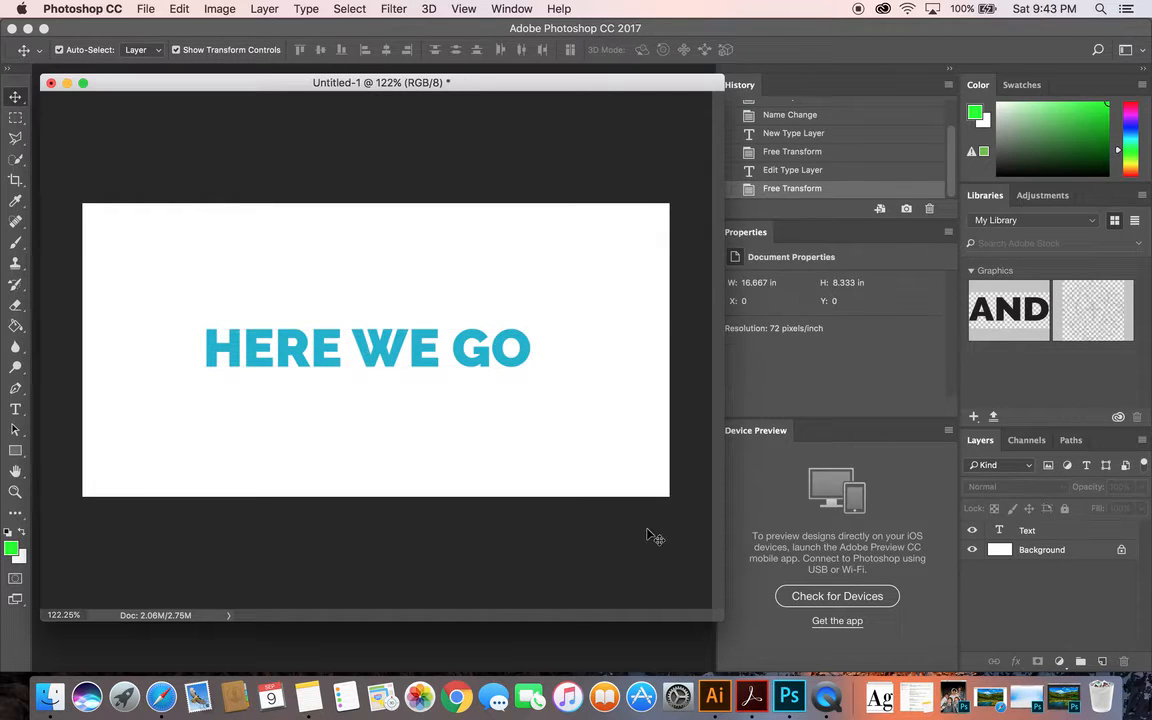
# Examine the HERE WE GO layer's blending options in the Layer Style dialog, cancelling out of it each time
pyautogui.click(1058, 533)
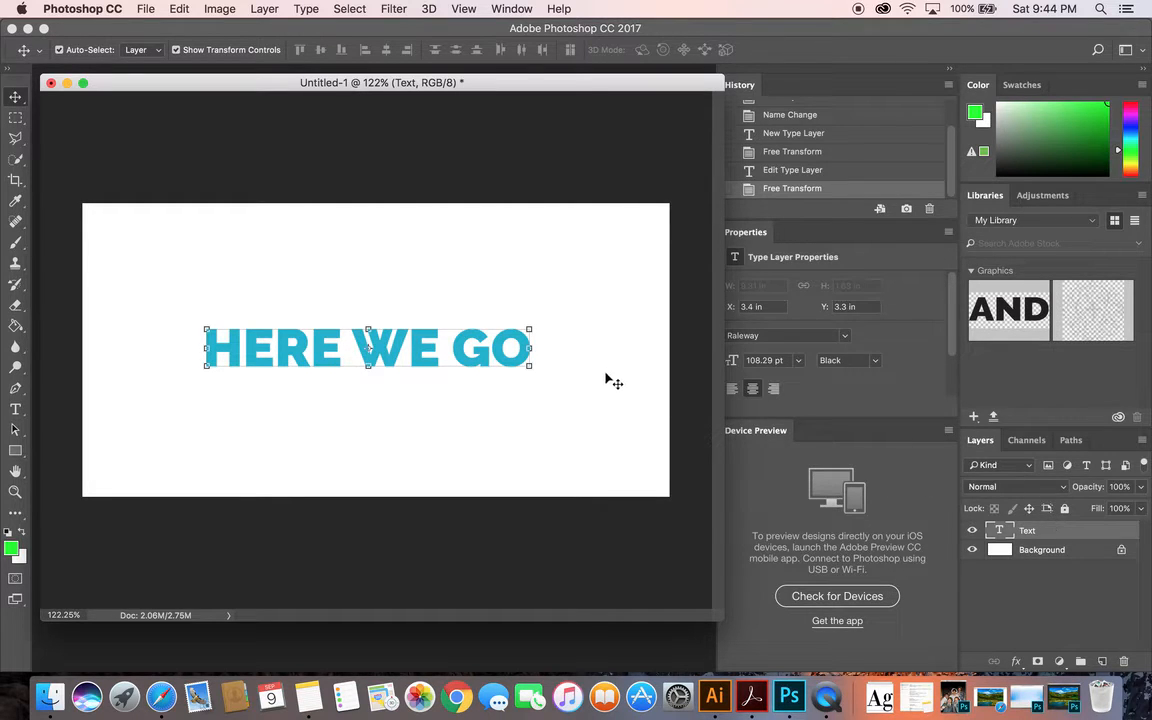
pyautogui.doubleClick(1043, 532)
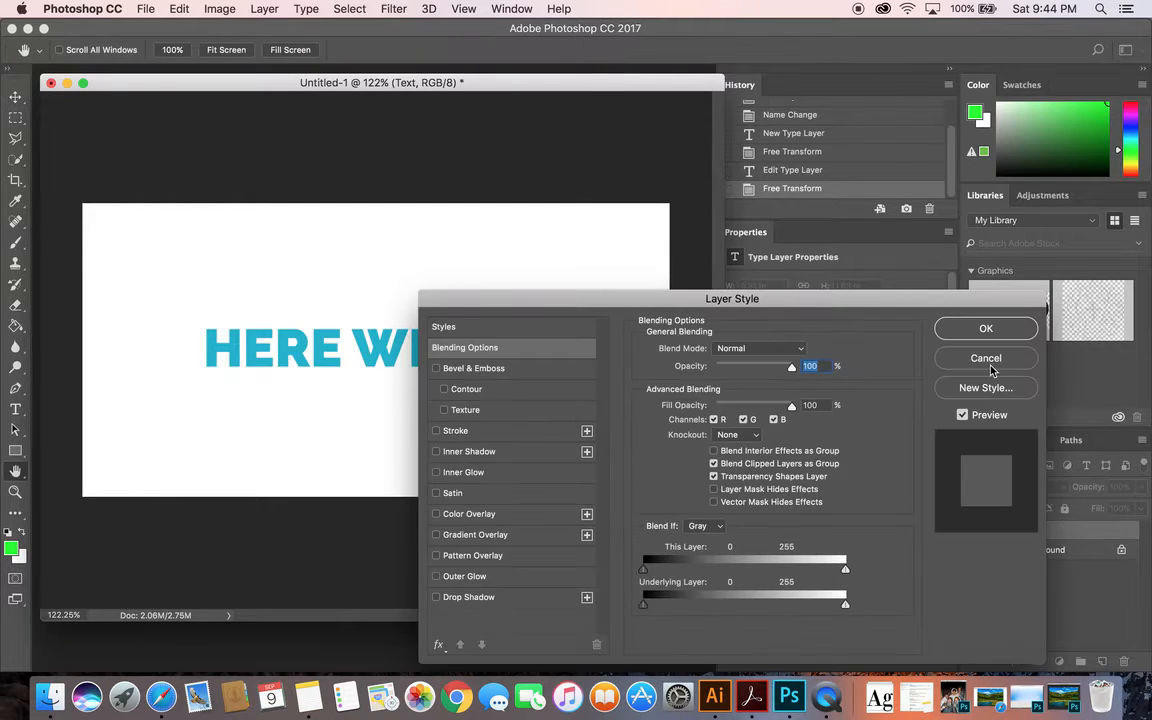
pyautogui.moveTo(614, 304); pyautogui.dragTo(599, 259)
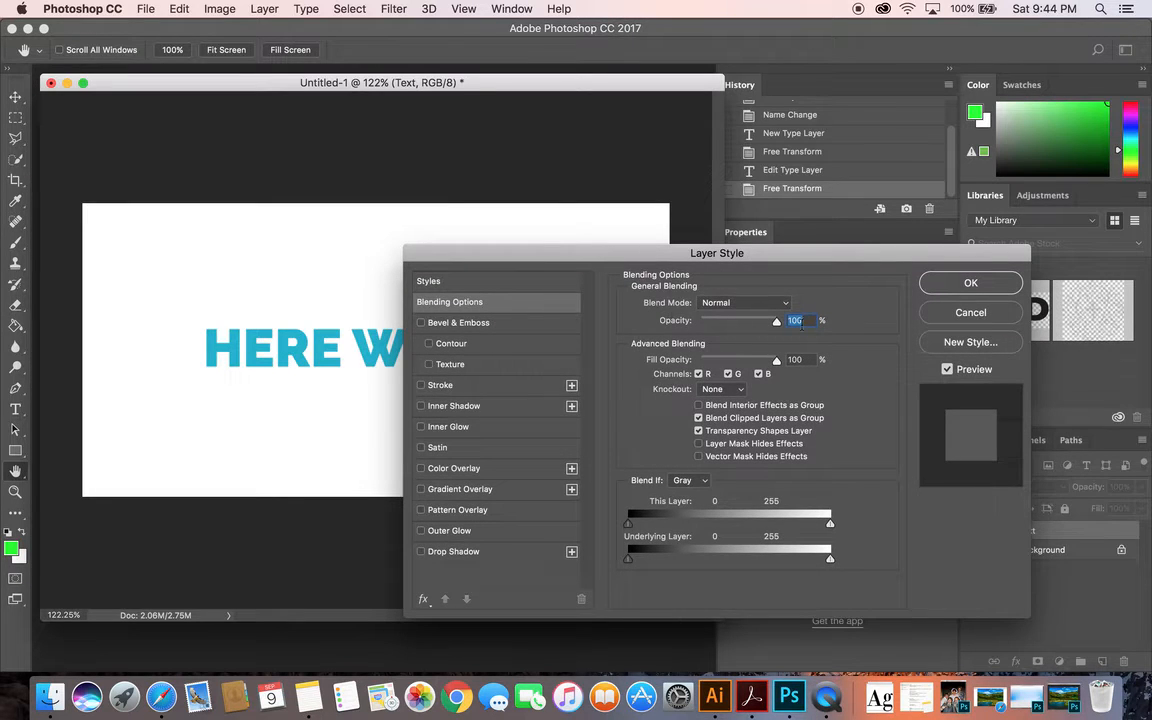
pyautogui.click(966, 313)
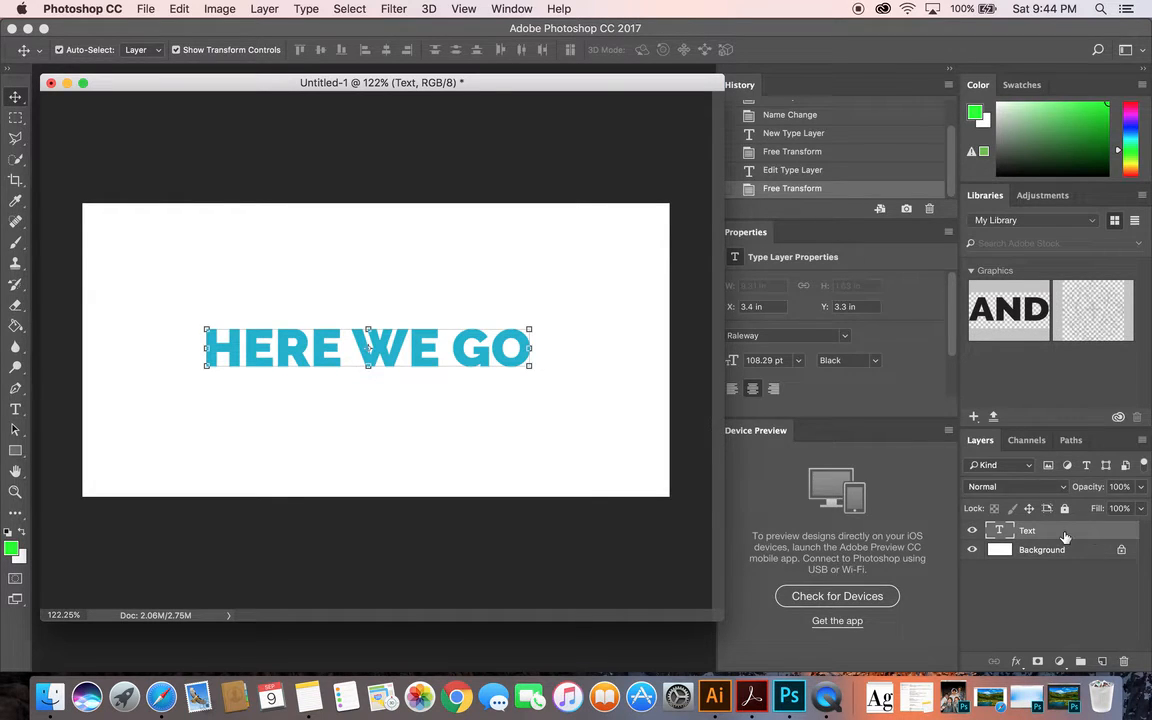
pyautogui.doubleClick(1065, 537)
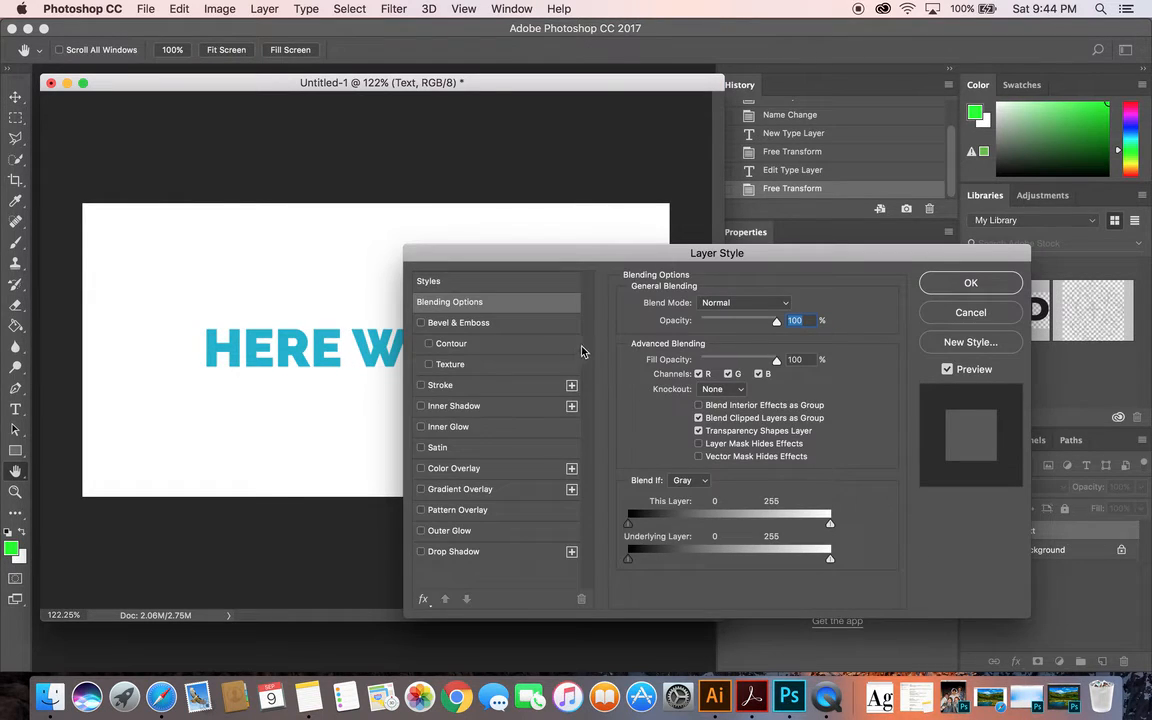
pyautogui.click(937, 314)
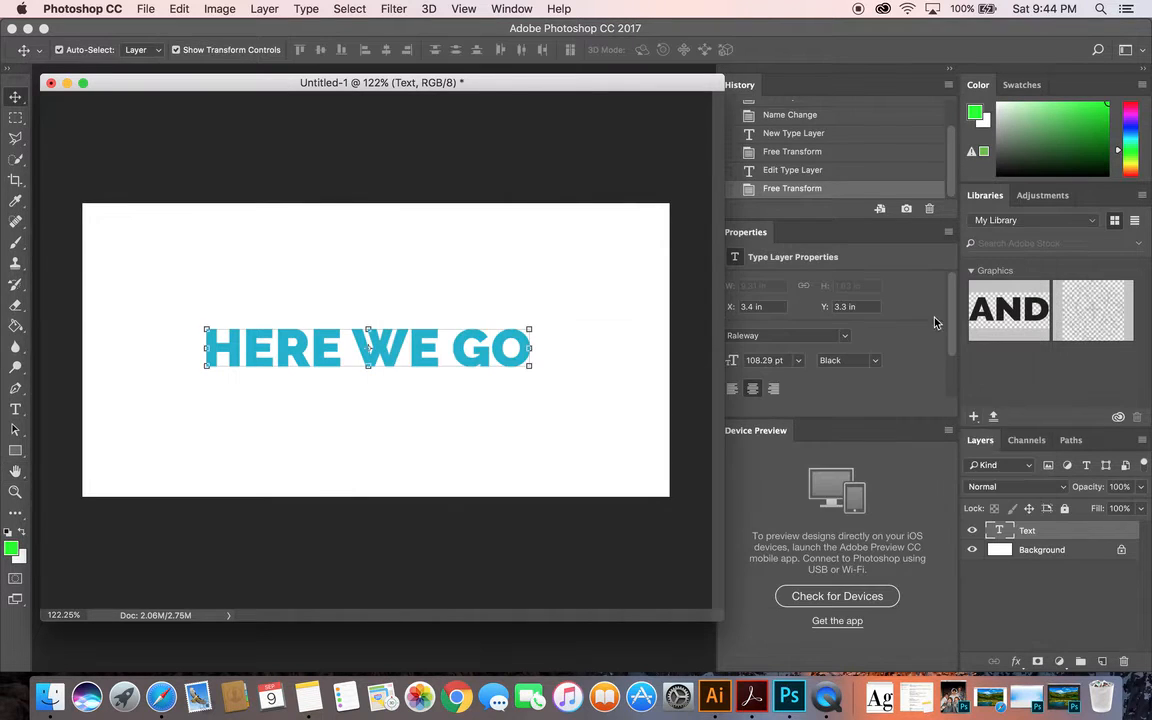
# Rename the text layer as Edit name here
pyautogui.doubleClick(1028, 531)
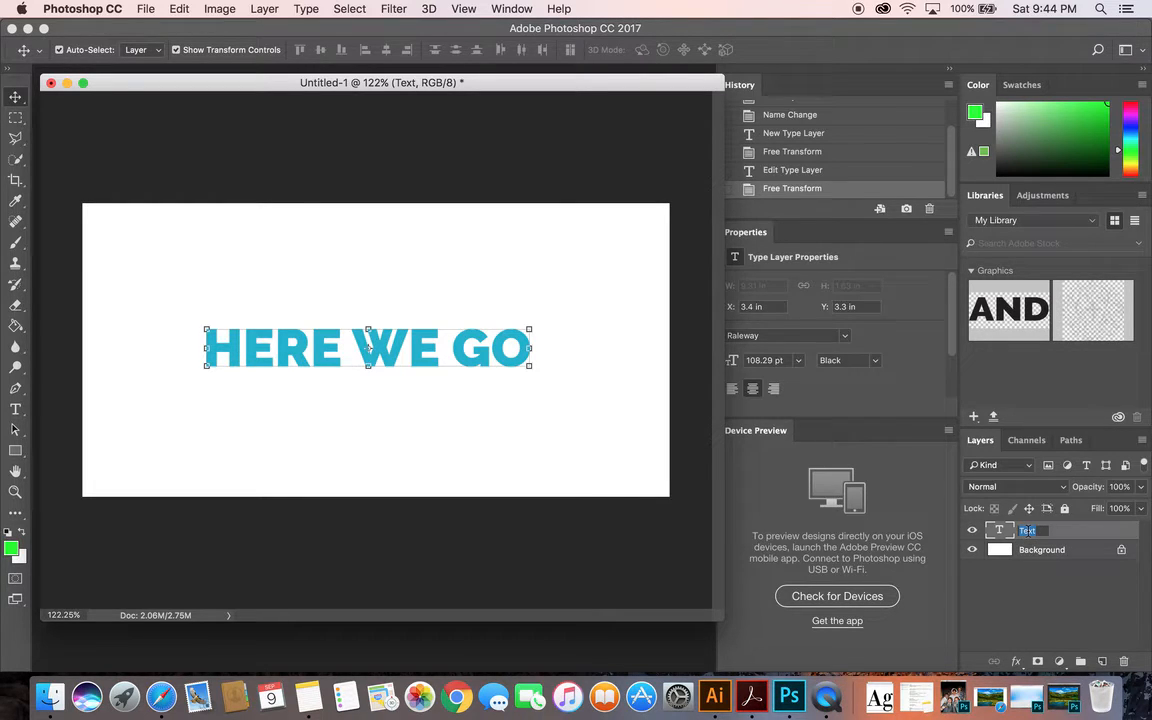
pyautogui.write('Edit name here')
pyautogui.press('Return')
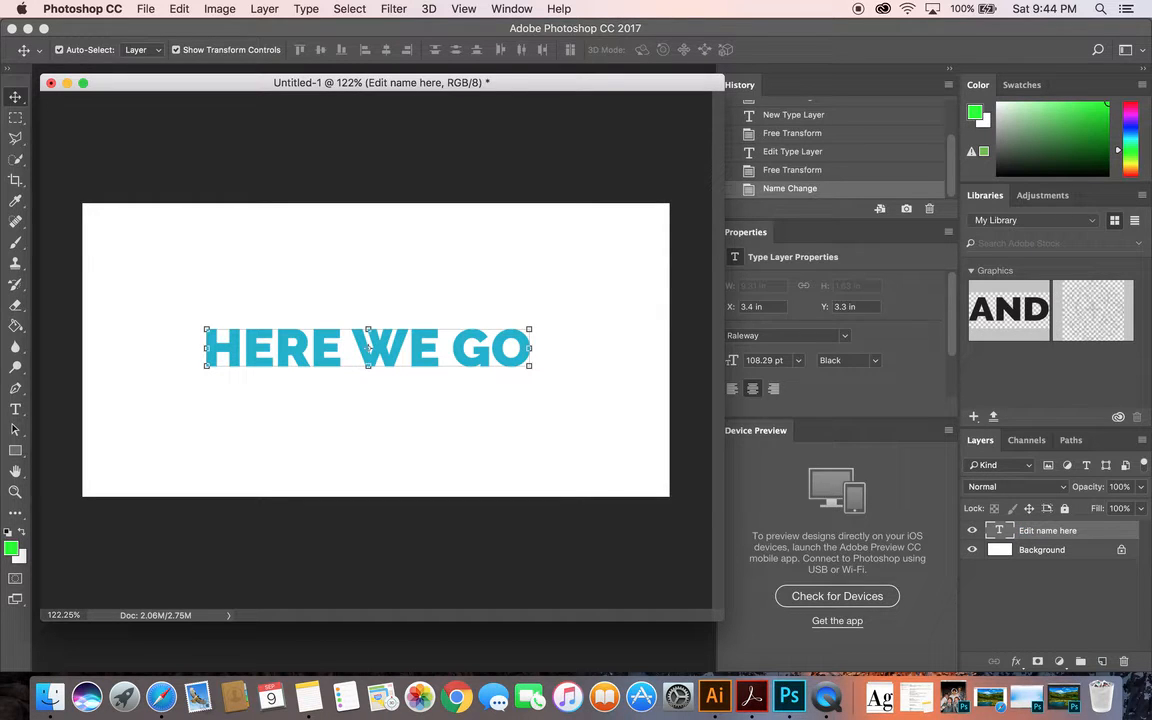
# Open the layer's text for editing and leave it as is, and view the layer's style options
pyautogui.doubleClick(998, 531)
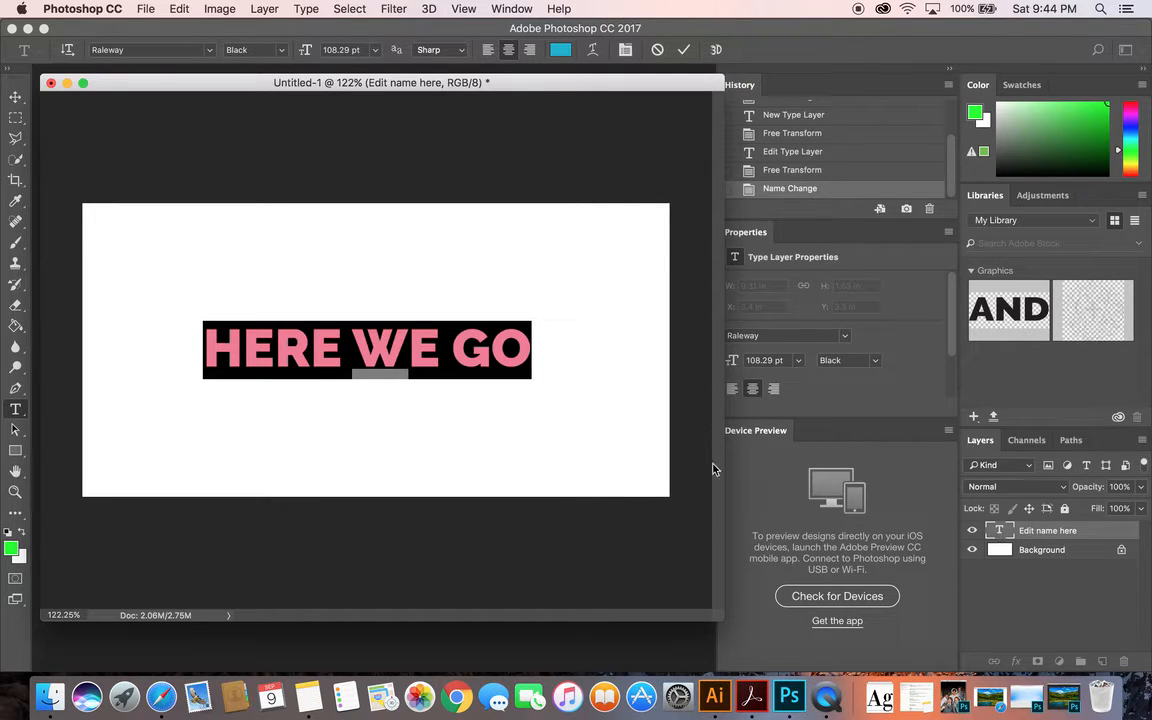
pyautogui.press('super+Return')
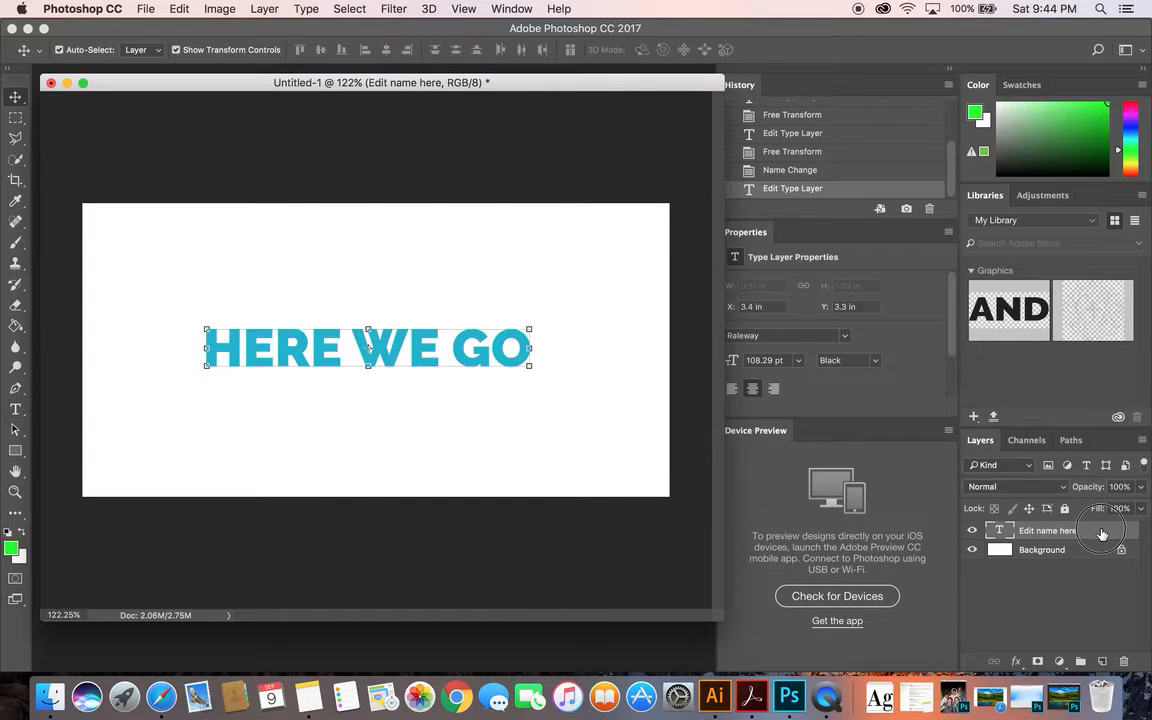
pyautogui.doubleClick(1103, 534)
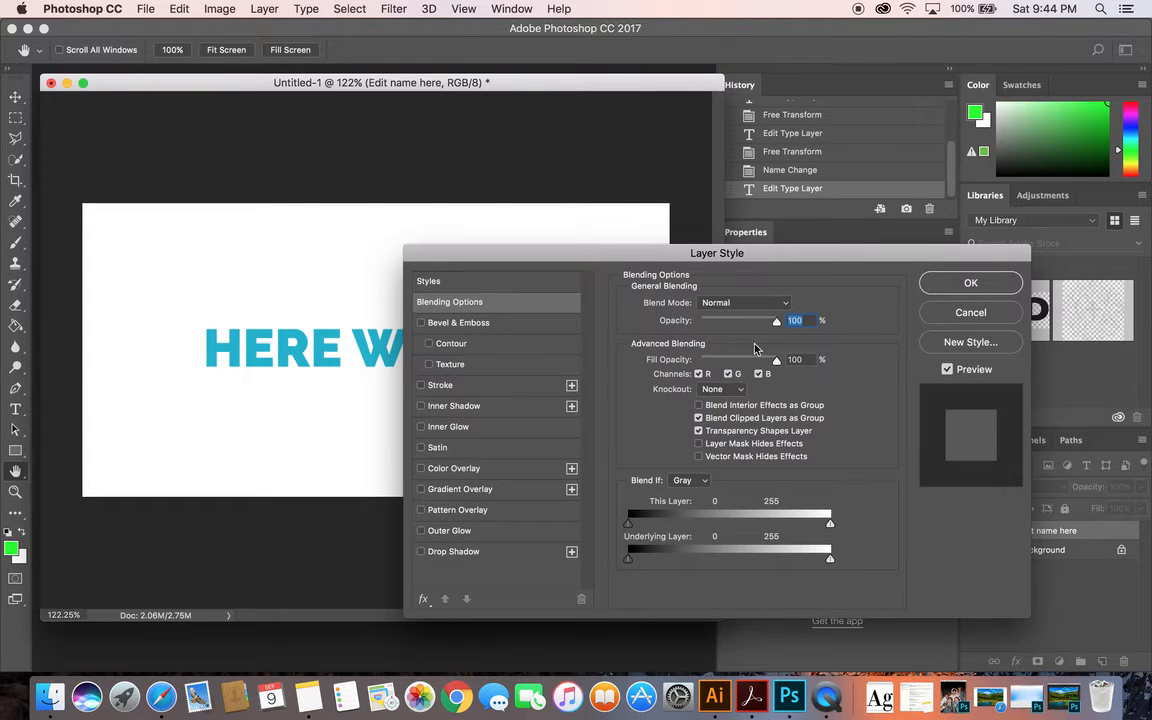
pyautogui.click(962, 283)
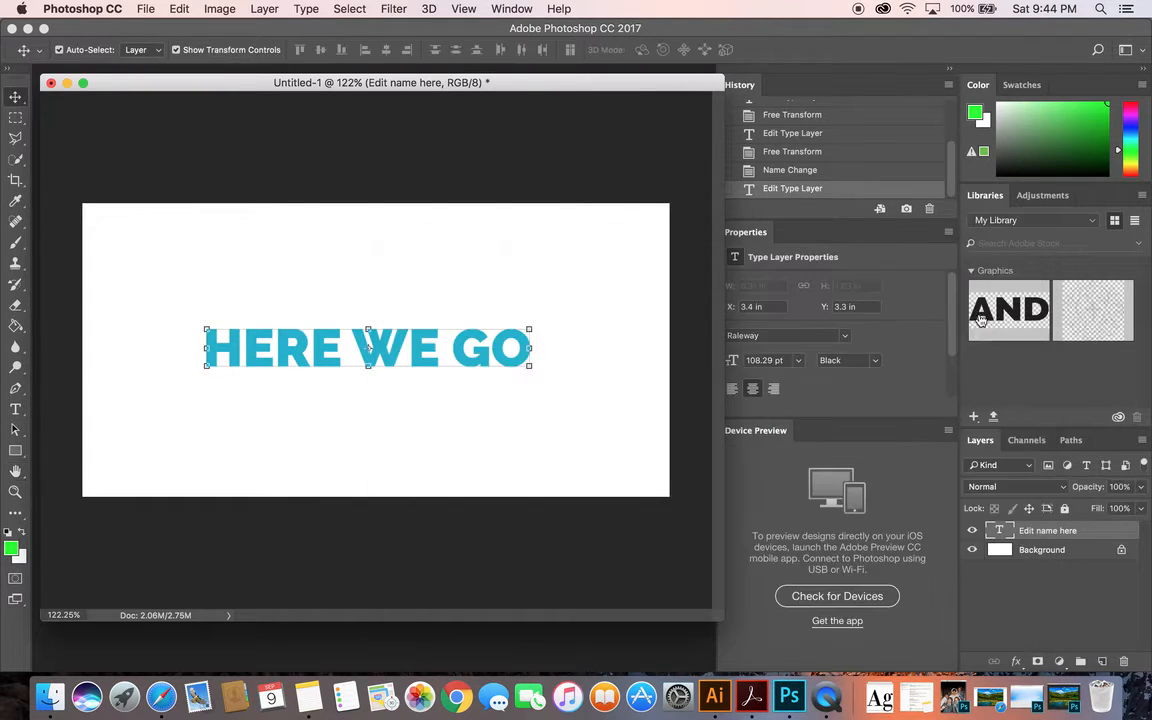
# Replace the HERE WE GO text with CHANGE TEXT HERE and move it slightly upward on the canvas
pyautogui.doubleClick(998, 535)
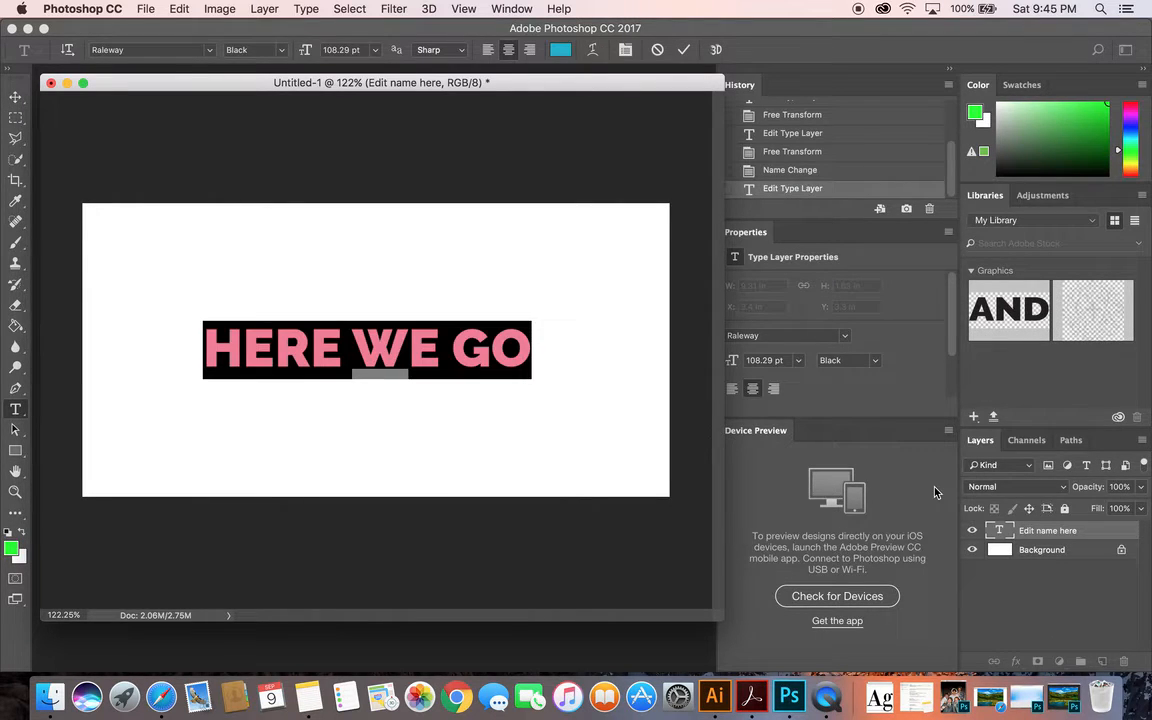
pyautogui.write('CHANGE TEXT H')
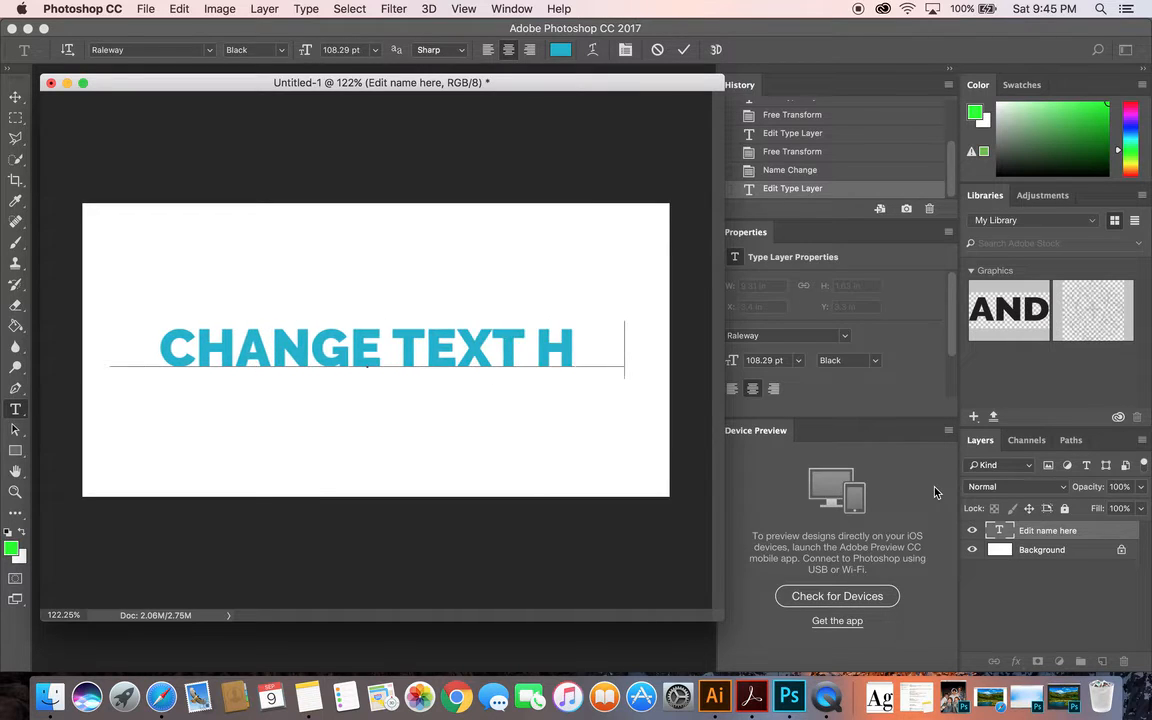
pyautogui.write('ERE')
pyautogui.click(15, 97)
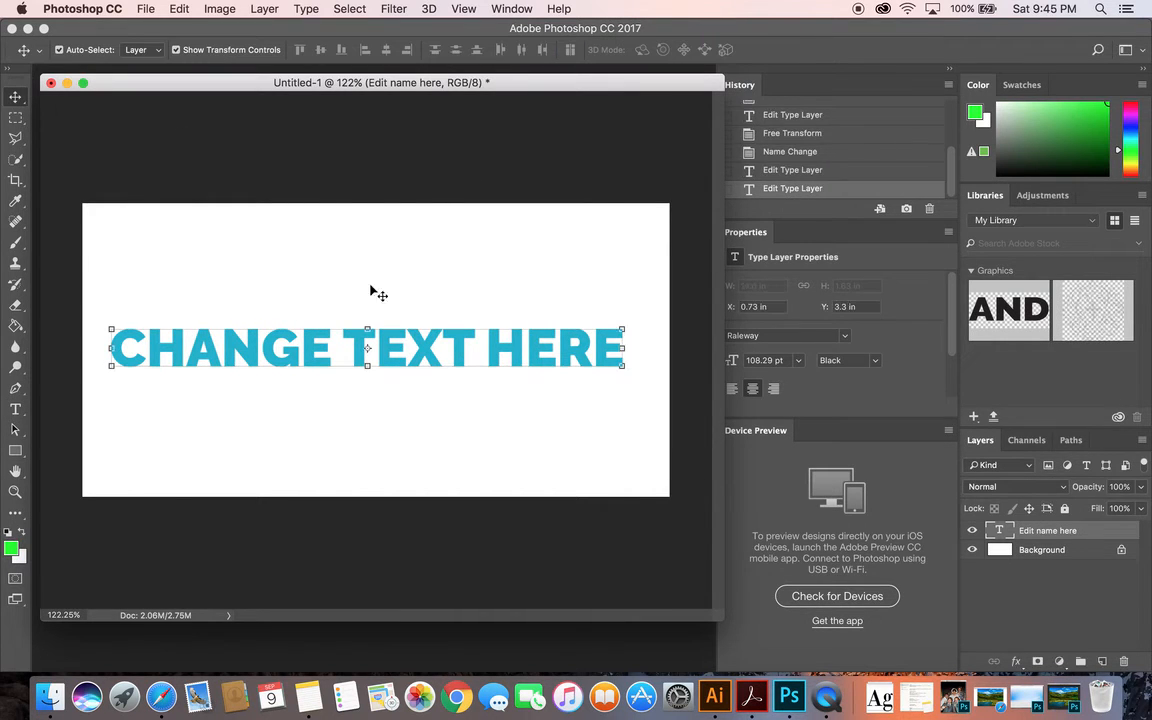
pyautogui.moveTo(368, 318); pyautogui.dragTo(370, 301)
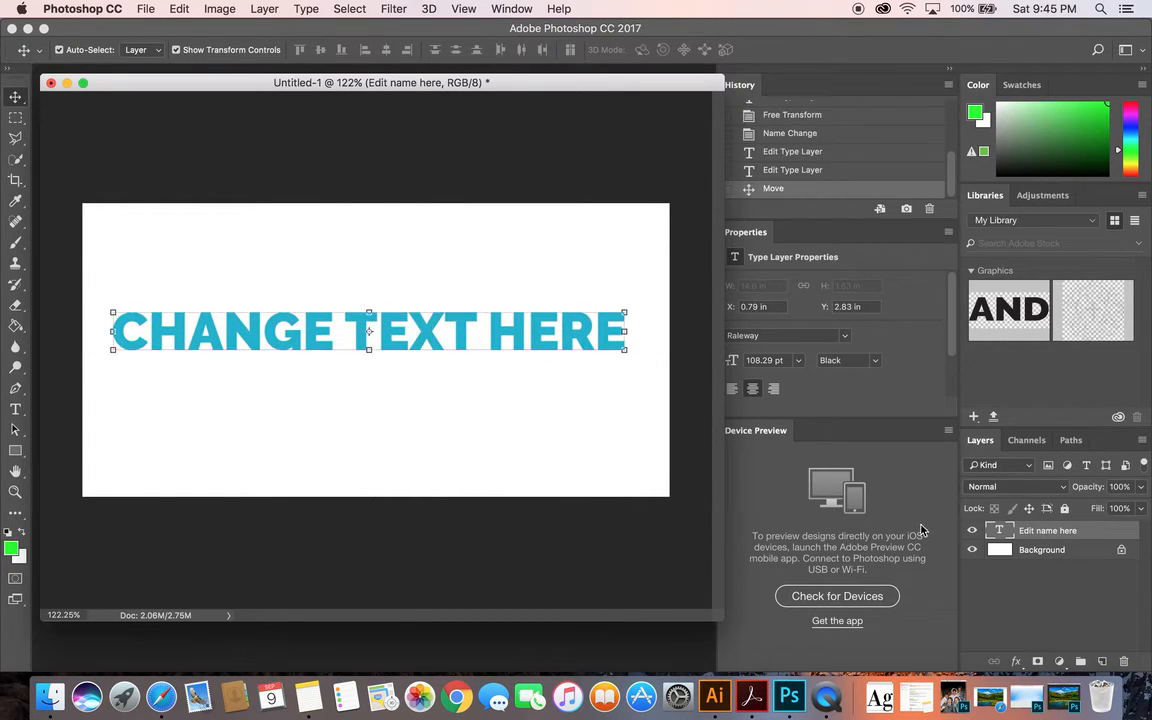
# Recolor only the word HERE in the text to red ff0606 and commit the text edit
pyautogui.doubleClick(1001, 532)
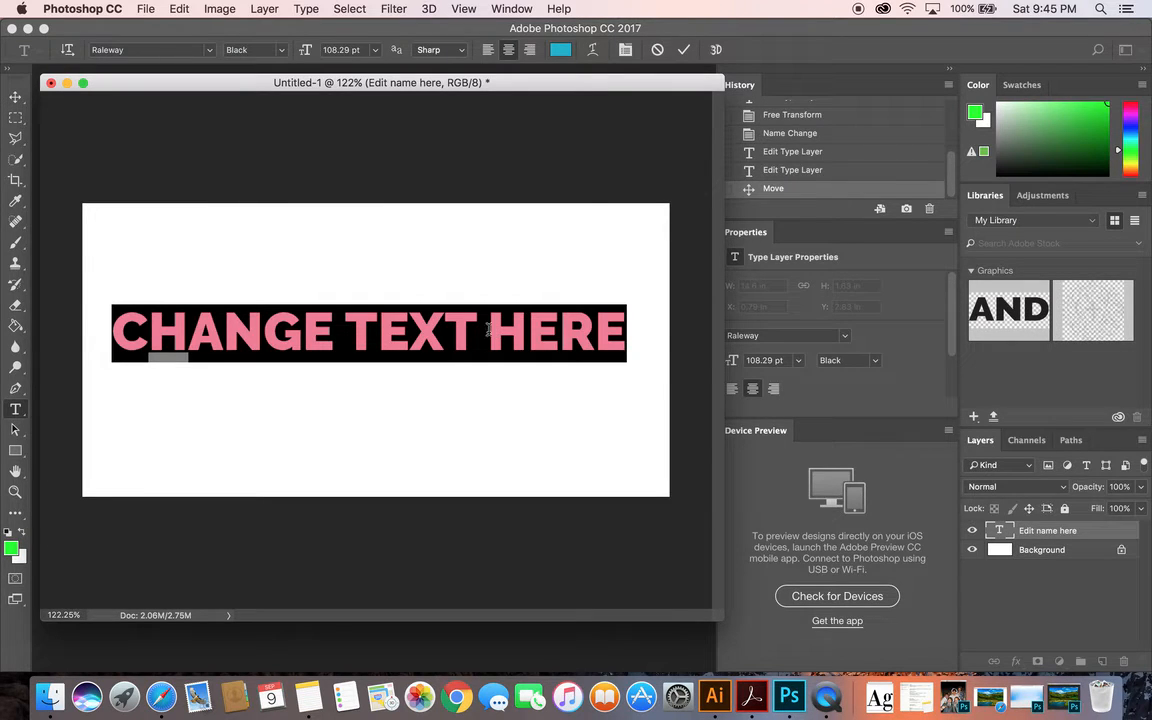
pyautogui.moveTo(489, 330); pyautogui.dragTo(640, 334)
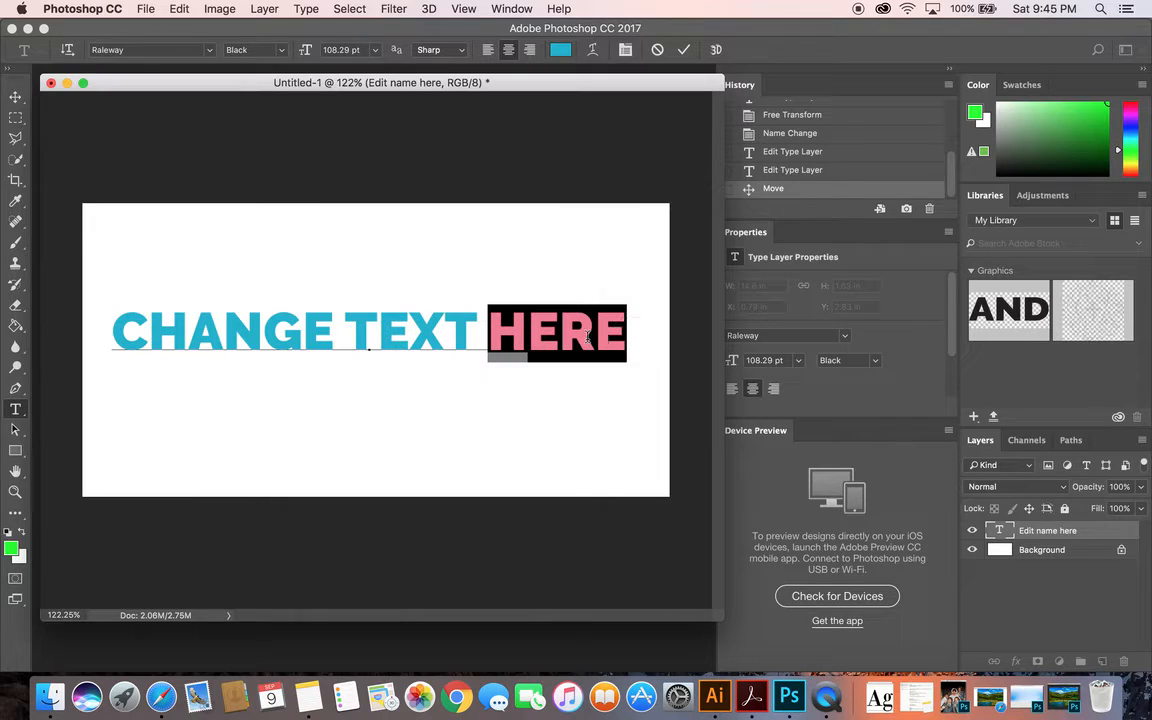
pyautogui.moveTo(490, 329); pyautogui.dragTo(700, 328)
pyautogui.click(561, 50)
pyautogui.click(633, 149)
pyautogui.moveTo(633, 150); pyautogui.dragTo(632, 146)
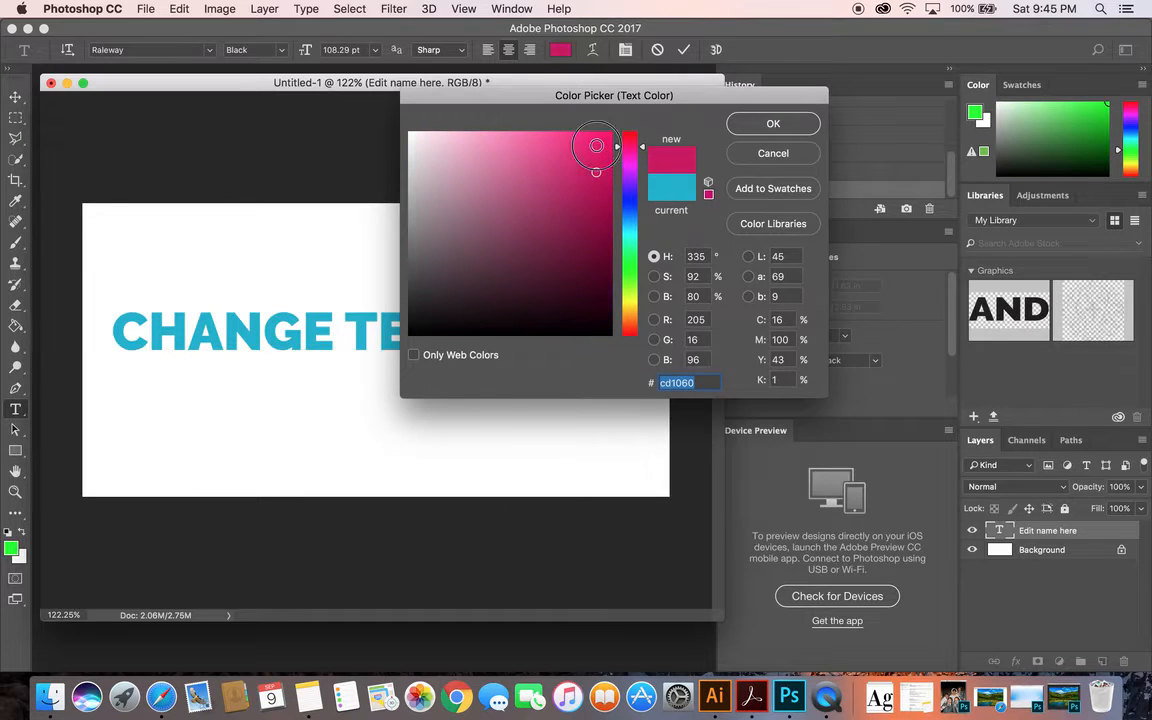
pyautogui.click(608, 132)
pyautogui.click(627, 147)
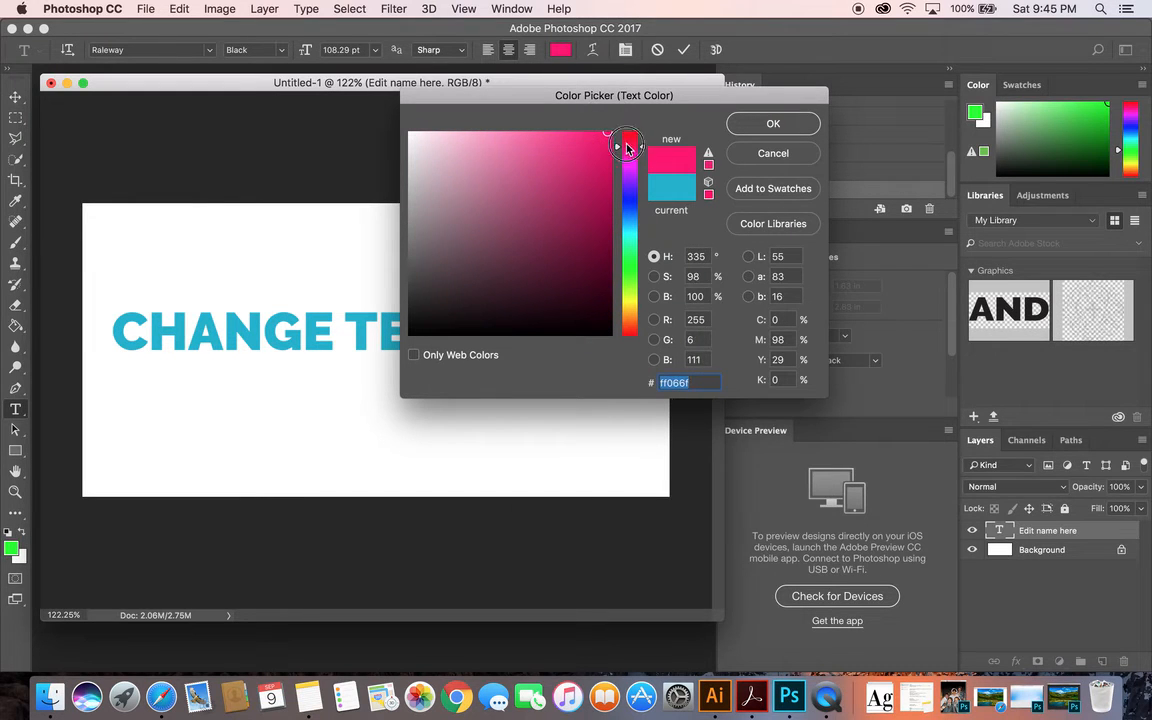
pyautogui.click(808, 122)
pyautogui.hotkey('ctrl', 'Return')
pyautogui.hotkey('ctrl', 't')
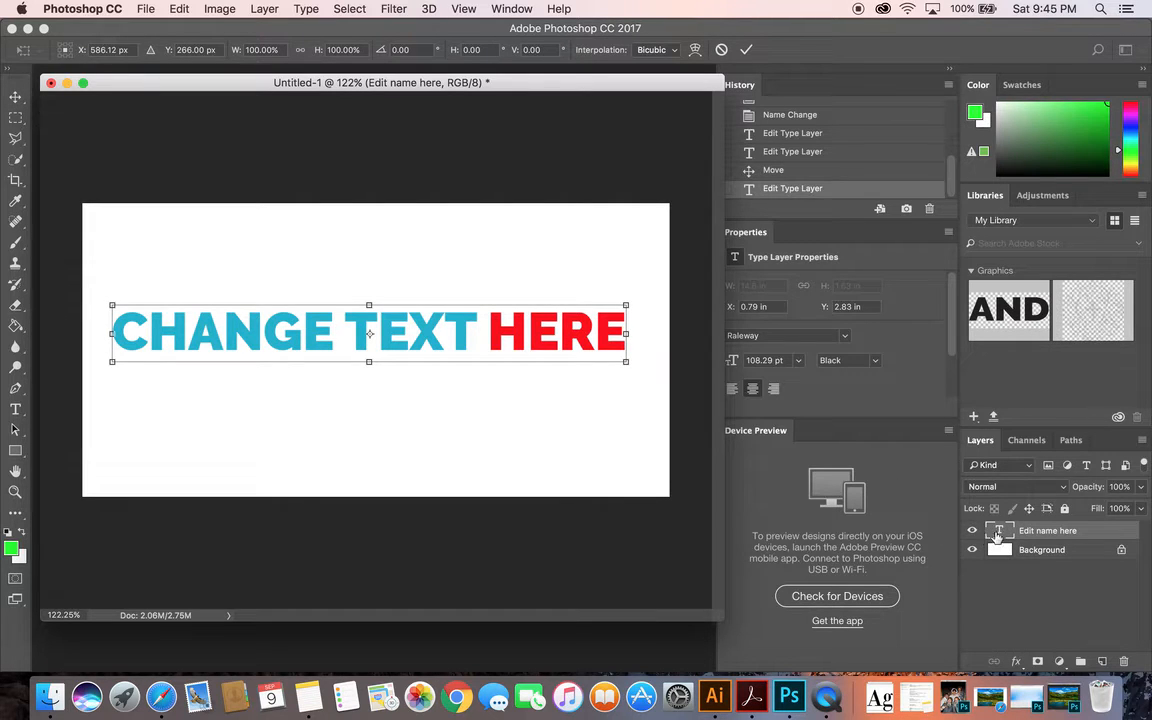
pyautogui.click(16, 97)
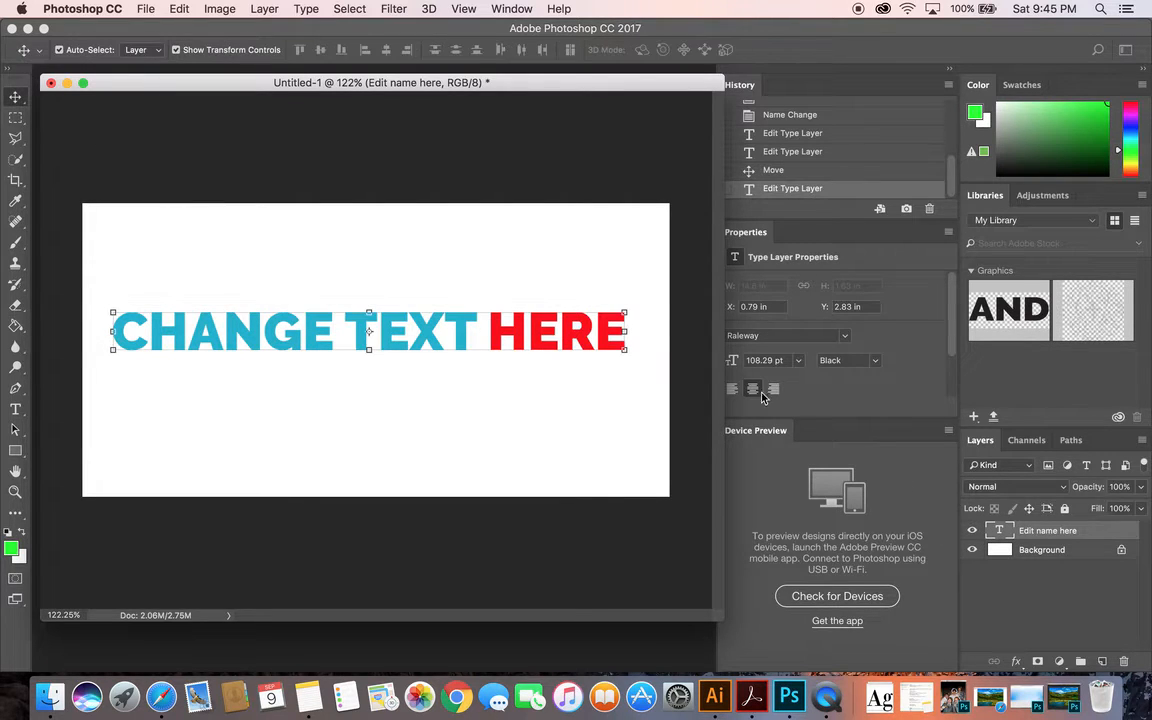
# Change only the word CHANGE to the Raleway Thin font style and commit the text edit
pyautogui.doubleClick(1003, 531)
pyautogui.click(338, 325)
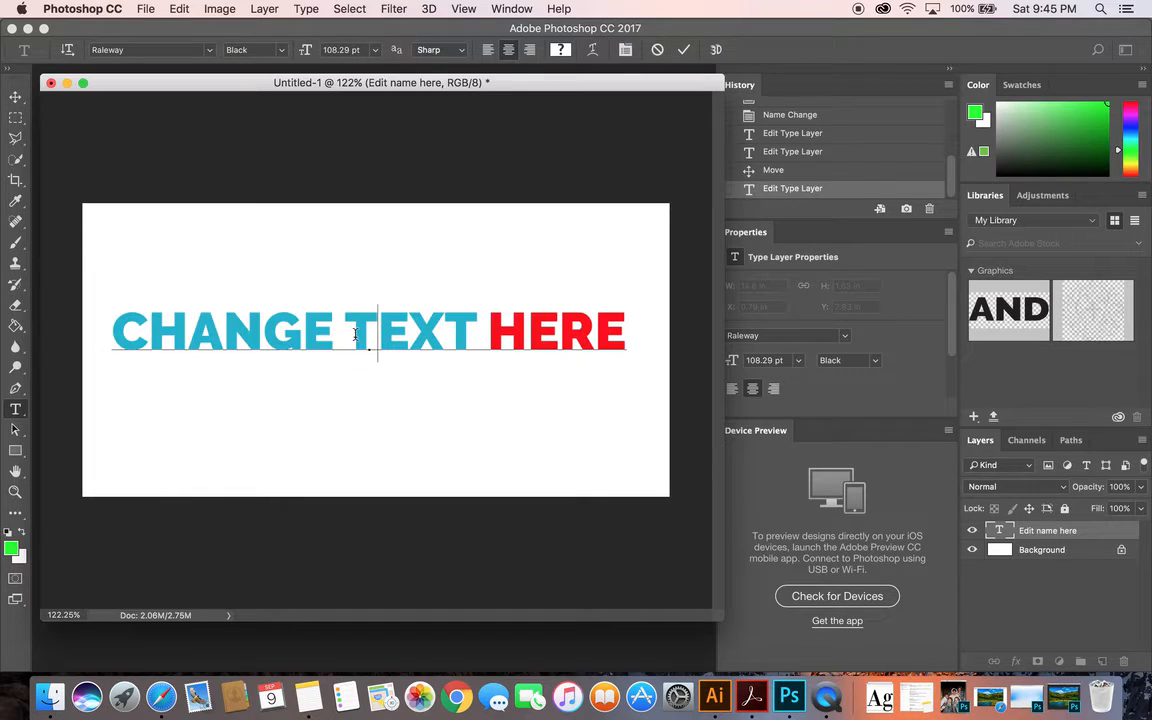
pyautogui.moveTo(336, 325); pyautogui.dragTo(148, 325)
pyautogui.click(321, 318)
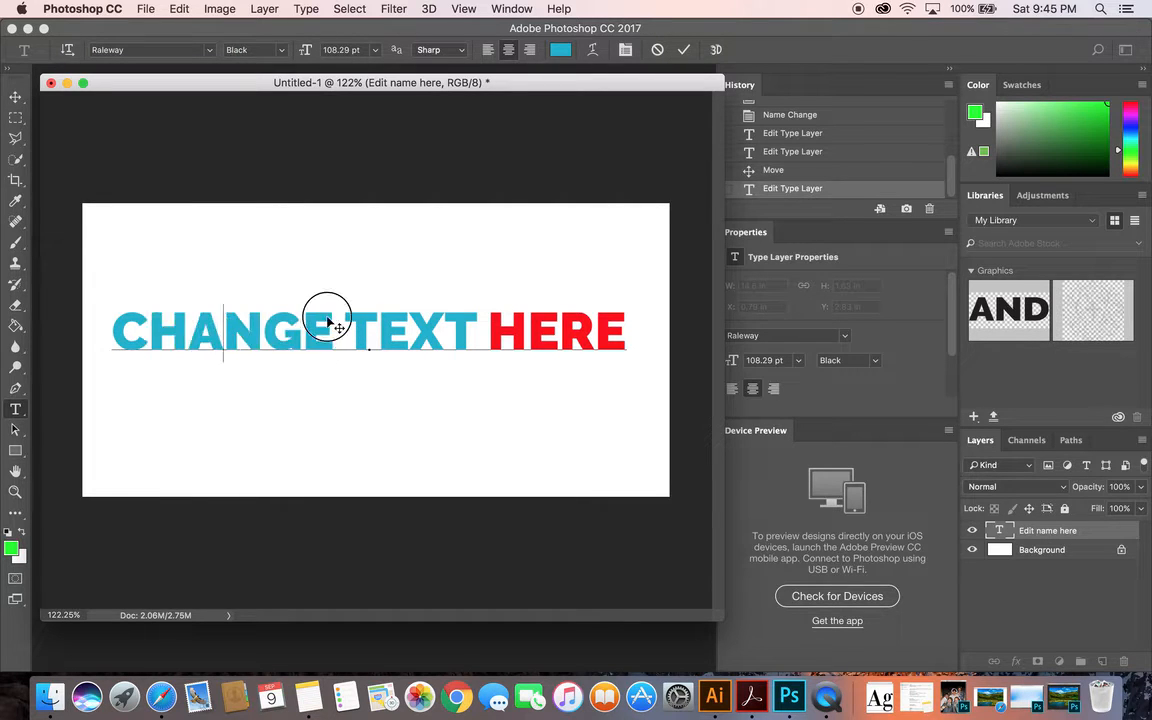
pyautogui.moveTo(321, 318); pyautogui.dragTo(111, 325)
pyautogui.click(258, 49)
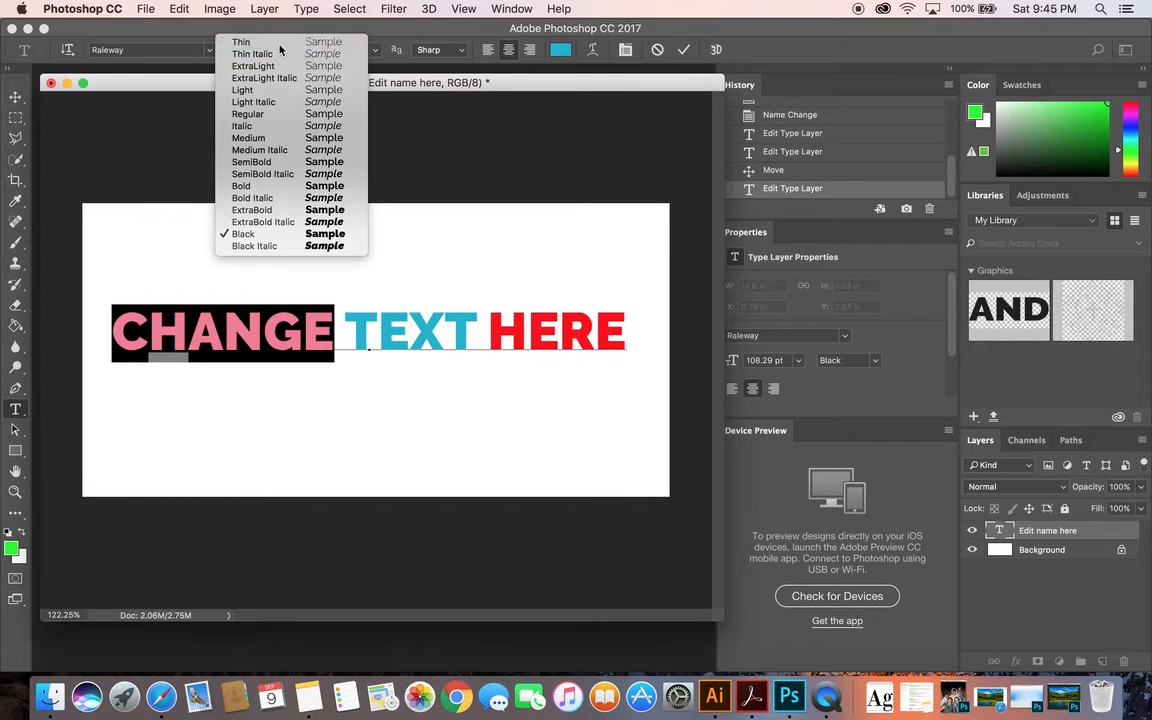
pyautogui.click(284, 44)
pyautogui.click(14, 98)
pyautogui.click(197, 133)
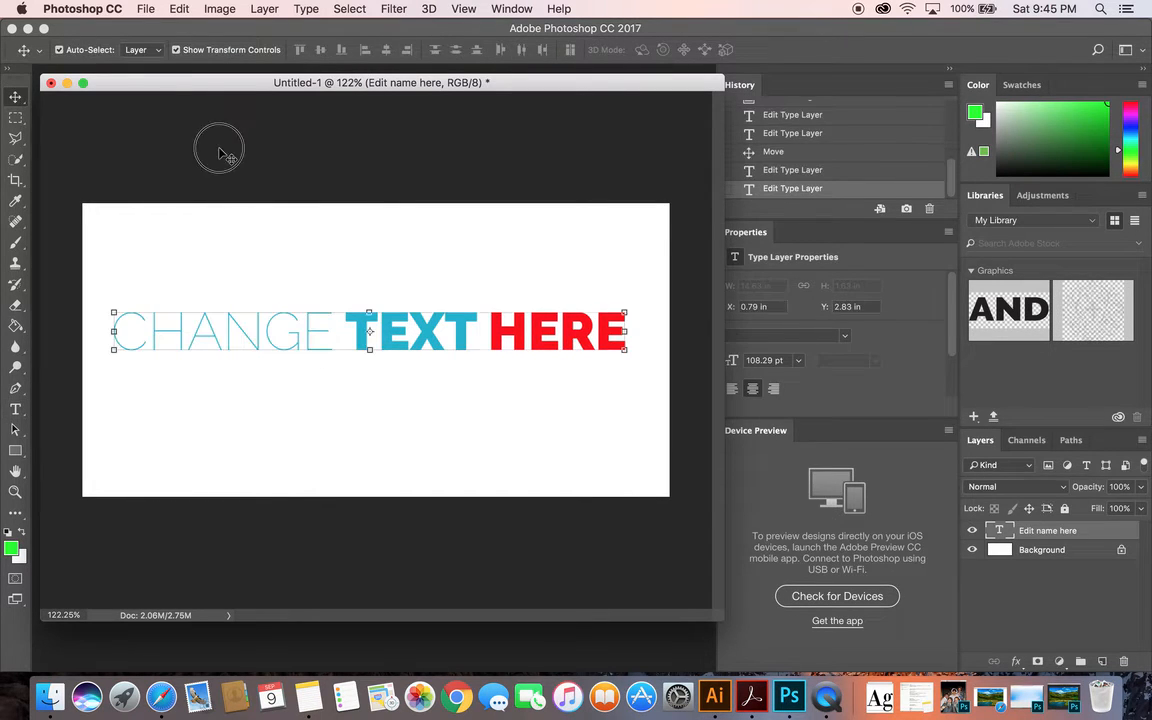
pyautogui.click(505, 349)
# Break the text onto a second line before the word TEXT and move the layer slightly upward
pyautogui.doubleClick(998, 537)
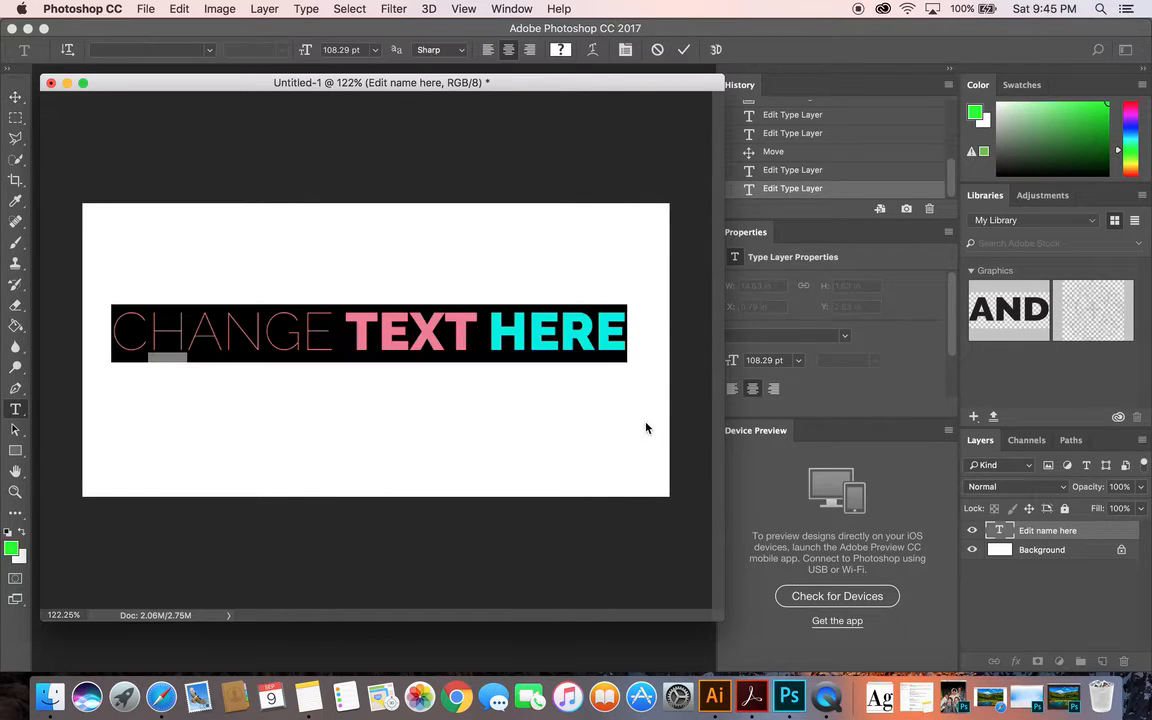
pyautogui.click(349, 317)
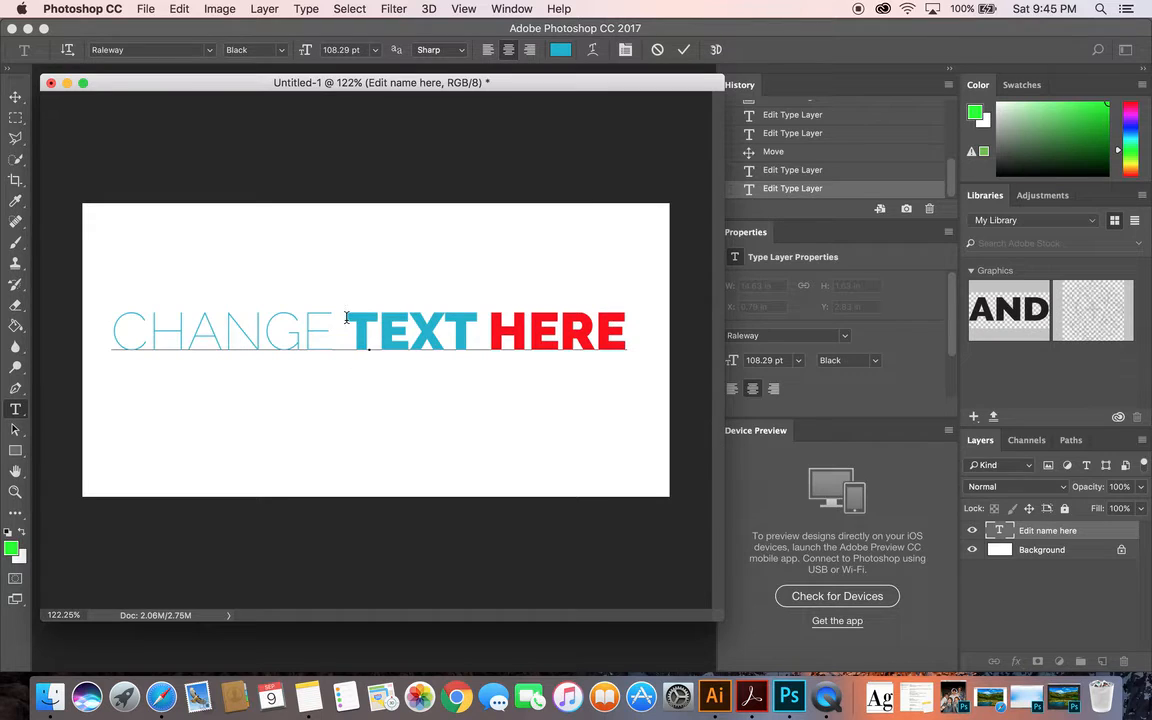
pyautogui.press('Return')
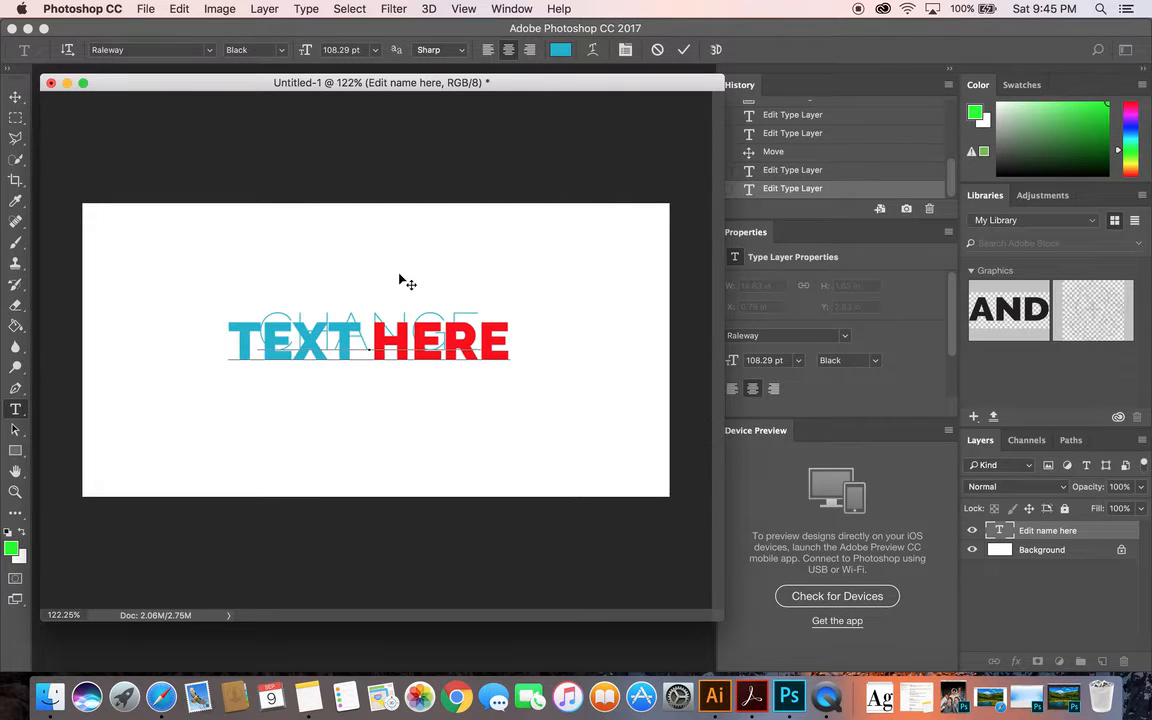
pyautogui.click(13, 98)
pyautogui.moveTo(453, 341); pyautogui.dragTo(450, 328)
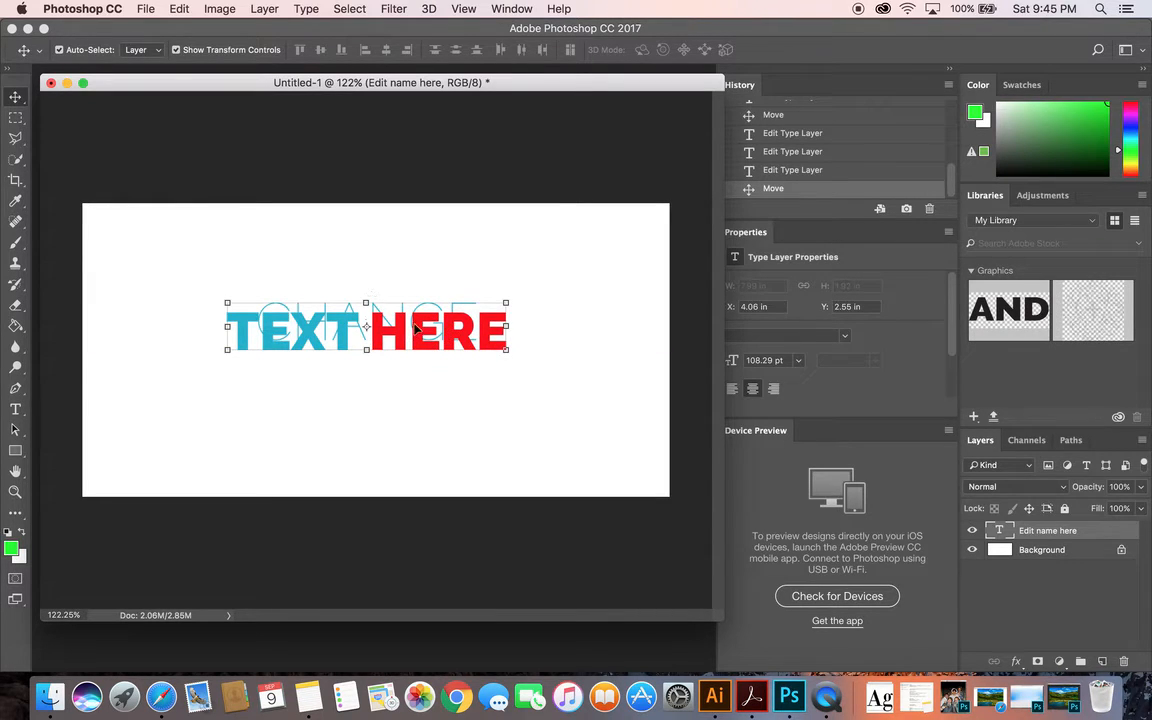
# Reopen the two-line text for editing with all of it selected, and display the Paragraph and Character settings
pyautogui.doubleClick(998, 530)
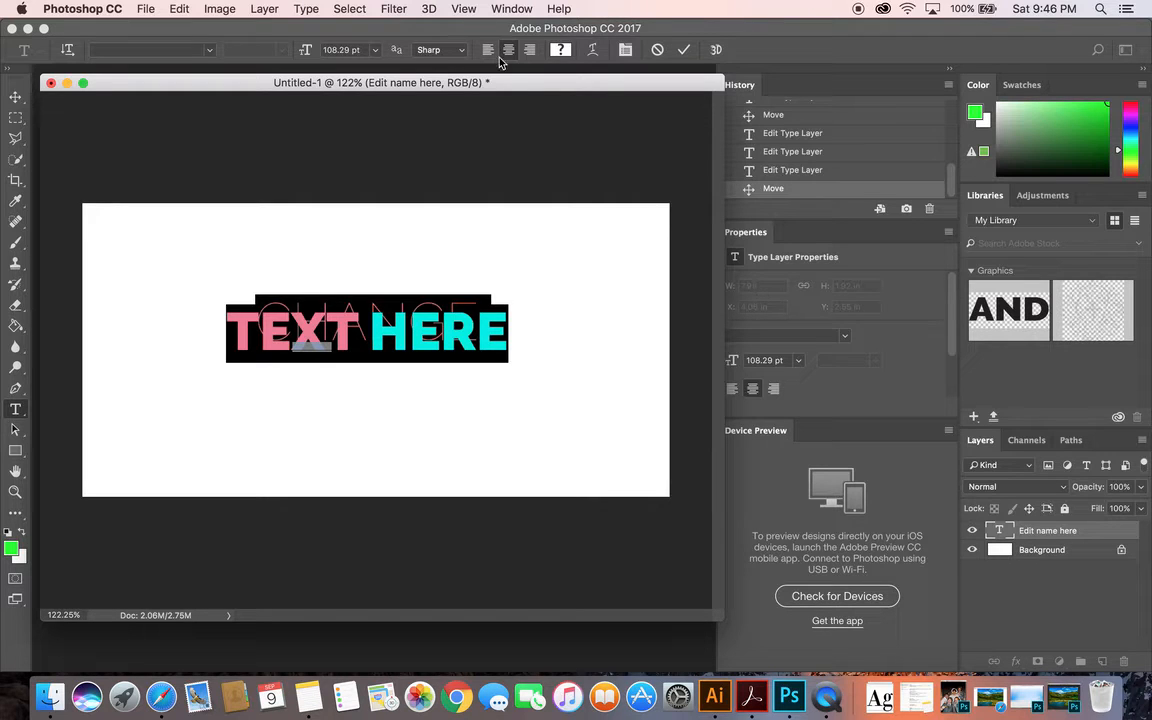
pyautogui.click(510, 8)
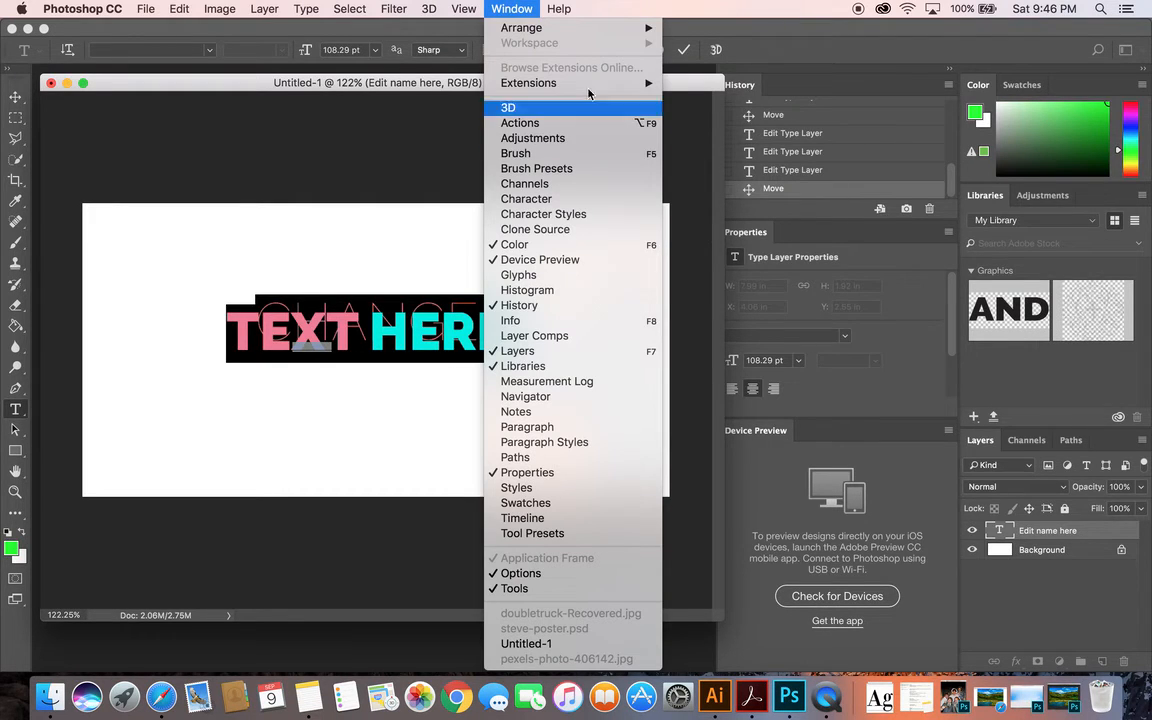
pyautogui.click(563, 430)
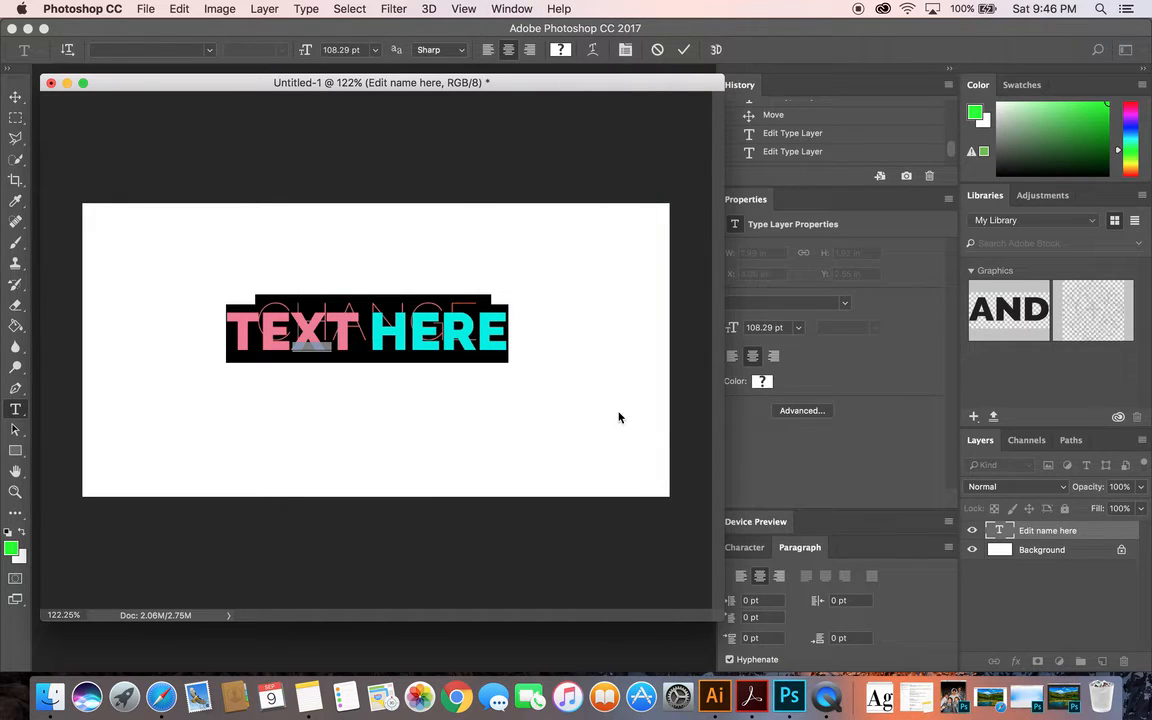
pyautogui.click(510, 8)
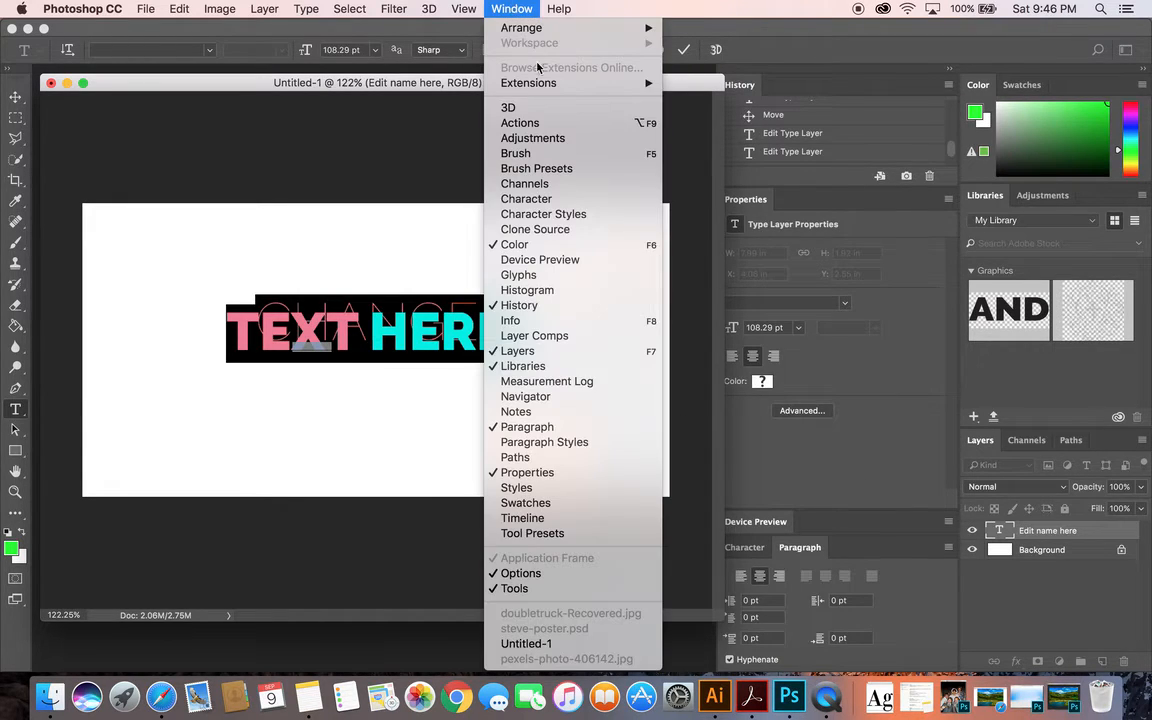
pyautogui.click(543, 201)
pyautogui.click(502, 6)
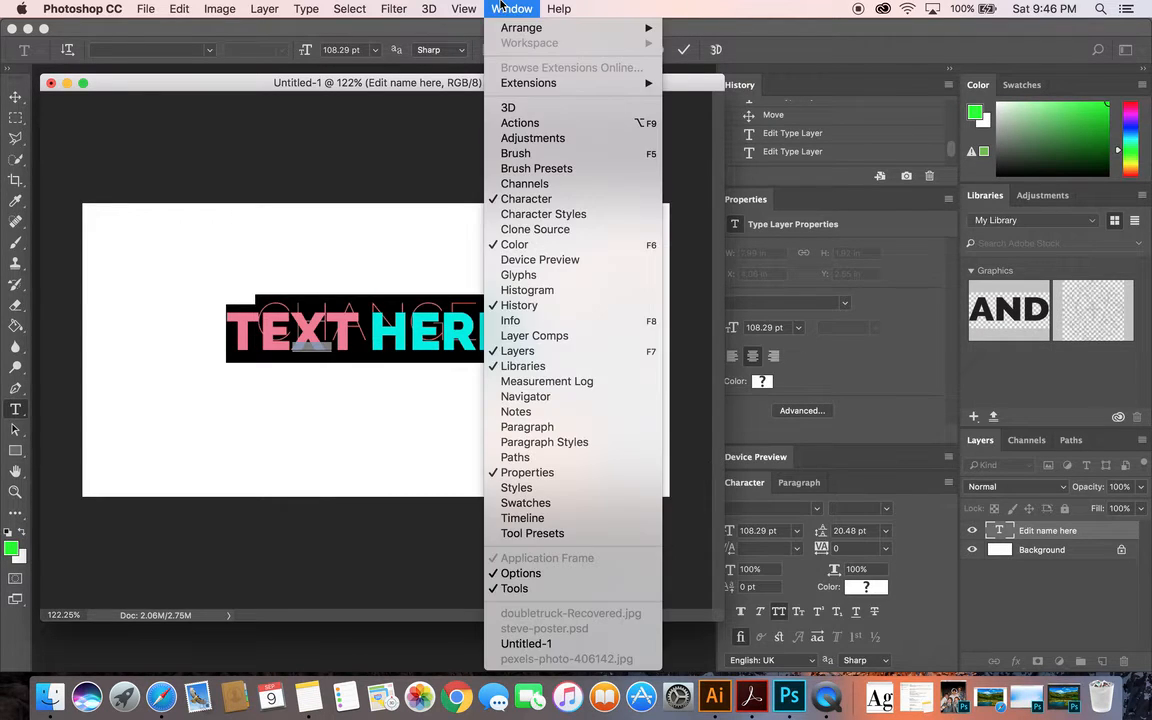
pyautogui.click(502, 6)
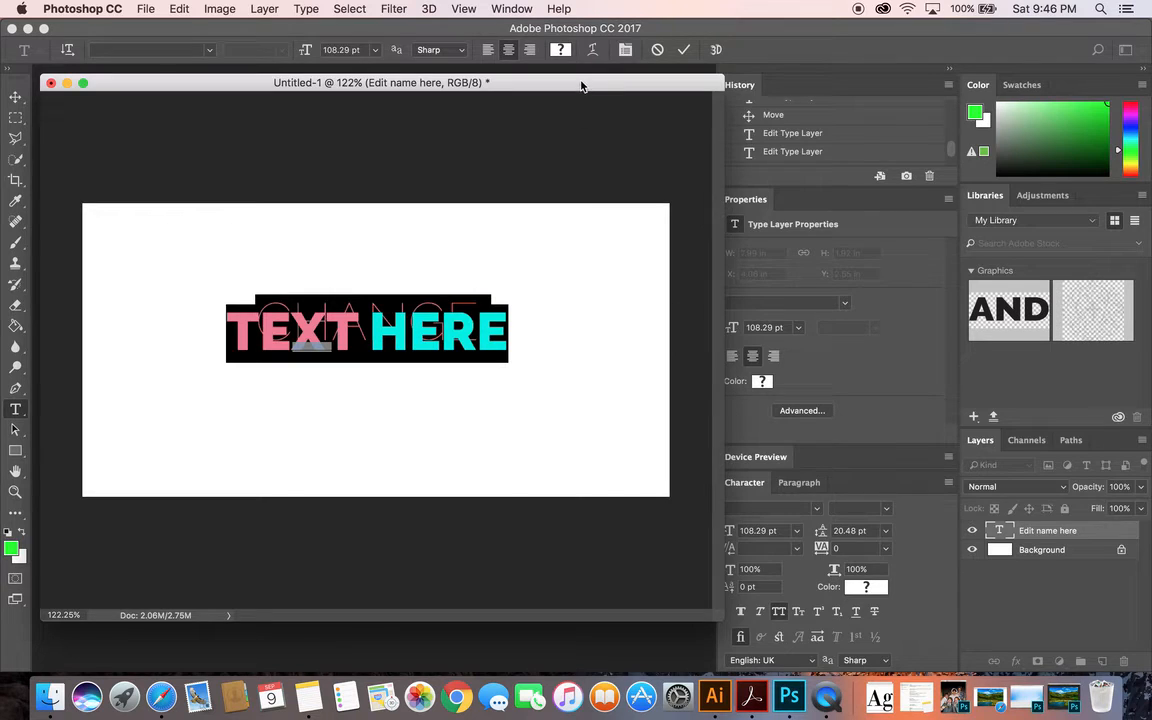
pyautogui.moveTo(581, 86)
pyautogui.mouseDown()
pyautogui.moveTo(540, 85)
pyautogui.moveTo(583, 87)
pyautogui.mouseUp()
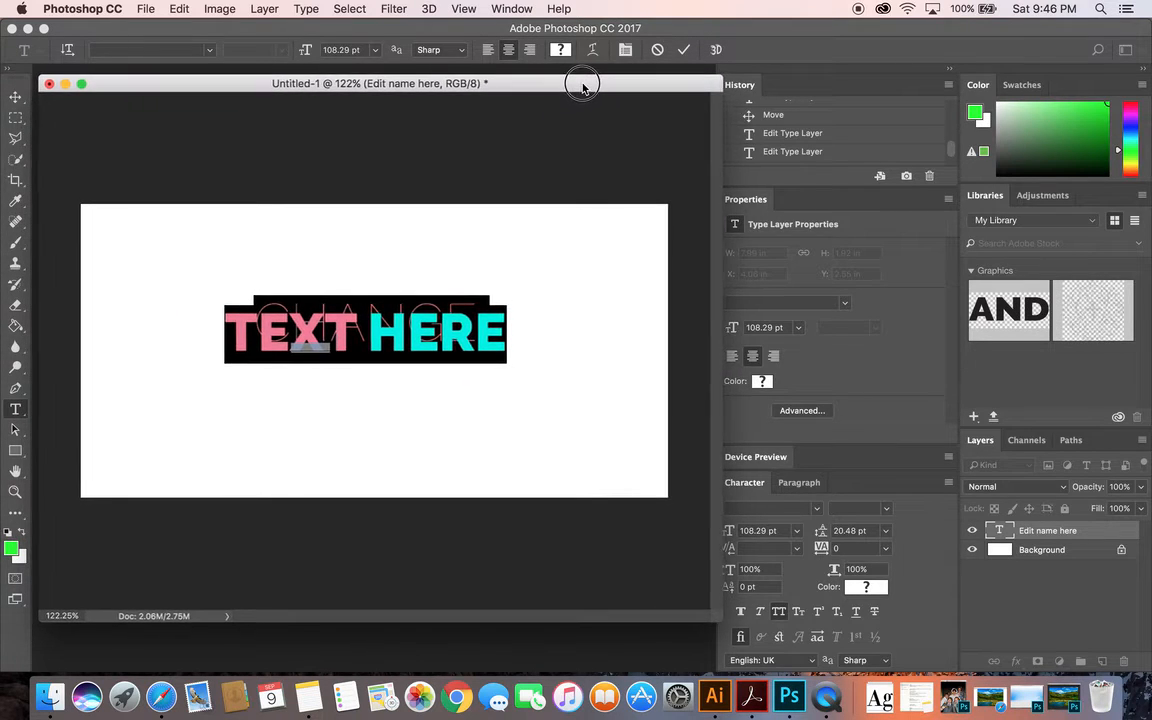
pyautogui.click(15, 97)
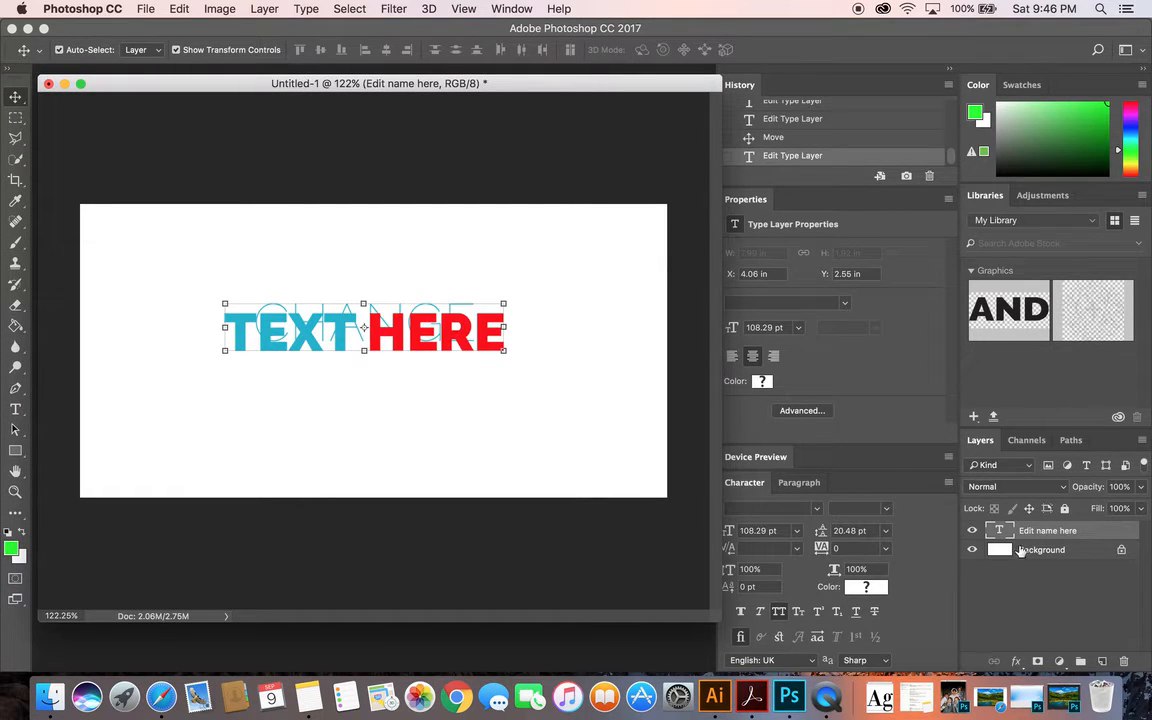
# Break the text before the word HERE so it starts a third line, and commit the text edit
pyautogui.doubleClick(1000, 532)
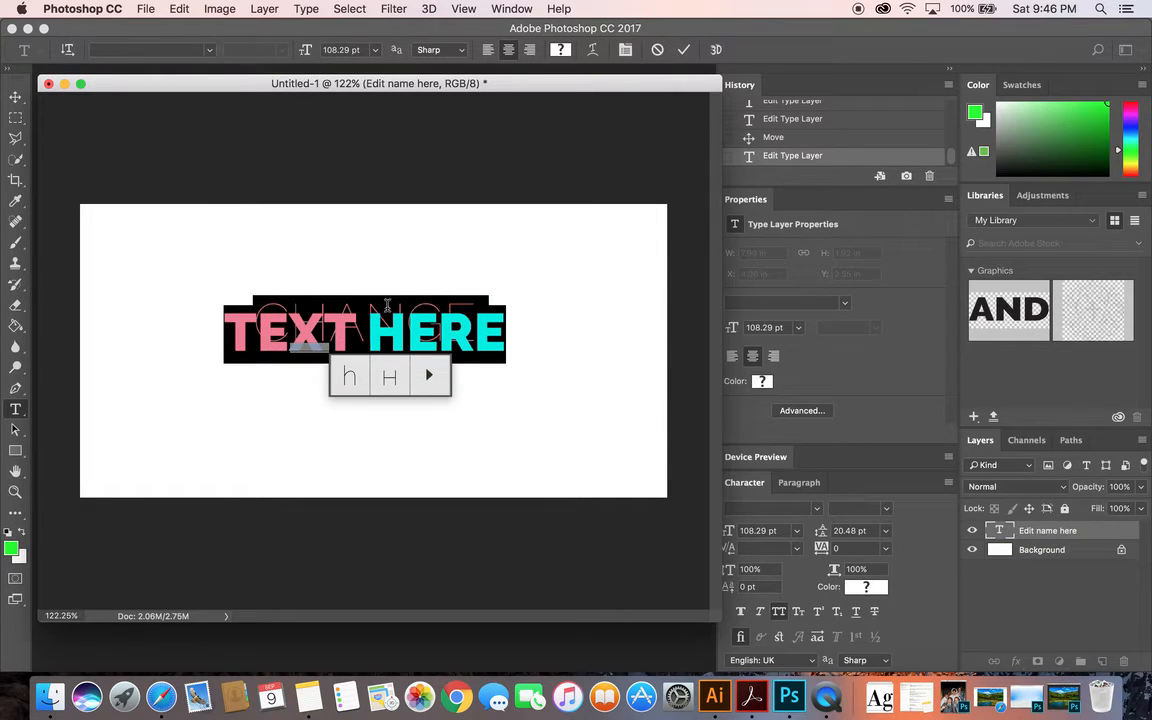
pyautogui.click(470, 303)
pyautogui.click(368, 328)
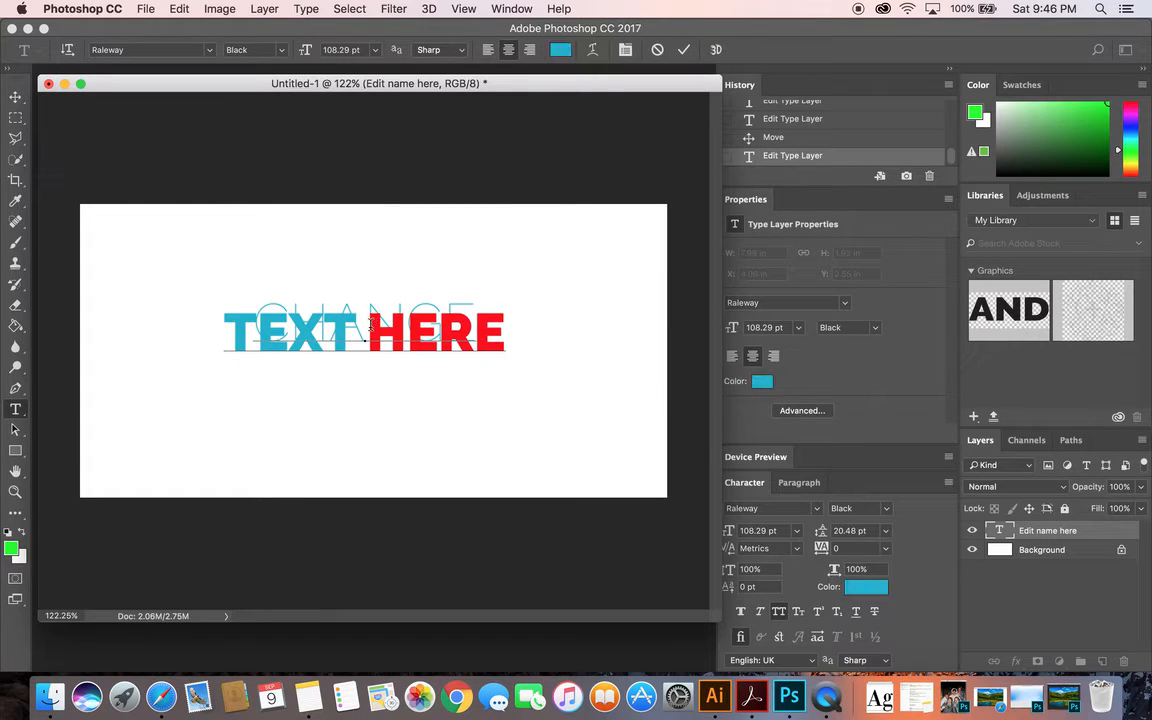
pyautogui.press('Return')
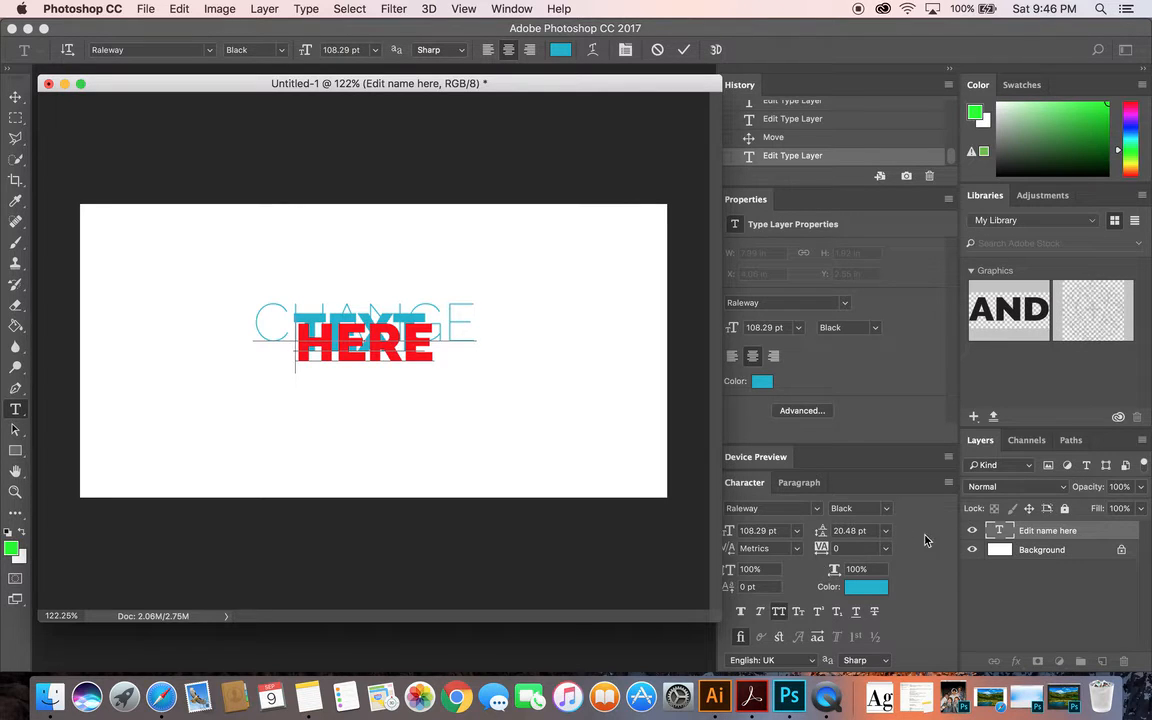
pyautogui.click(15, 96)
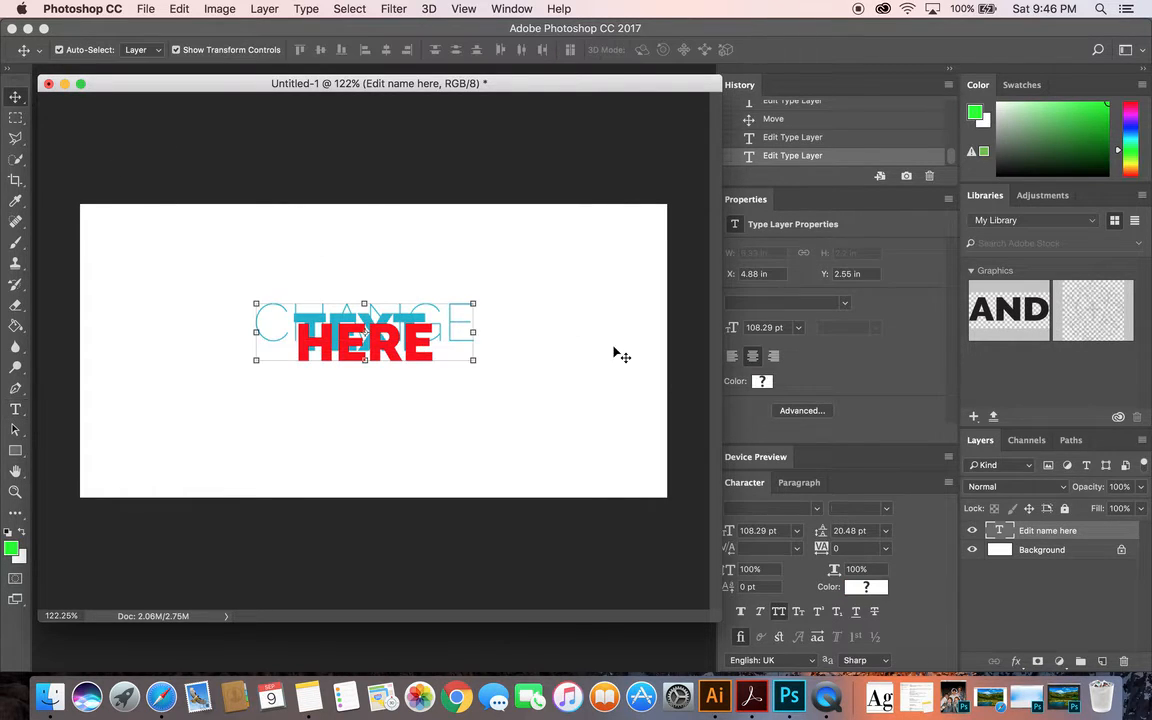
# Reopen the three-line text with all of it selected and set its leading to 72 pt
pyautogui.doubleClick(1001, 535)
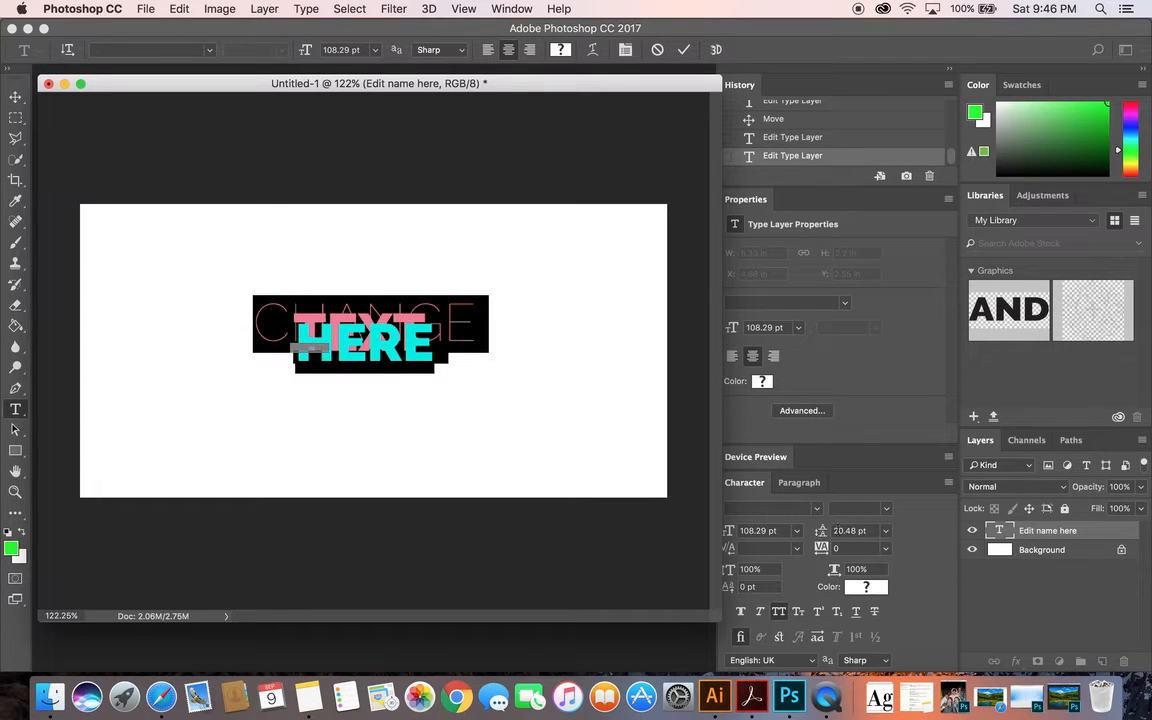
pyautogui.click(887, 532)
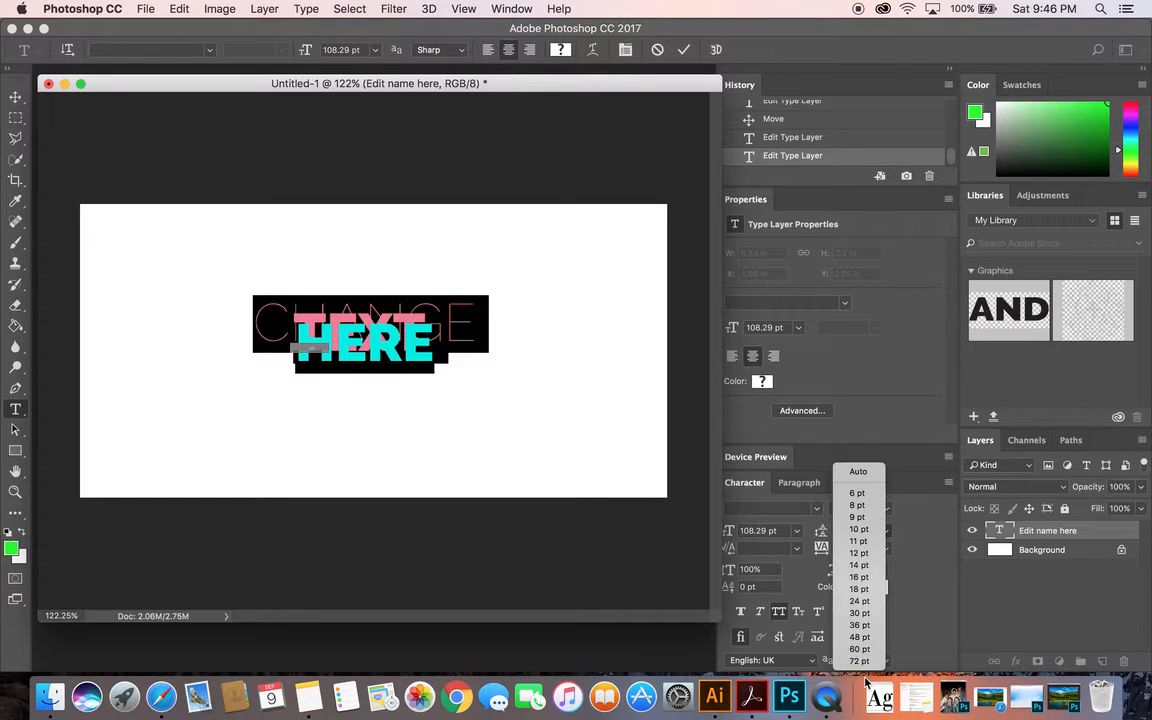
pyautogui.click(864, 661)
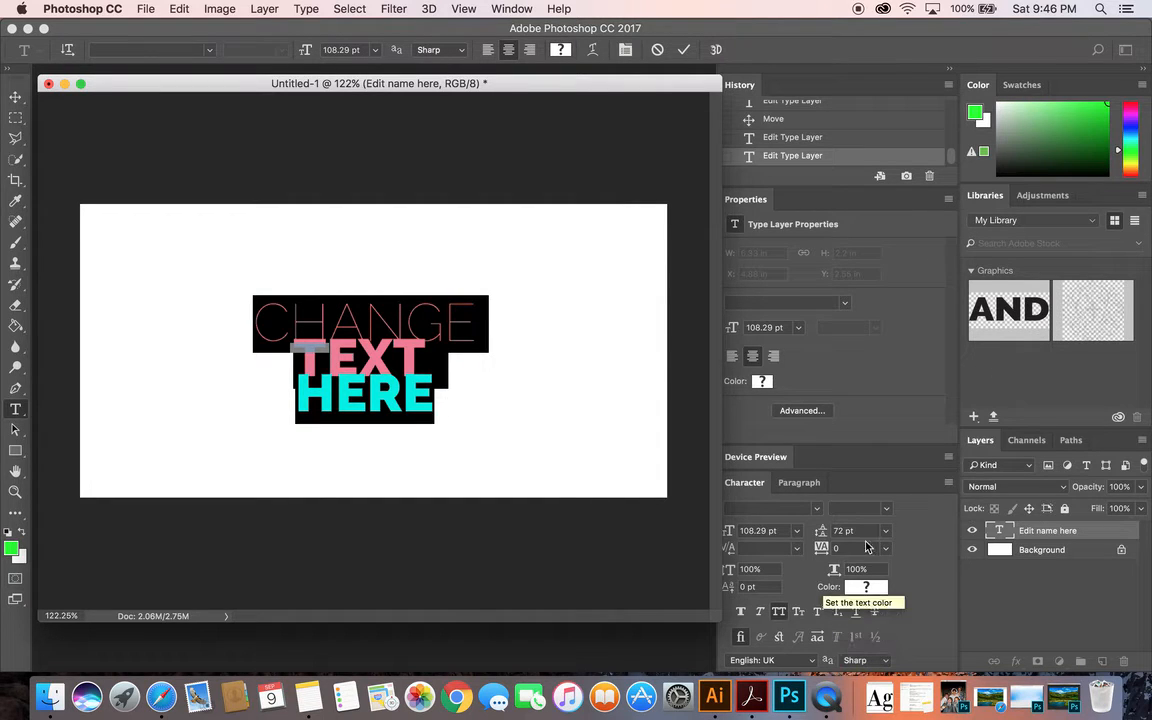
pyautogui.click(867, 531)
pyautogui.click(885, 532)
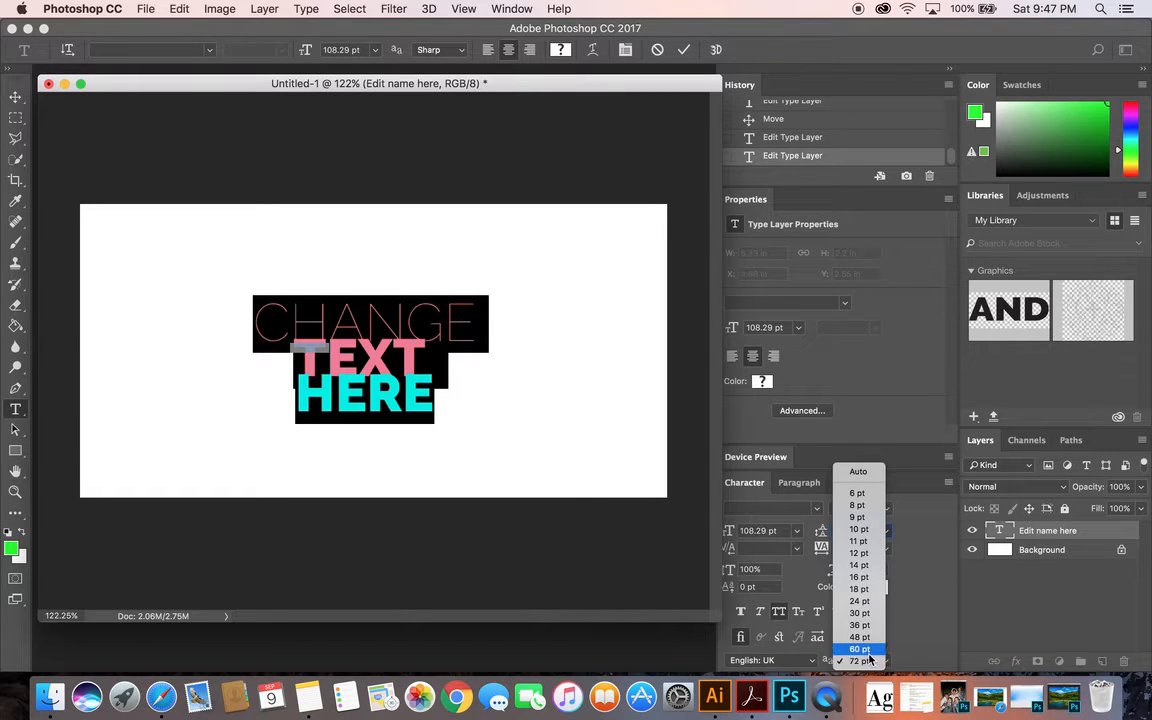
pyautogui.click(941, 586)
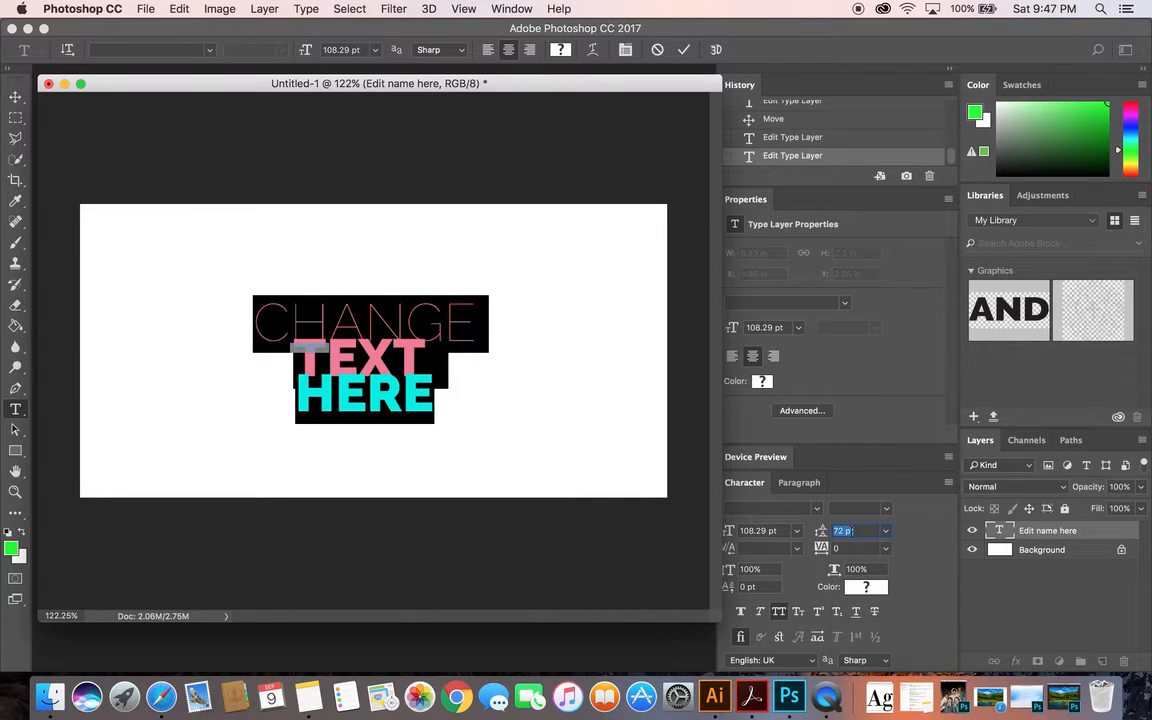
# Set the leading of the whole text to 222 pt, commit it and move the layer up until all three lines fit the canvas
pyautogui.moveTo(863, 531); pyautogui.dragTo(847, 530)
pyautogui.click(885, 531)
pyautogui.click(858, 661)
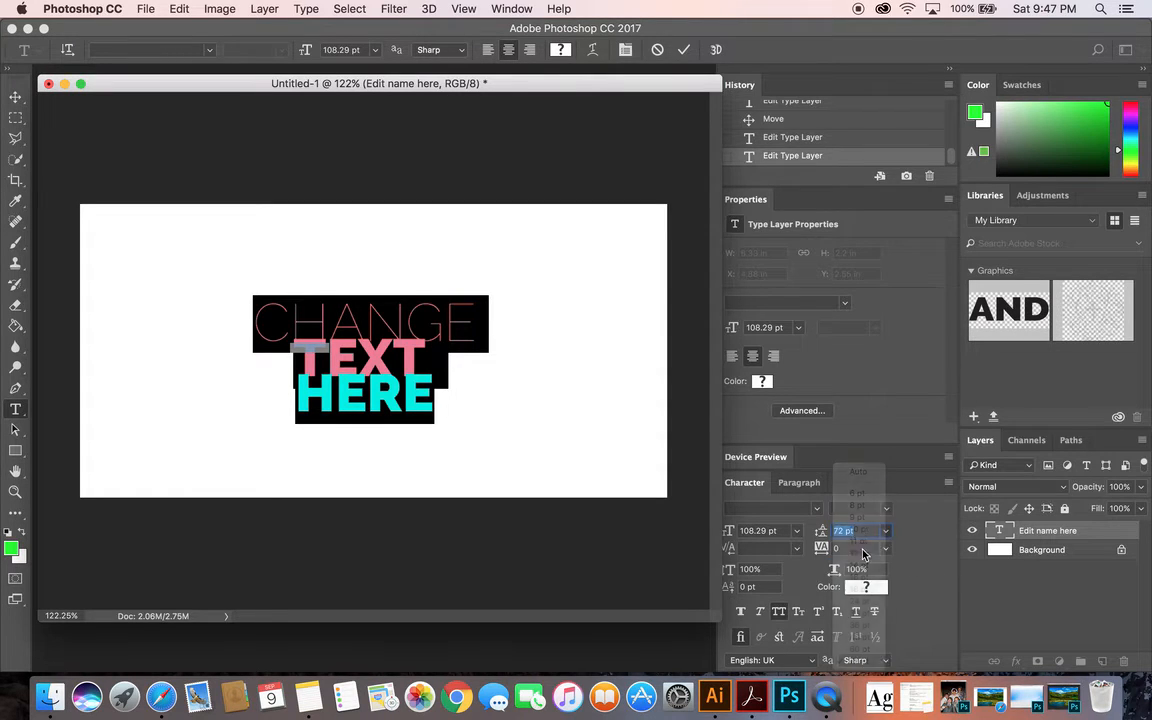
pyautogui.write('222')
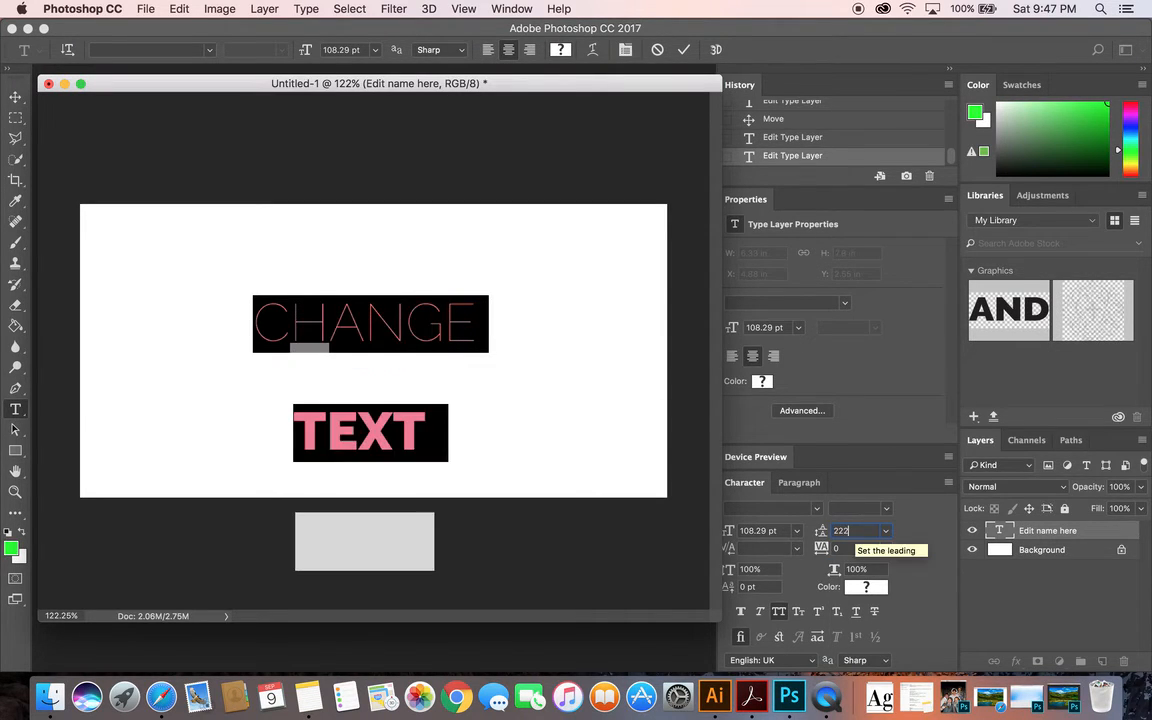
pyautogui.click(15, 97)
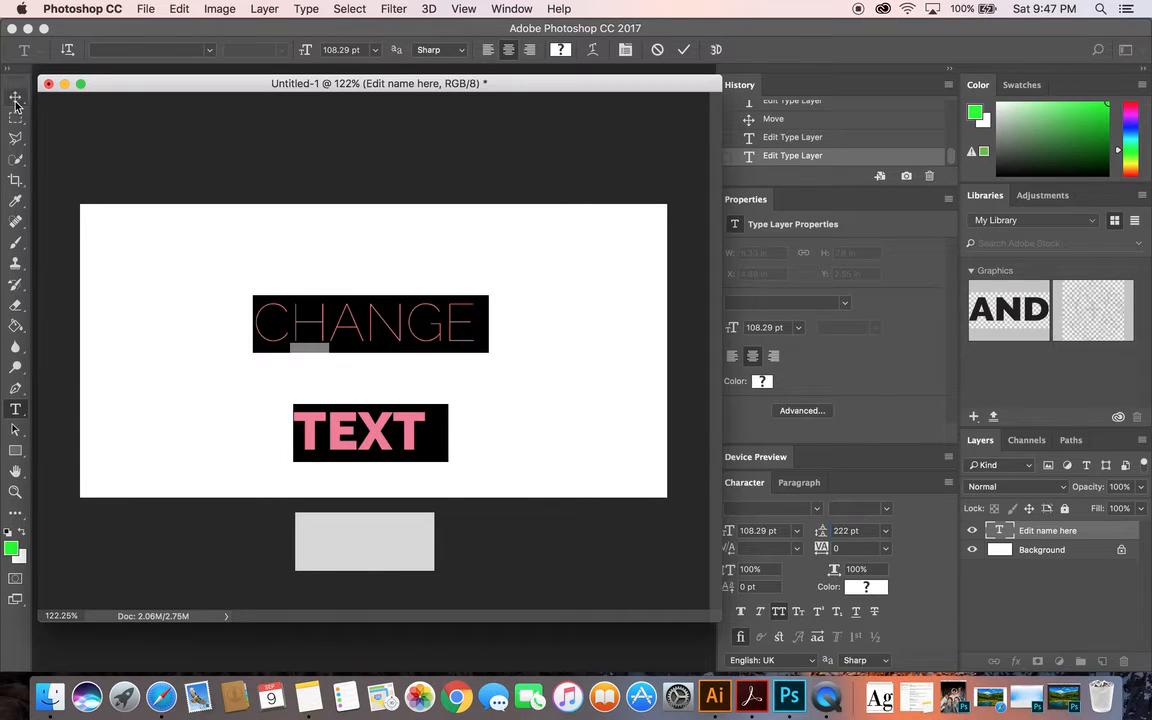
pyautogui.moveTo(395, 324); pyautogui.dragTo(404, 243)
# Set the leading of the whole text to 111 pt, commit it and move the layer down to about the canvas middle
pyautogui.doubleClick(1002, 532)
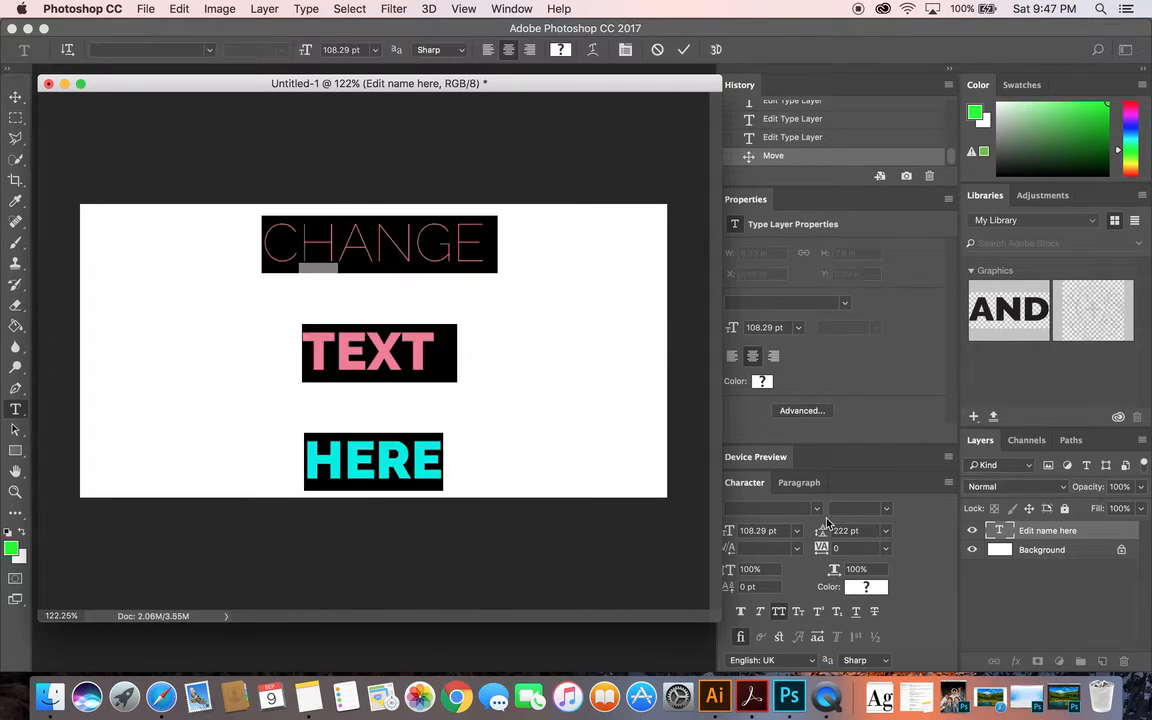
pyautogui.click(861, 533)
pyautogui.write('111')
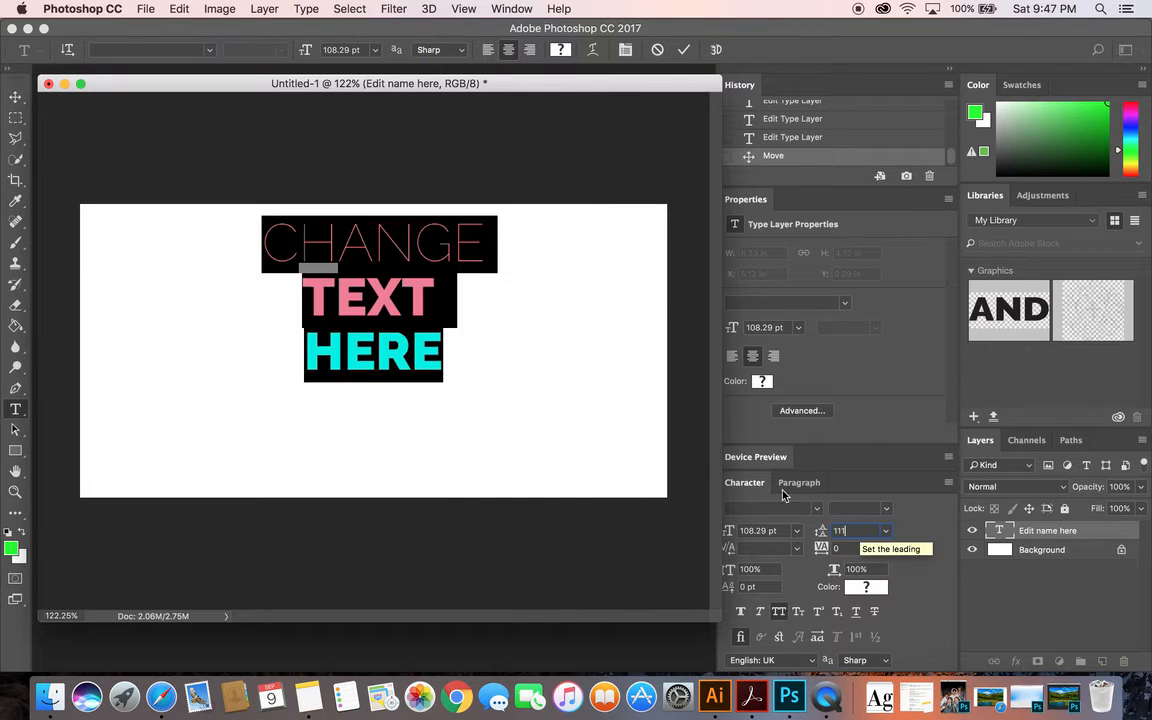
pyautogui.click(15, 97)
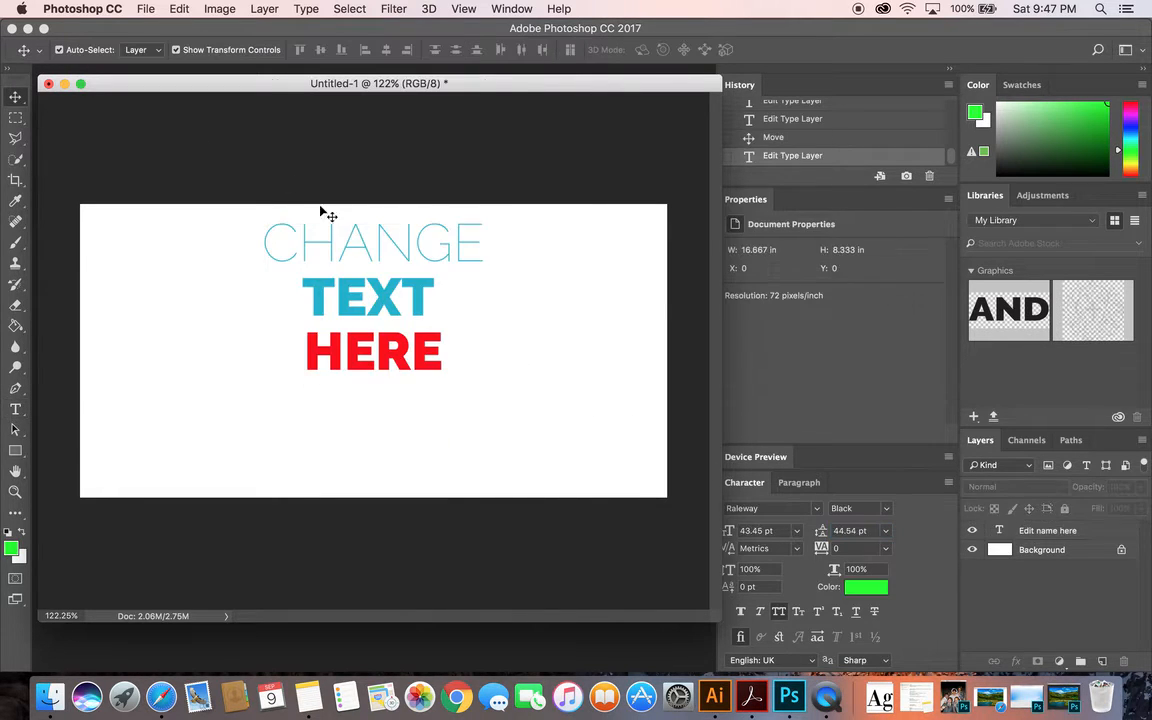
pyautogui.moveTo(404, 255); pyautogui.dragTo(402, 319)
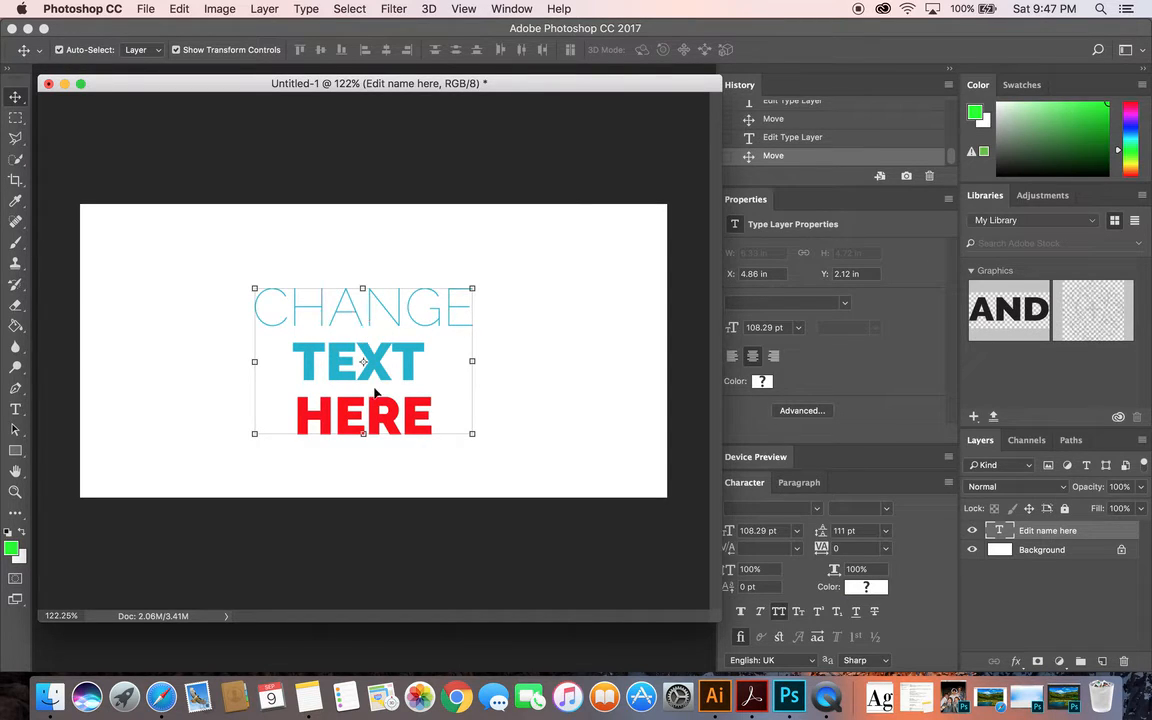
# Reopen the text, select only the word CHANGE and set its tracking to -100
pyautogui.doubleClick(999, 531)
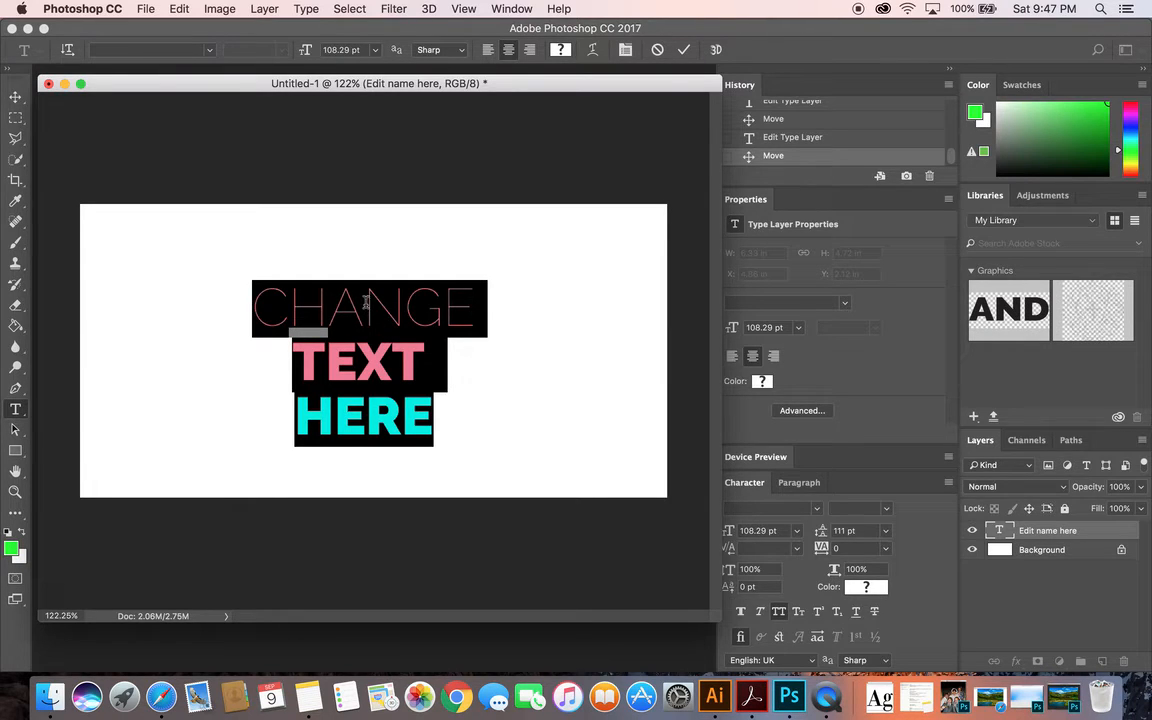
pyautogui.click(366, 302)
pyautogui.moveTo(404, 303); pyautogui.dragTo(330, 300)
pyautogui.click(362, 298)
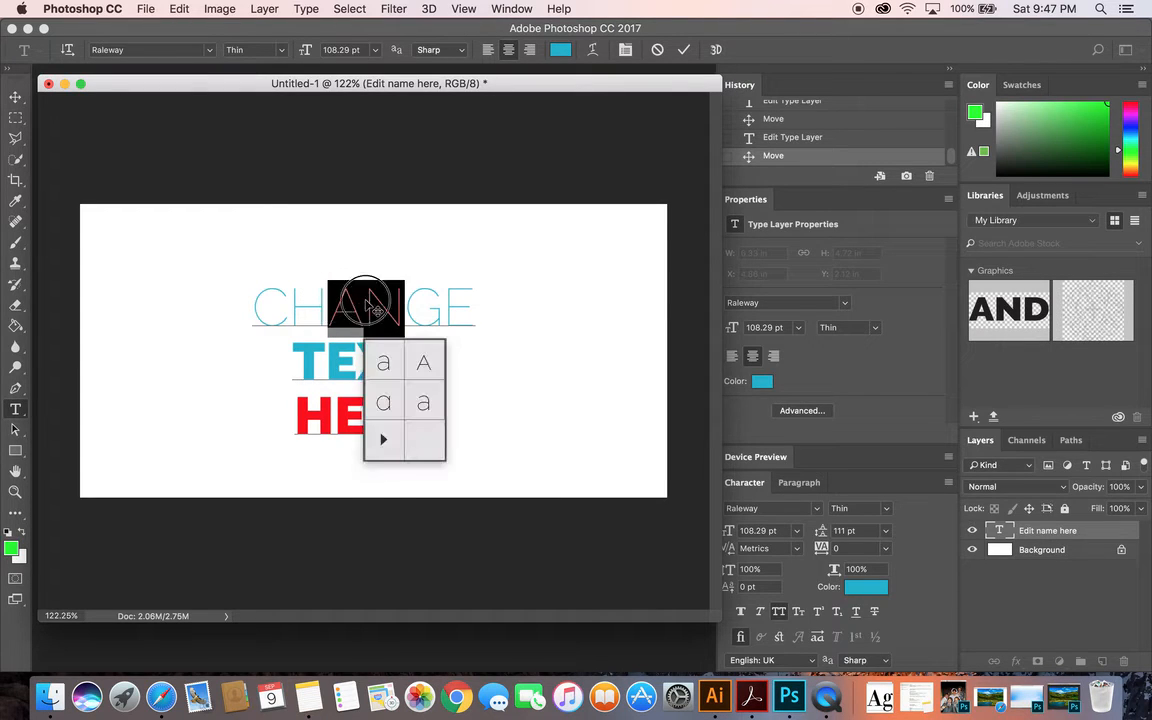
pyautogui.moveTo(481, 303); pyautogui.dragTo(399, 296)
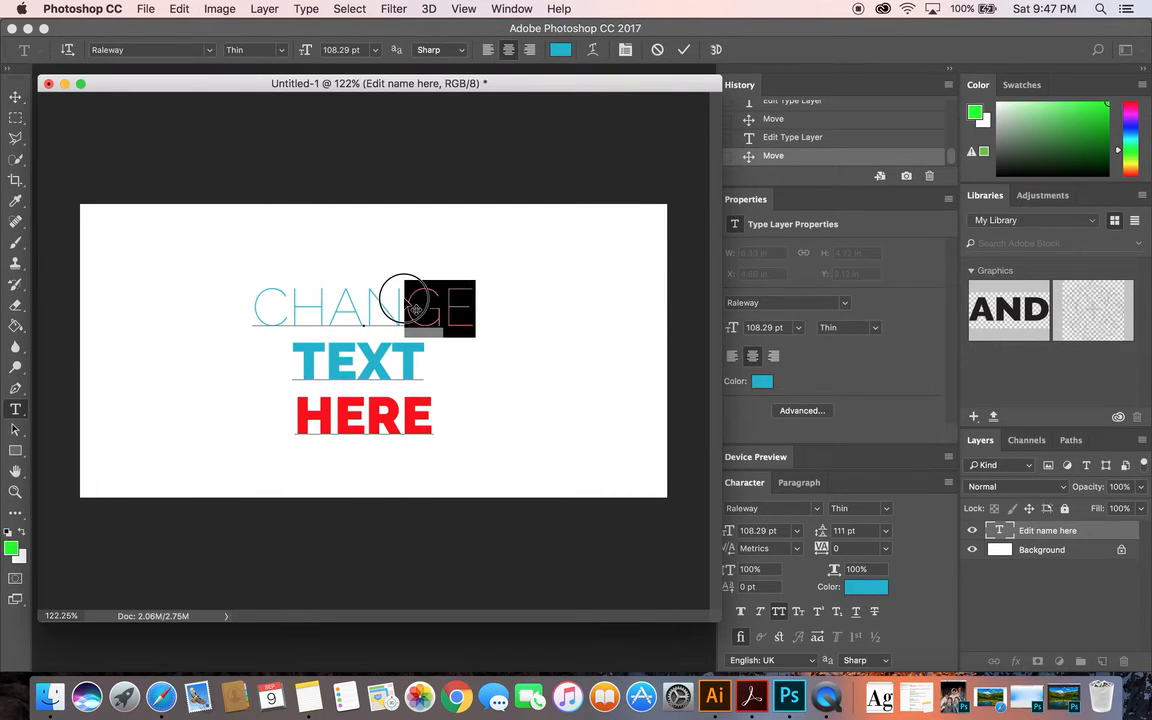
pyautogui.click(476, 305)
pyautogui.moveTo(475, 305); pyautogui.dragTo(250, 297)
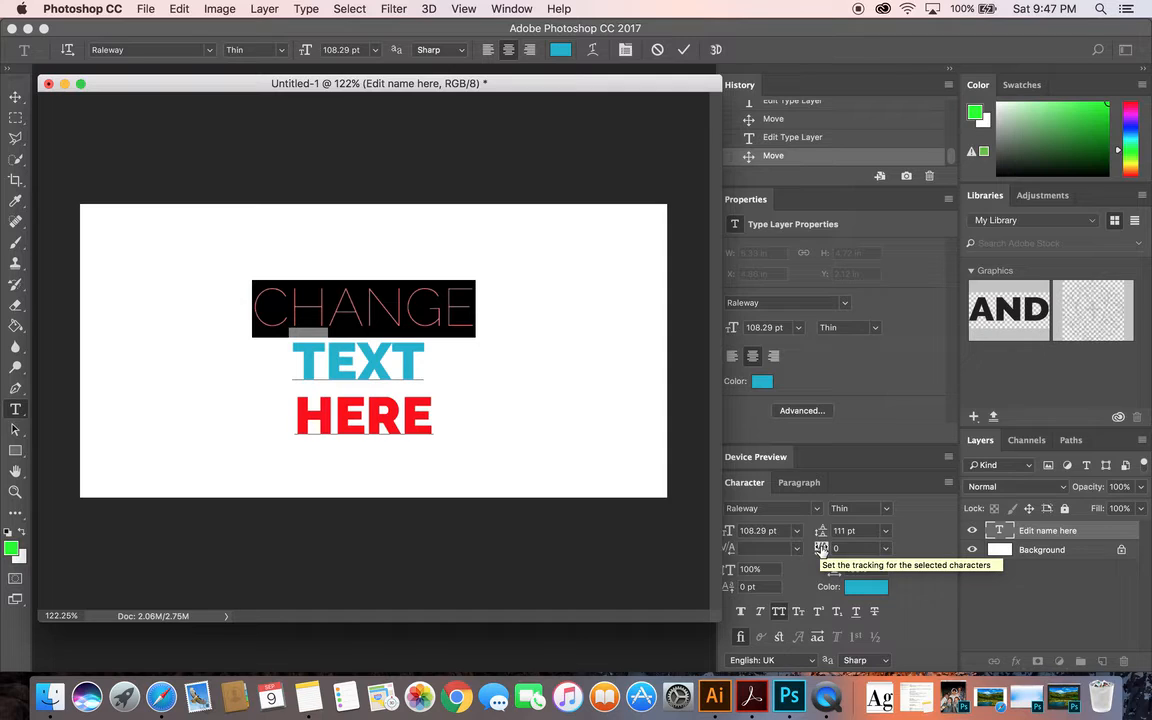
pyautogui.click(886, 549)
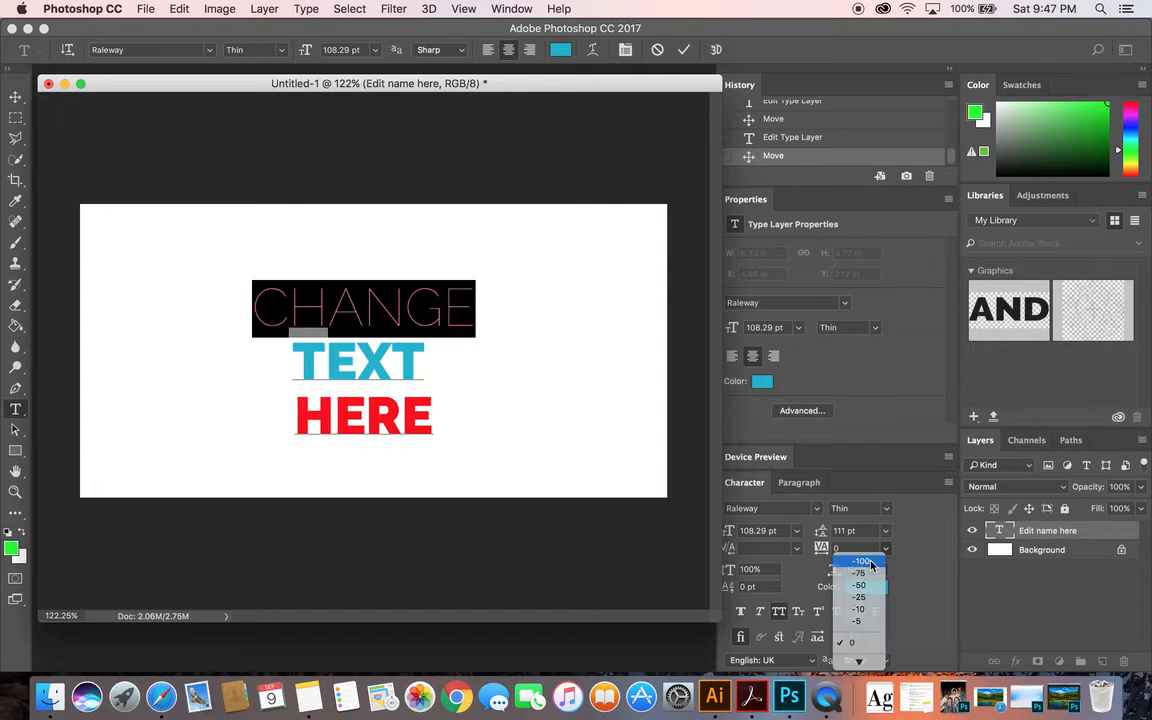
pyautogui.click(862, 561)
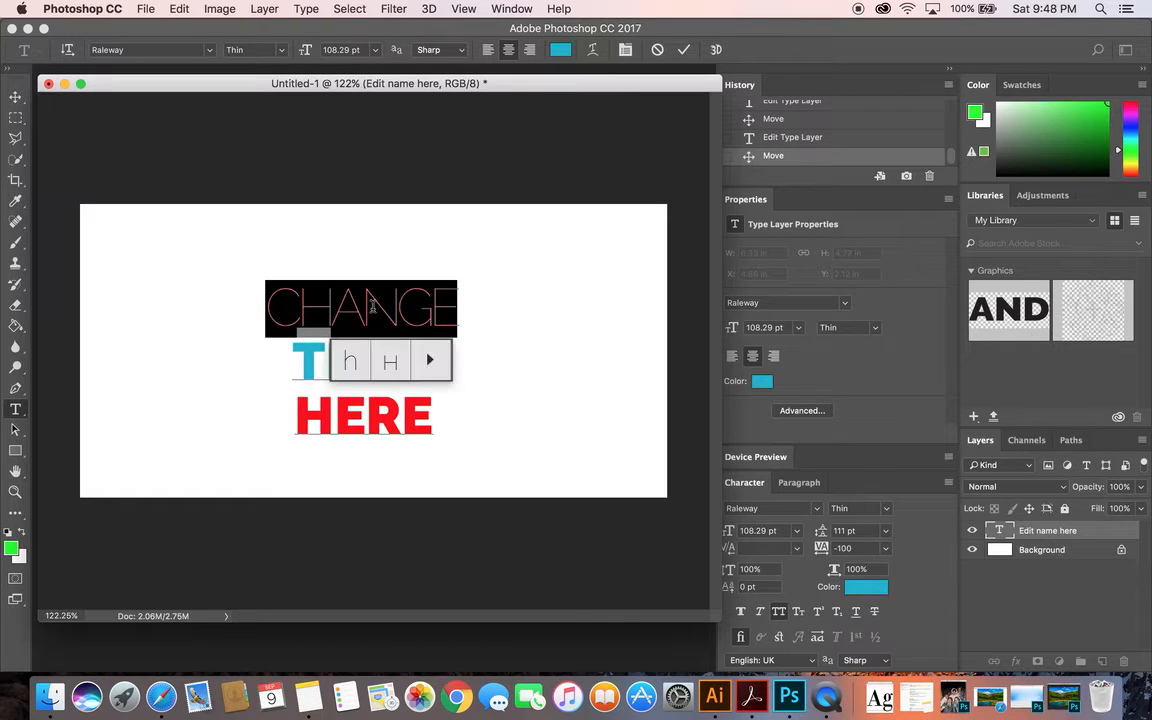
# Set the tracking of the selected word CHANGE to 200 and deselect it
pyautogui.click(884, 548)
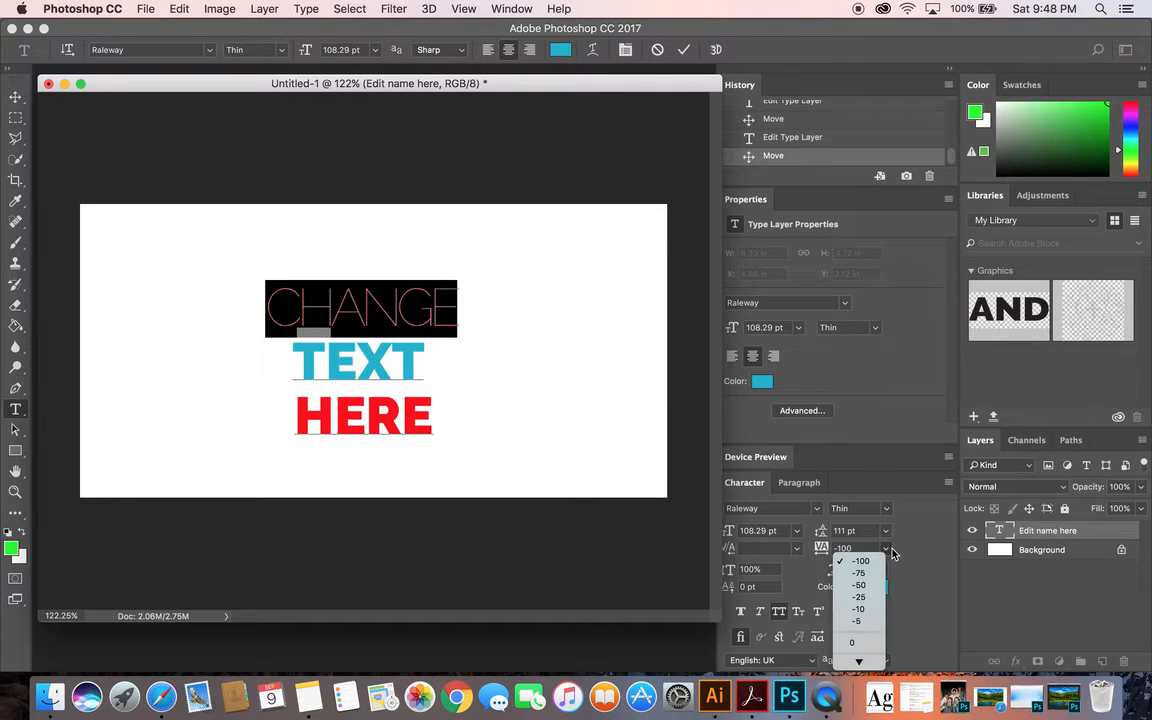
pyautogui.click(857, 662)
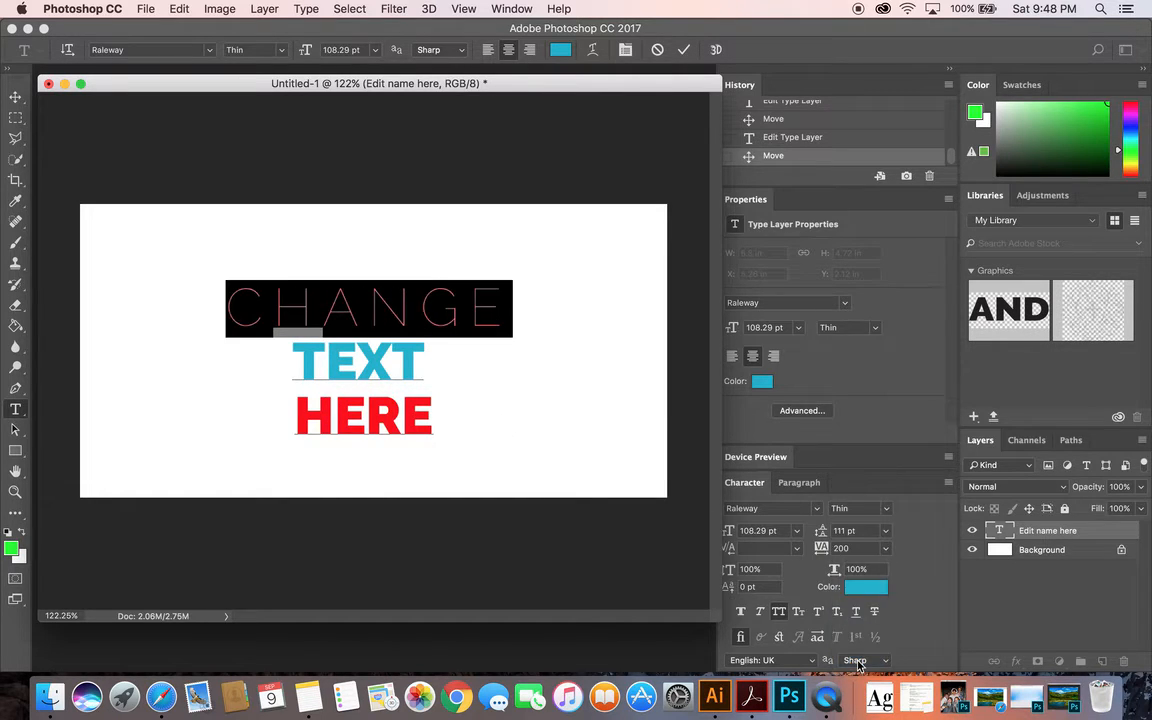
pyautogui.click(402, 321)
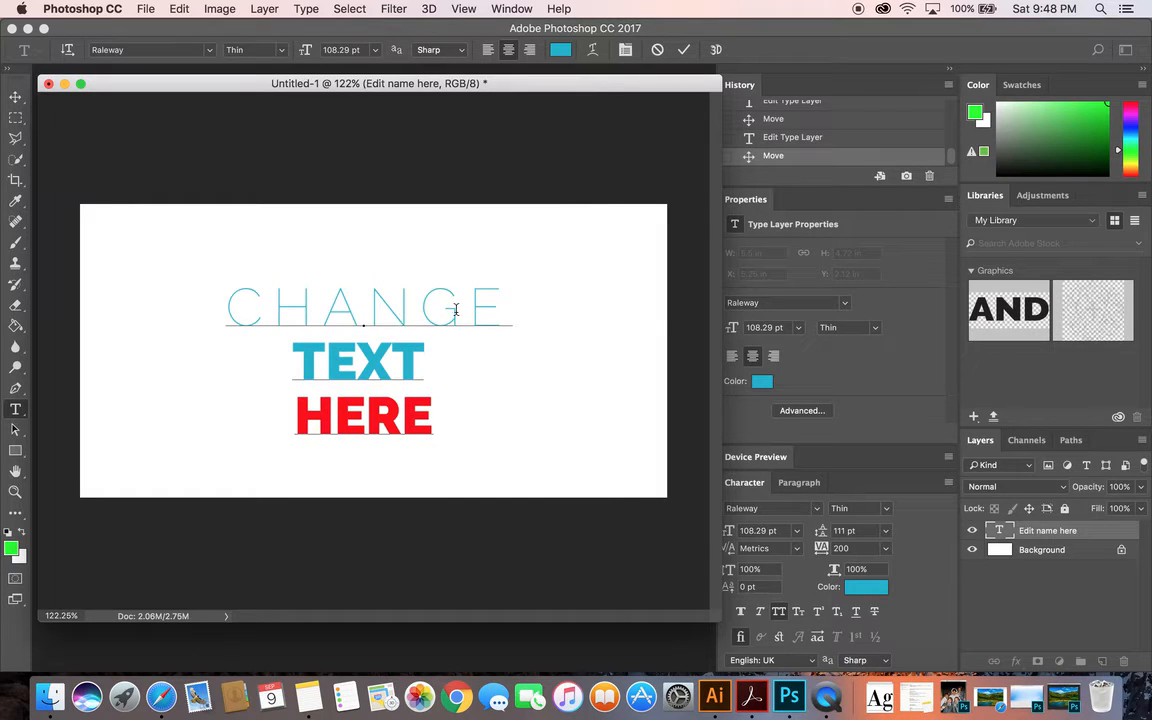
pyautogui.click(418, 305)
# Select only the word TEXT on the second line and set its tracking to 200
pyautogui.doubleClick(368, 363)
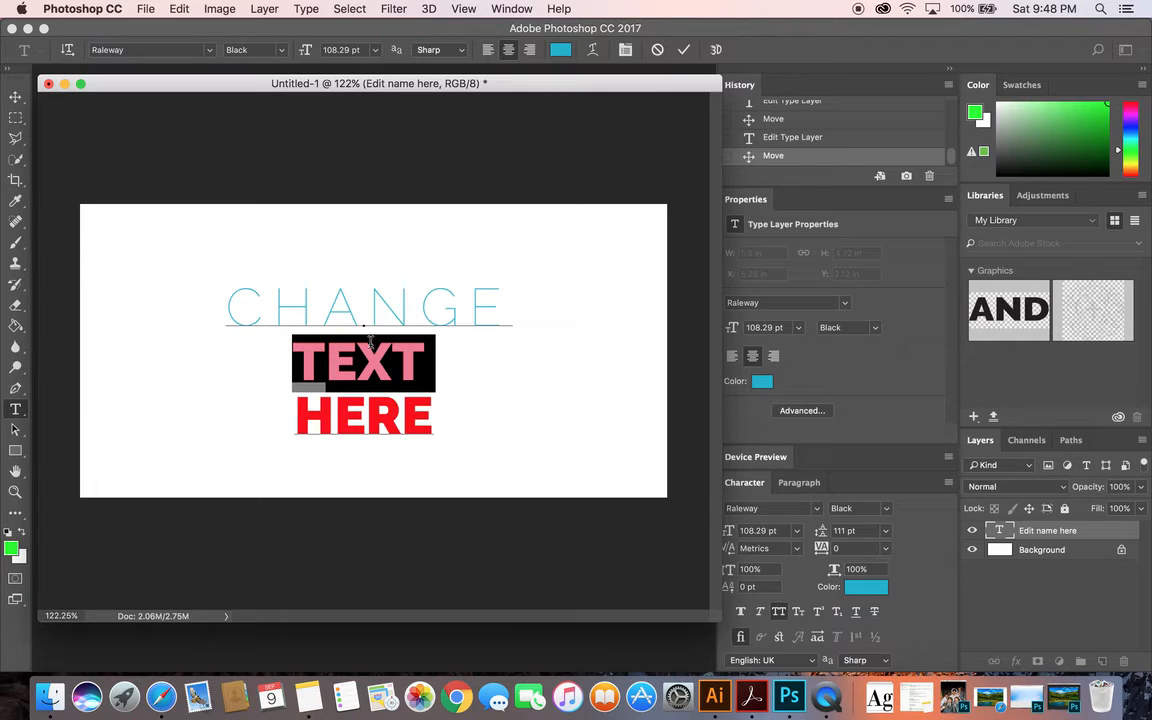
pyautogui.click(885, 548)
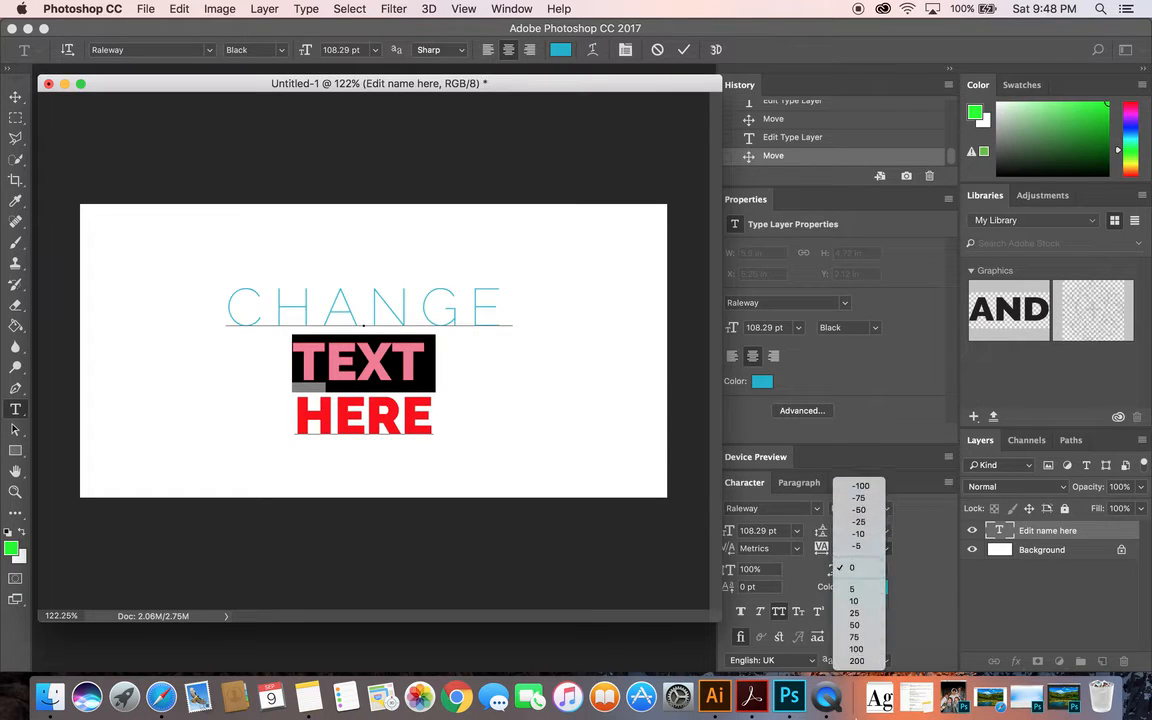
pyautogui.click(860, 661)
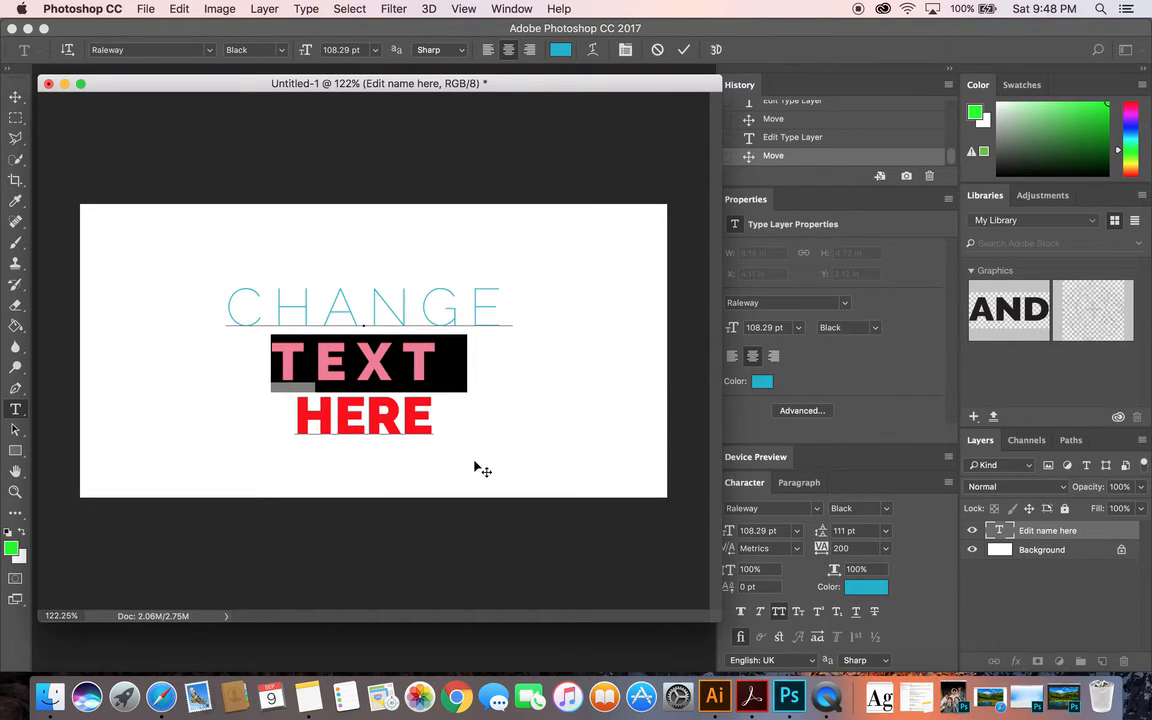
# Select only the word HERE, set its tracking to -100 and commit the text edit
pyautogui.click(390, 428)
pyautogui.doubleClick(390, 428)
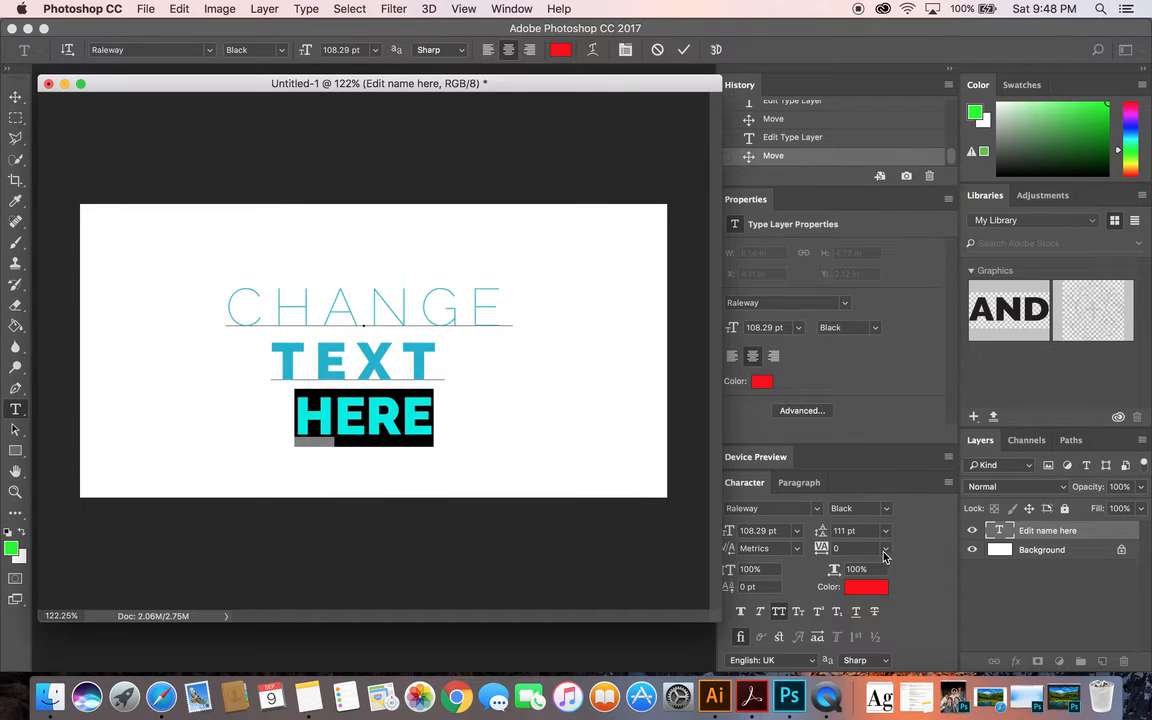
pyautogui.click(884, 551)
pyautogui.click(866, 562)
pyautogui.click(15, 97)
pyautogui.click(229, 162)
pyautogui.click(420, 303)
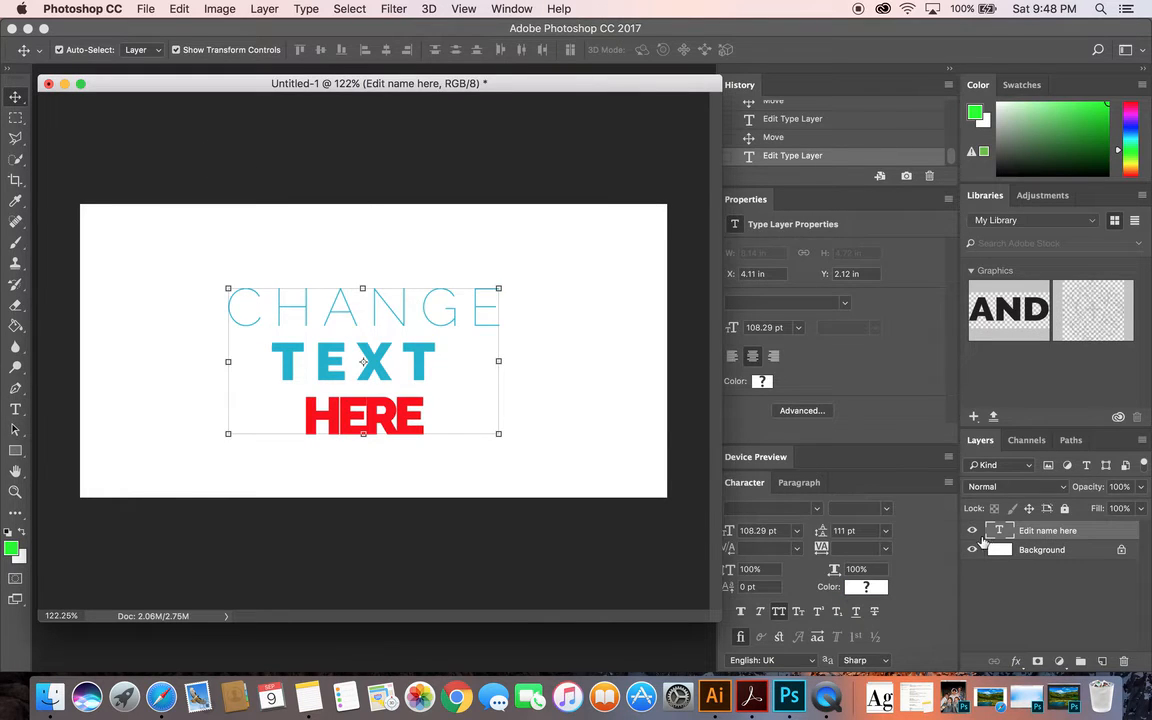
# Reopen the text layer, select only the word CHANGE, set its tracking to 800 and commit the edit
pyautogui.doubleClick(999, 532)
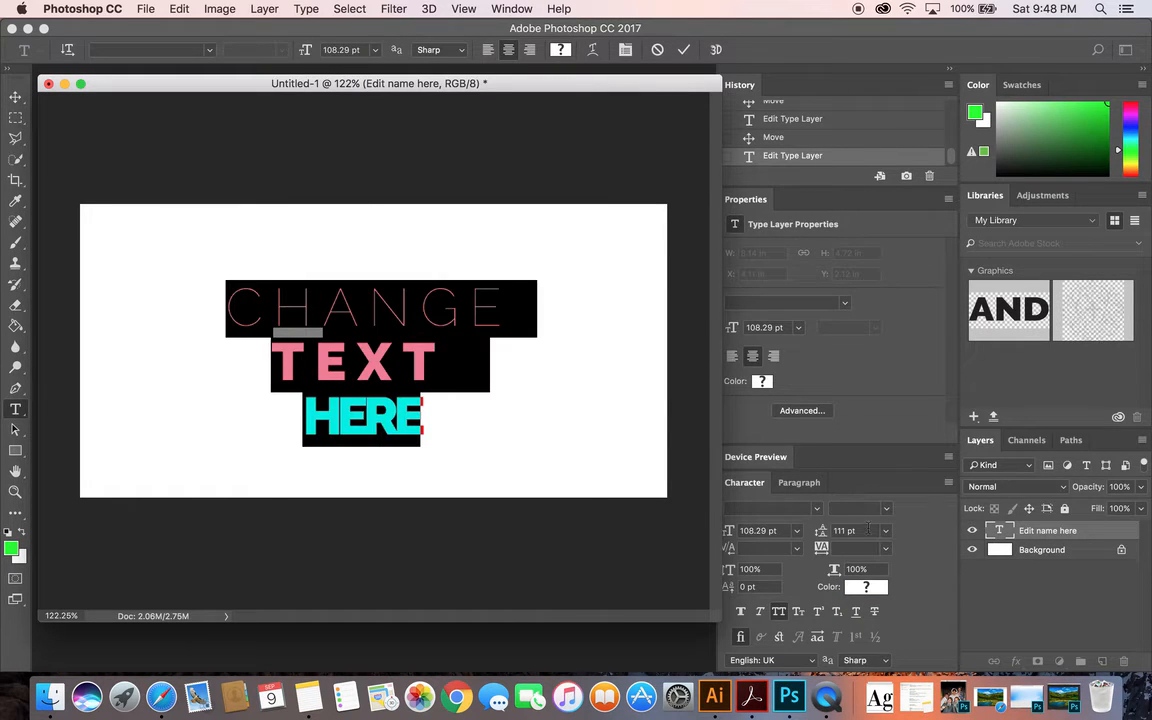
pyautogui.doubleClick(468, 306)
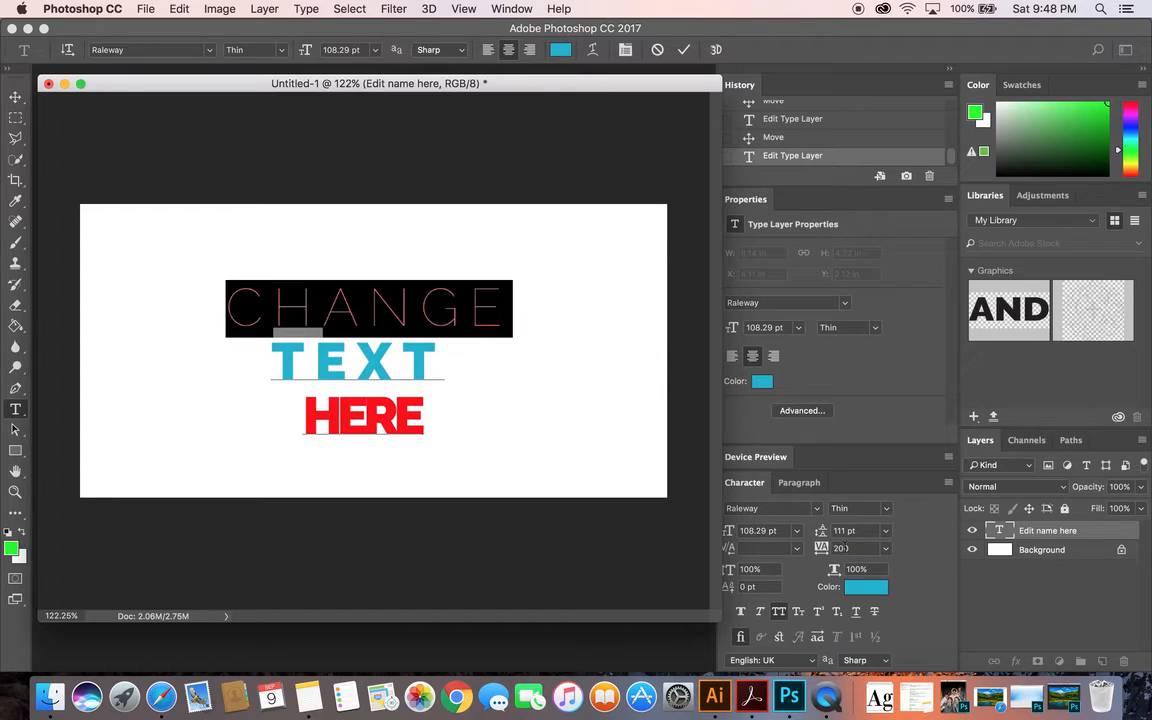
pyautogui.click(884, 549)
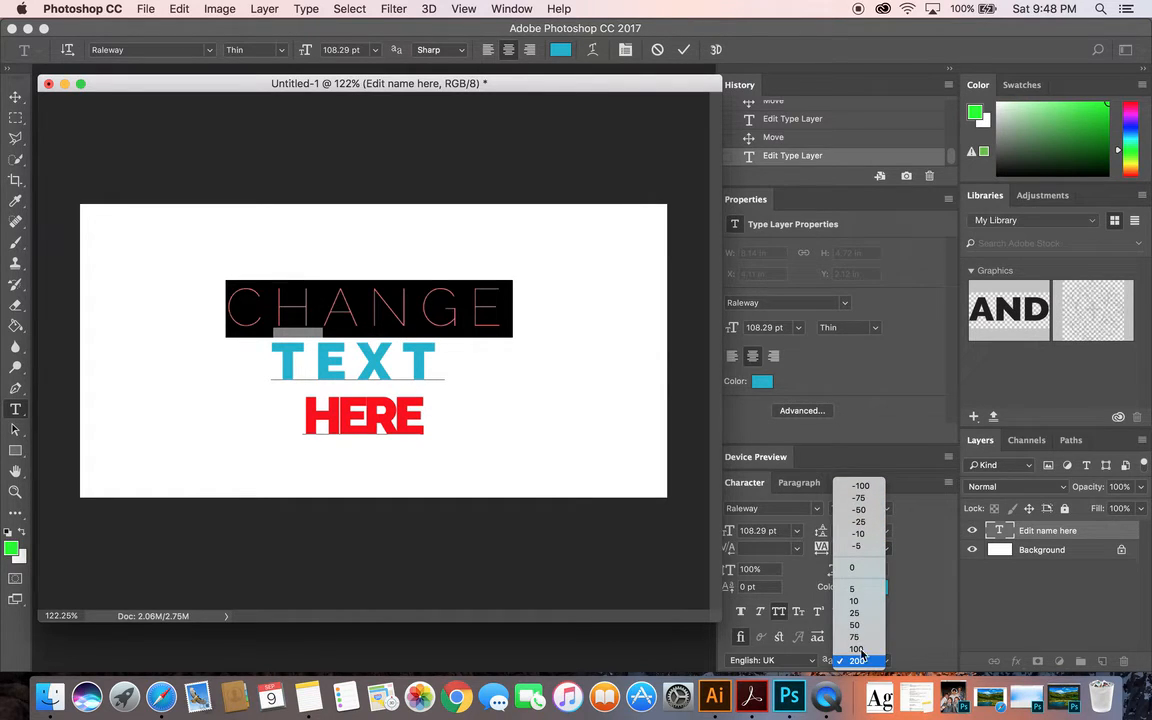
pyautogui.click(857, 661)
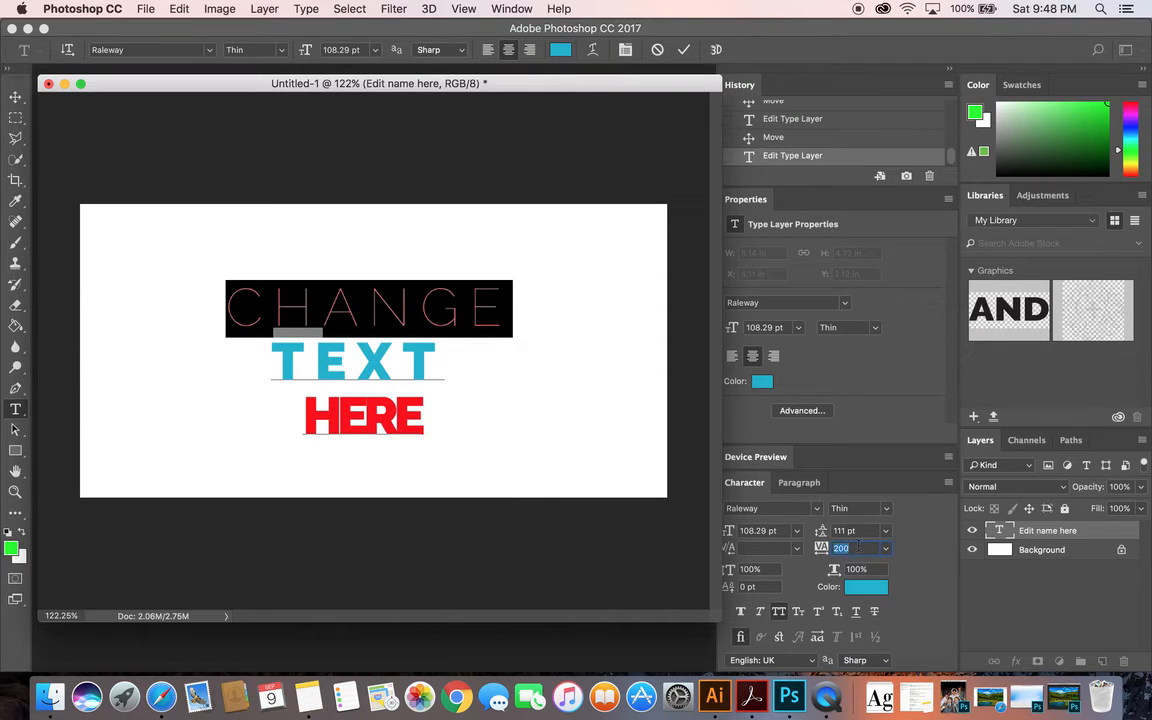
pyautogui.write('800')
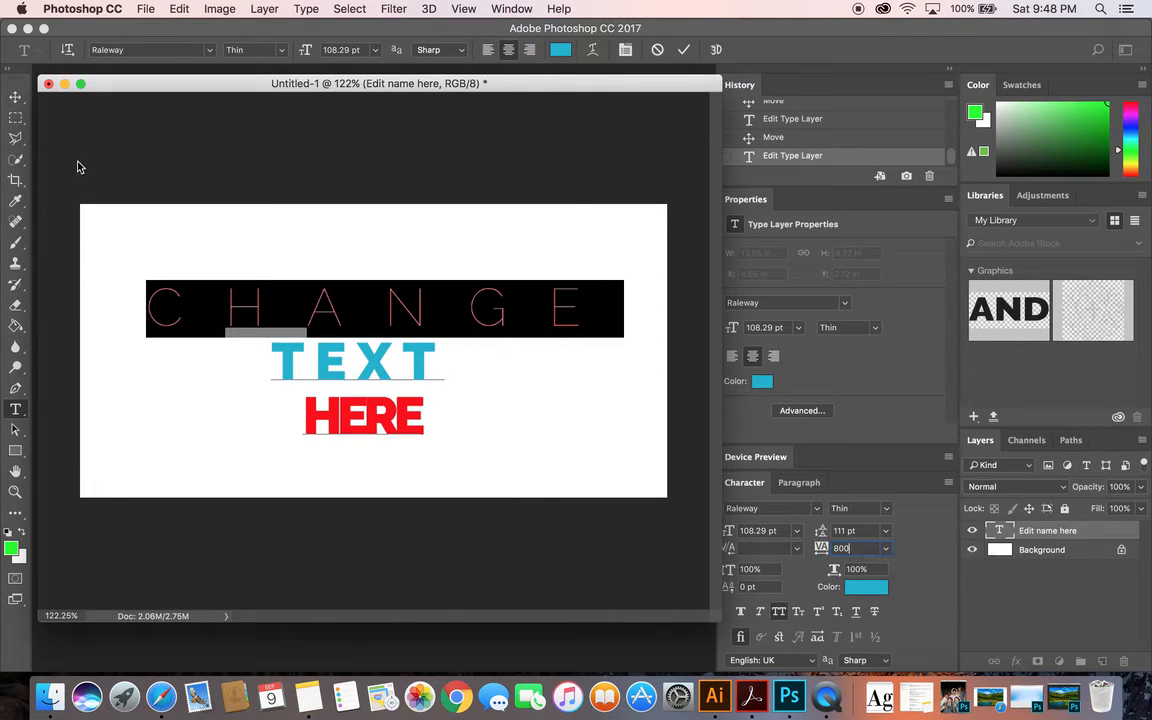
pyautogui.click(15, 96)
pyautogui.click(116, 147)
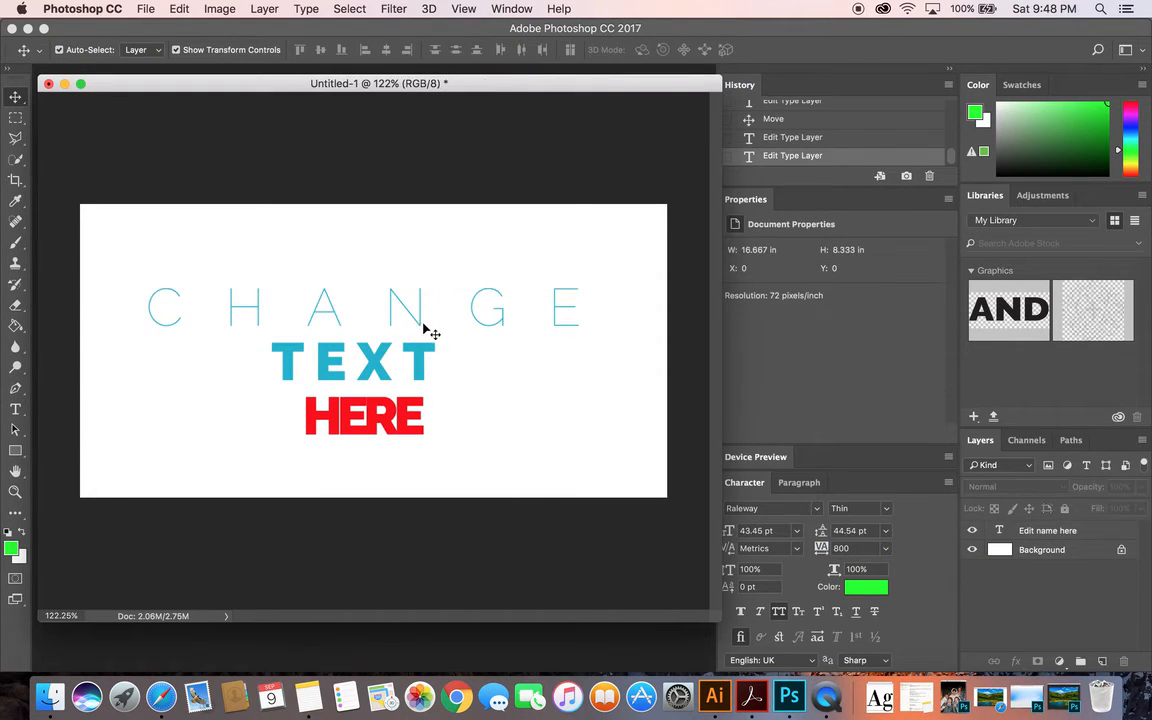
# Move the whole three-line text block lower on the canvas
pyautogui.moveTo(420, 318)
pyautogui.mouseDown()
pyautogui.moveTo(413, 312)
pyautogui.moveTo(418, 323)
pyautogui.mouseUp()
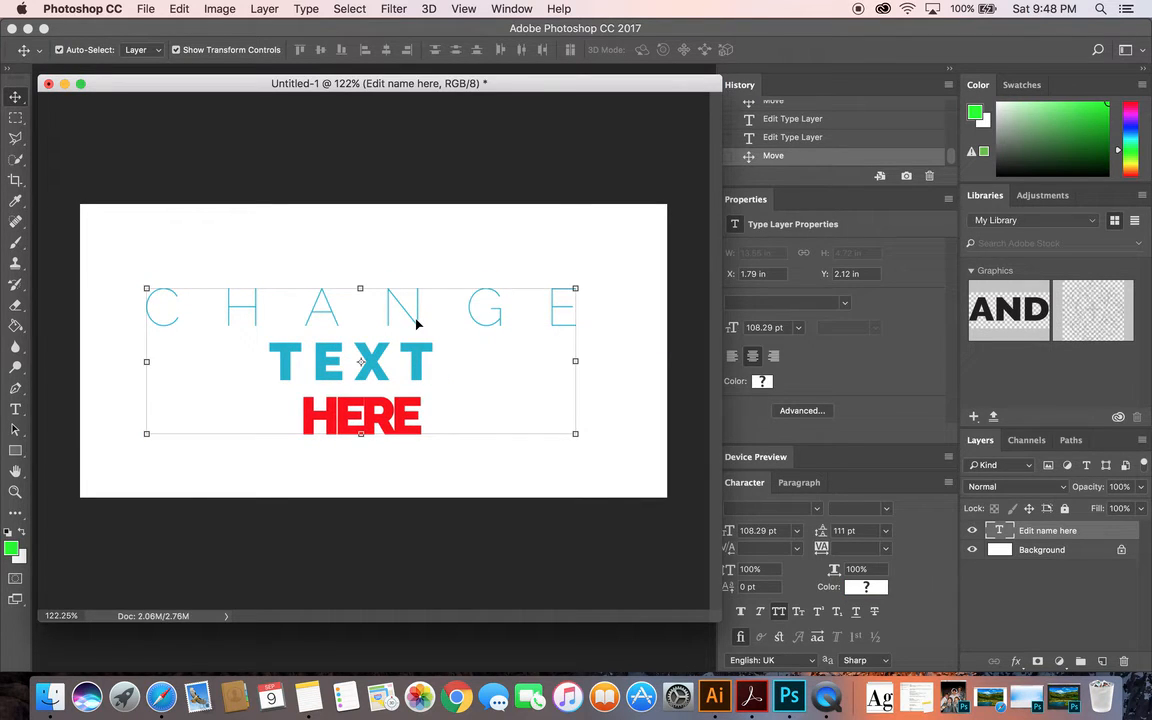
pyautogui.click(452, 232)
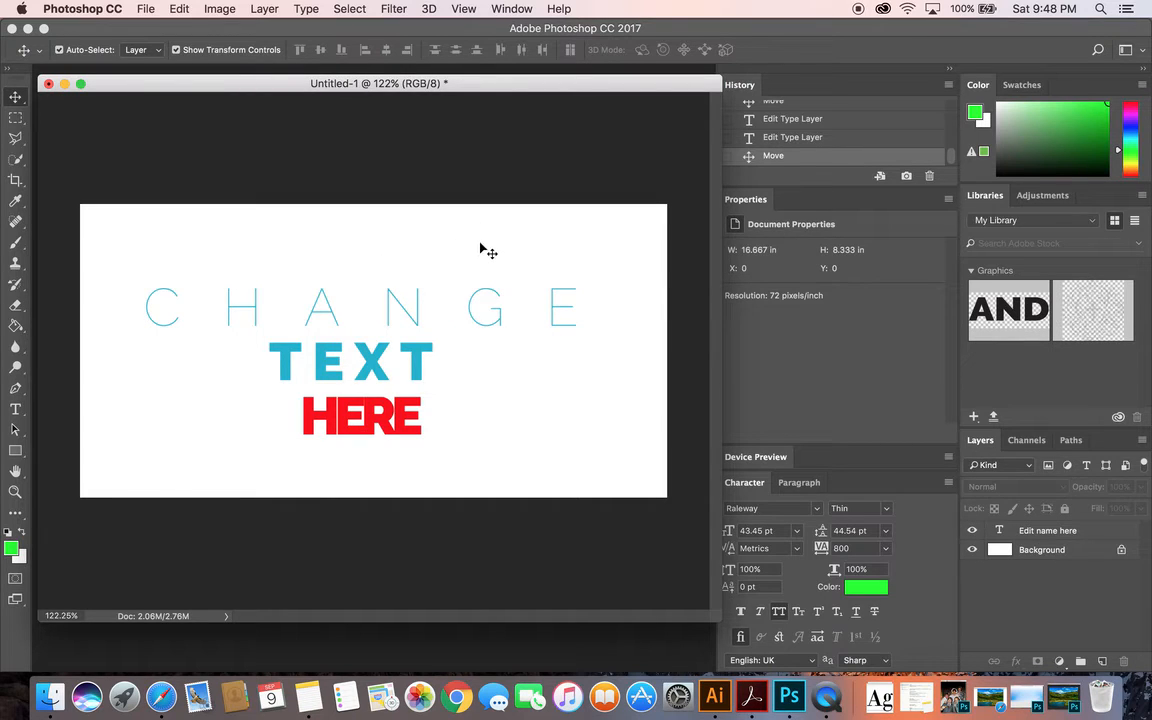
pyautogui.click(493, 315)
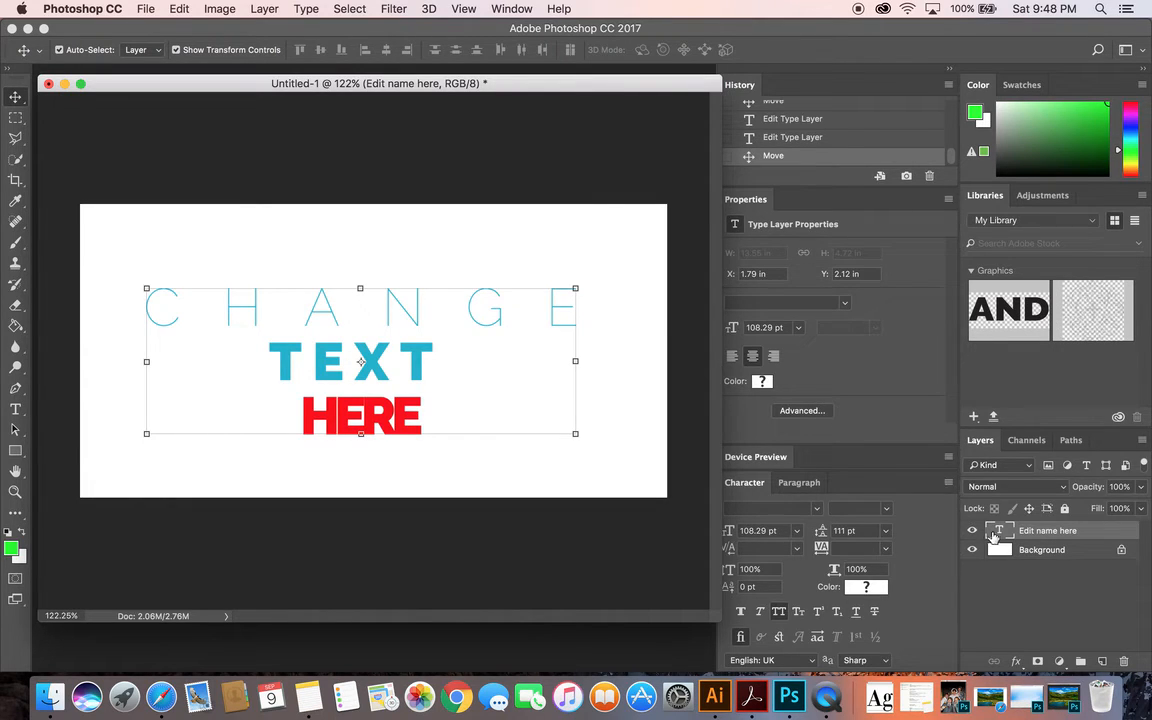
pyautogui.moveTo(573, 333); pyautogui.dragTo(552, 368)
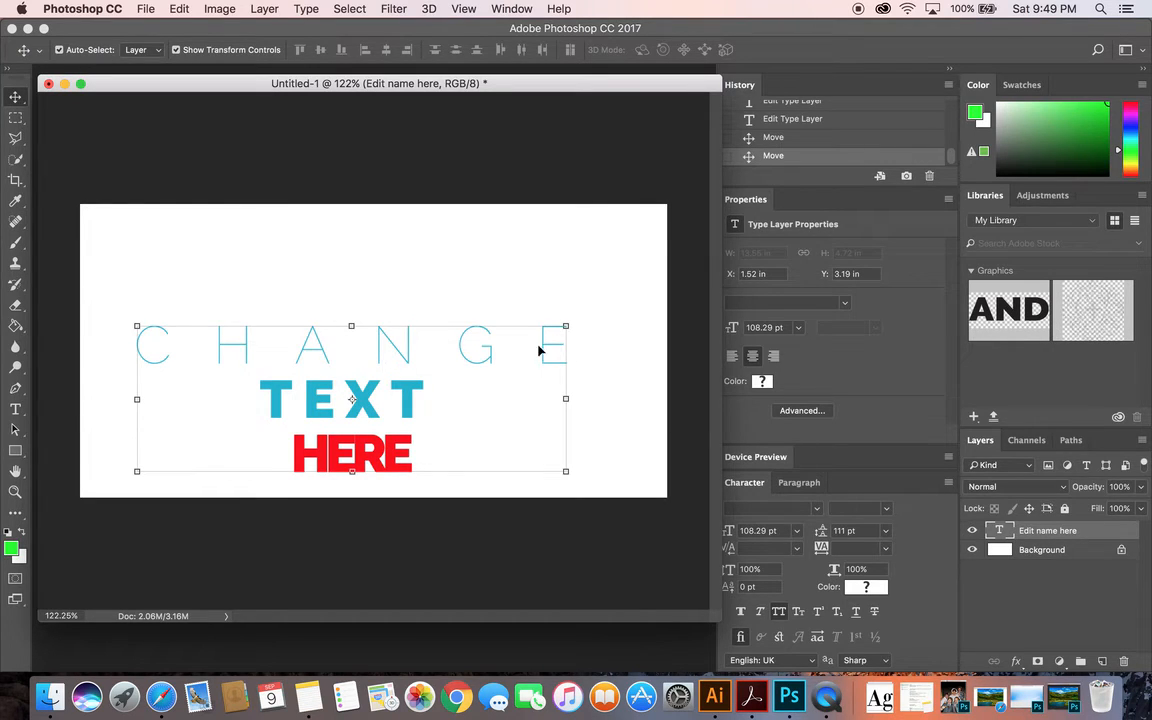
pyautogui.moveTo(329, 437)
pyautogui.mouseDown()
pyautogui.moveTo(300, 362)
pyautogui.moveTo(300, 420)
pyautogui.moveTo(318, 408)
pyautogui.moveTo(336, 443)
pyautogui.mouseUp()
# Delete the lines TEXT and HERE from the text layer and move the remaining word CHANGE to the upper part of the canvas
pyautogui.doubleClick(998, 531)
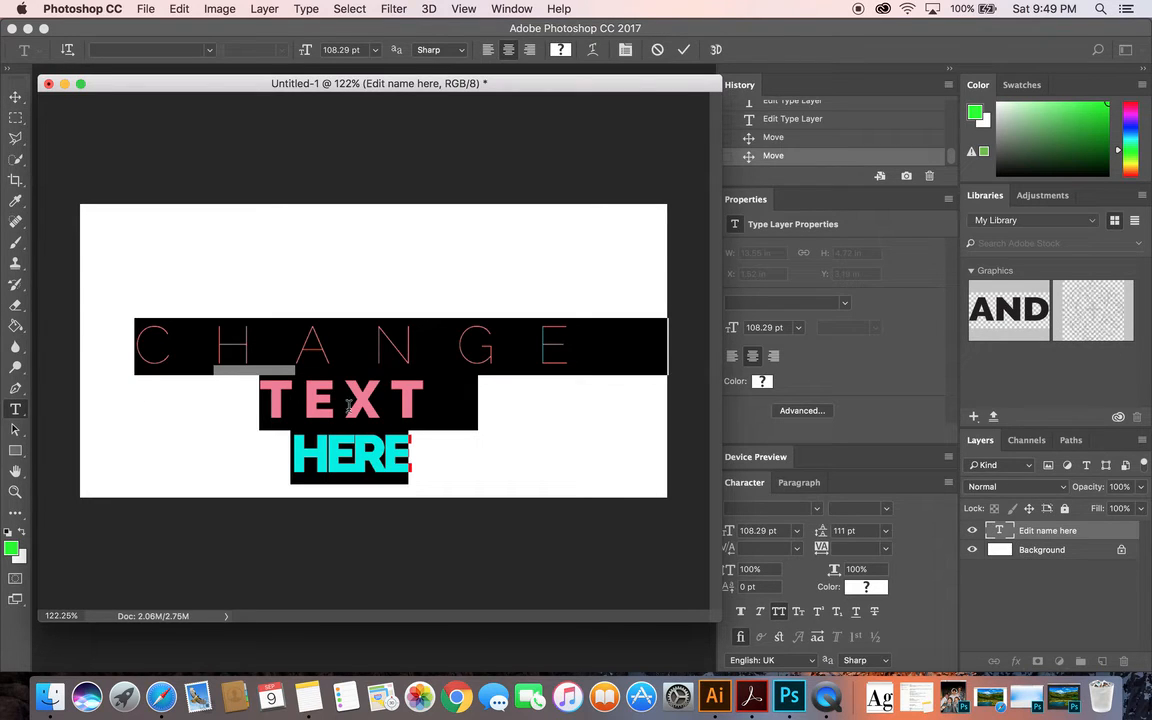
pyautogui.moveTo(410, 465); pyautogui.dragTo(251, 406)
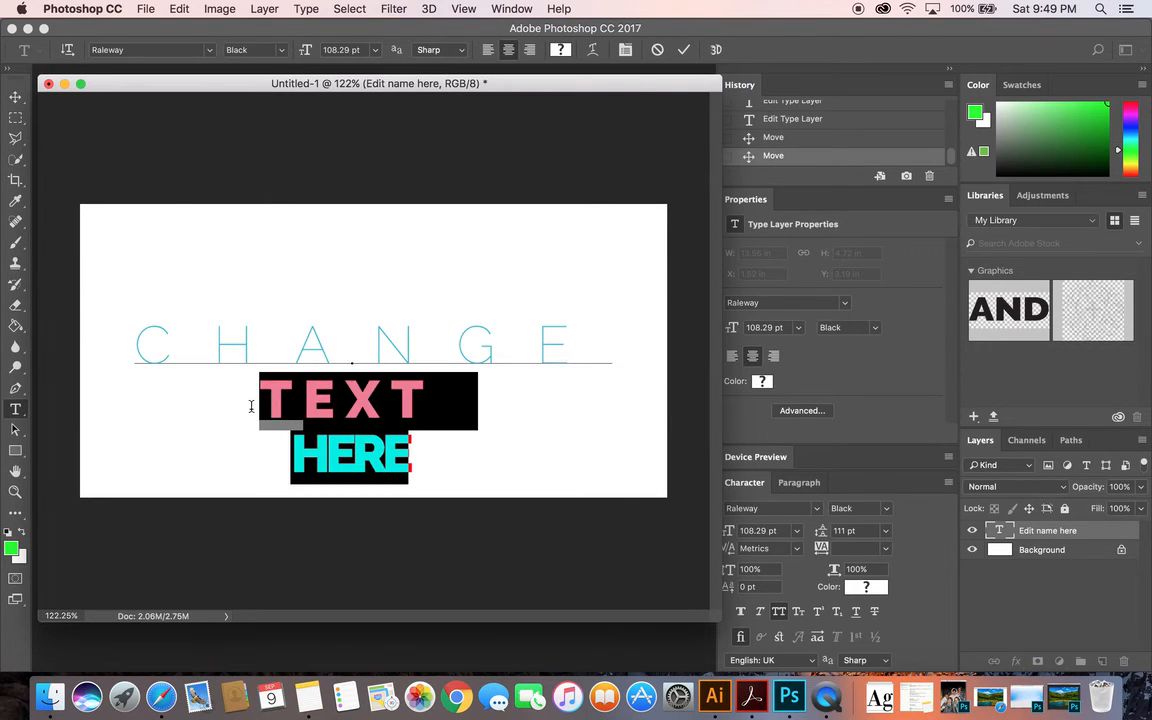
pyautogui.press('BackSpace')
pyautogui.press('BackSpace')
pyautogui.press('BackSpace')
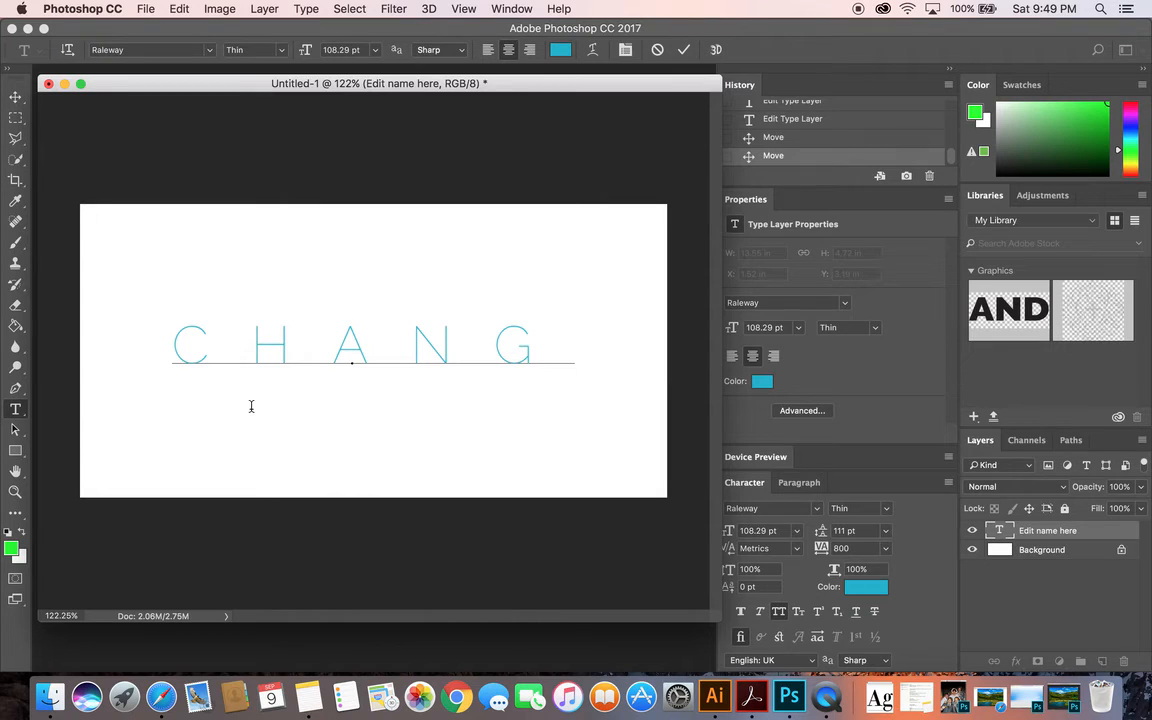
pyautogui.press('super+z')
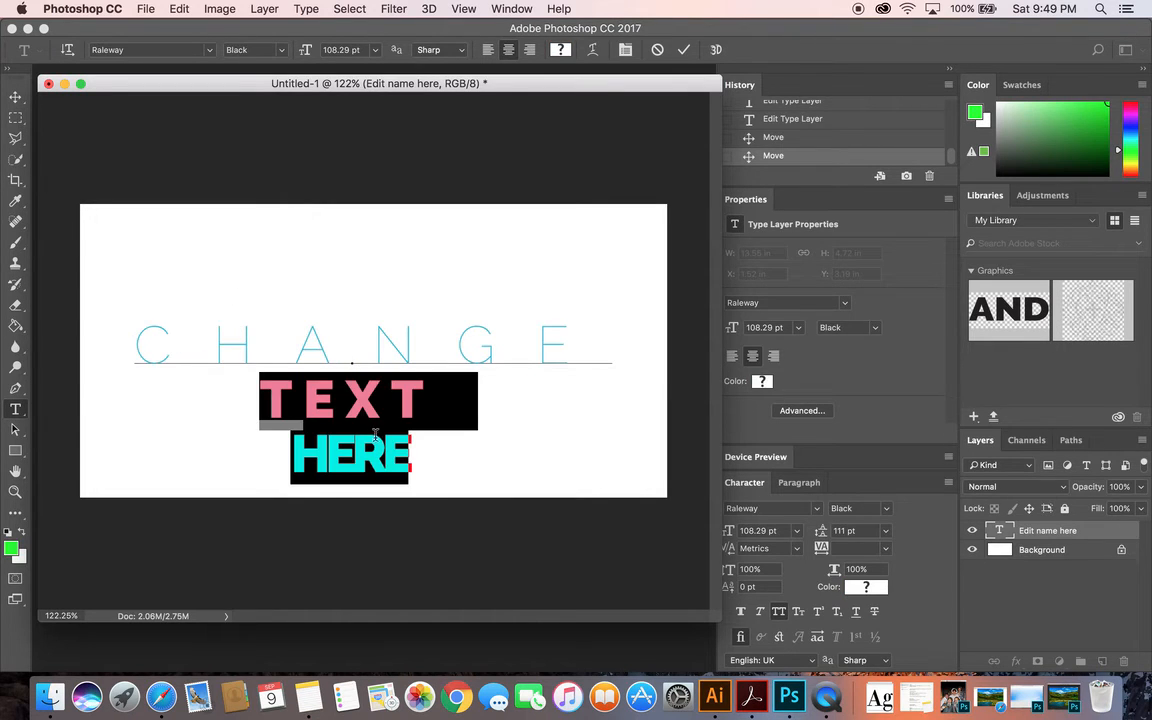
pyautogui.press('BackSpace')
pyautogui.click(15, 97)
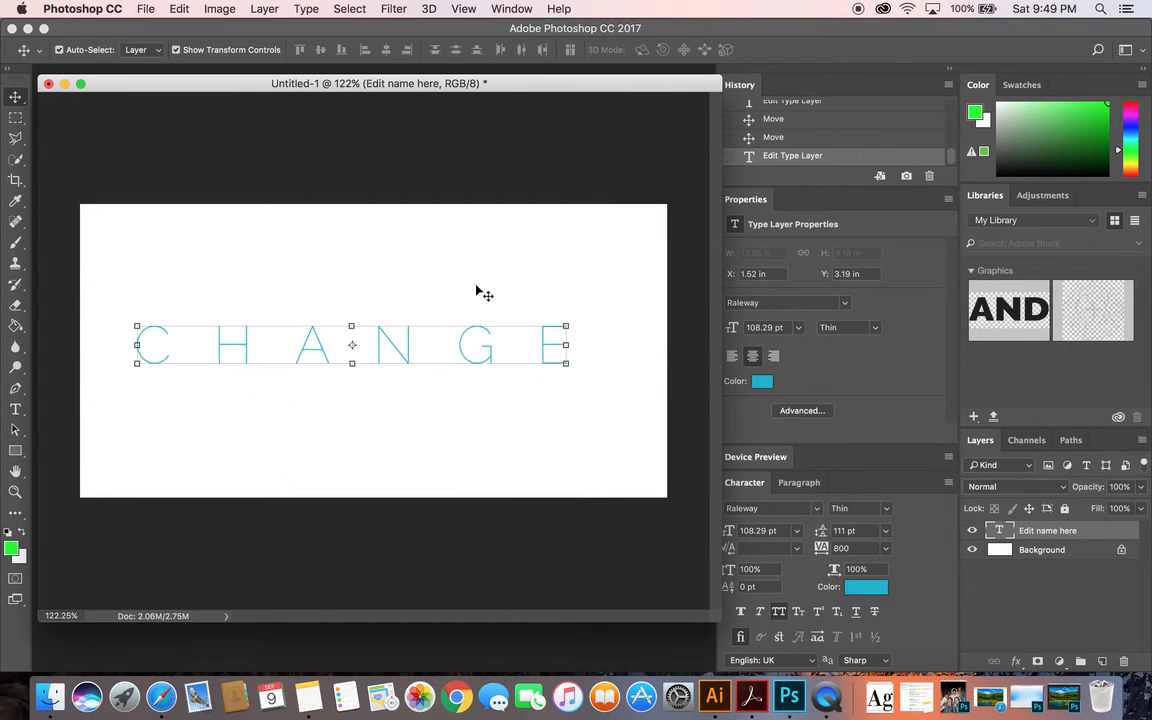
pyautogui.moveTo(471, 352); pyautogui.dragTo(473, 281)
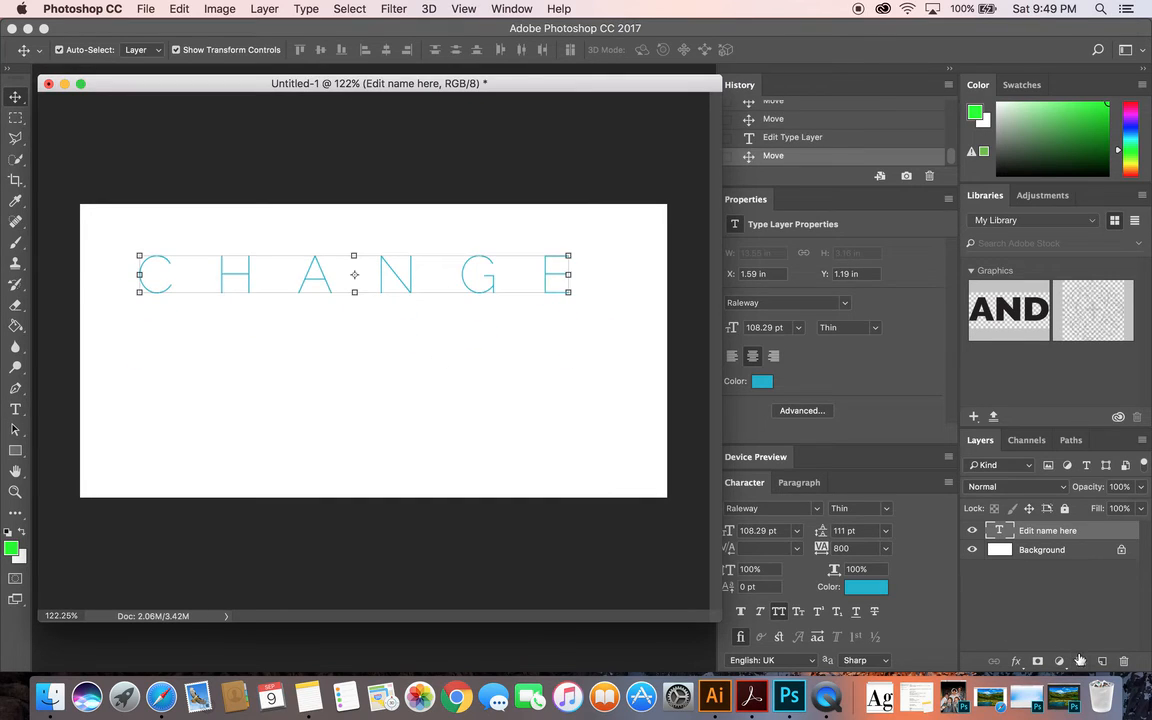
# Add a new layer above the text layer and name it Text box 2
pyautogui.click(1102, 663)
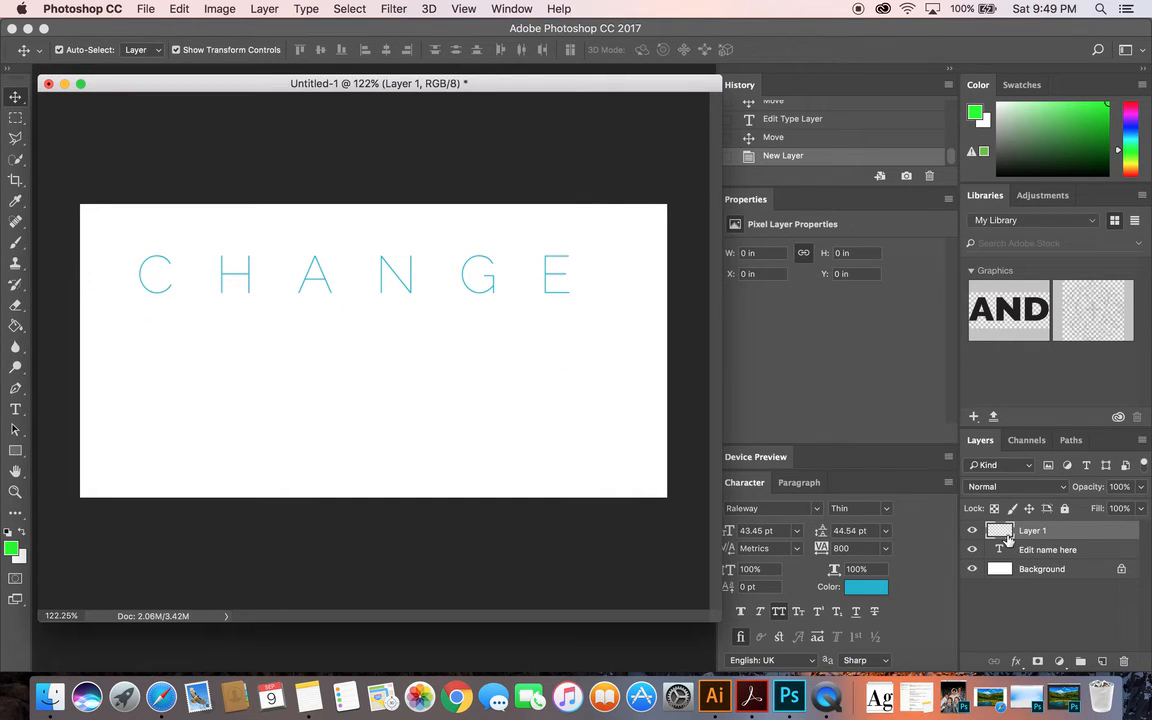
pyautogui.doubleClick(1030, 531)
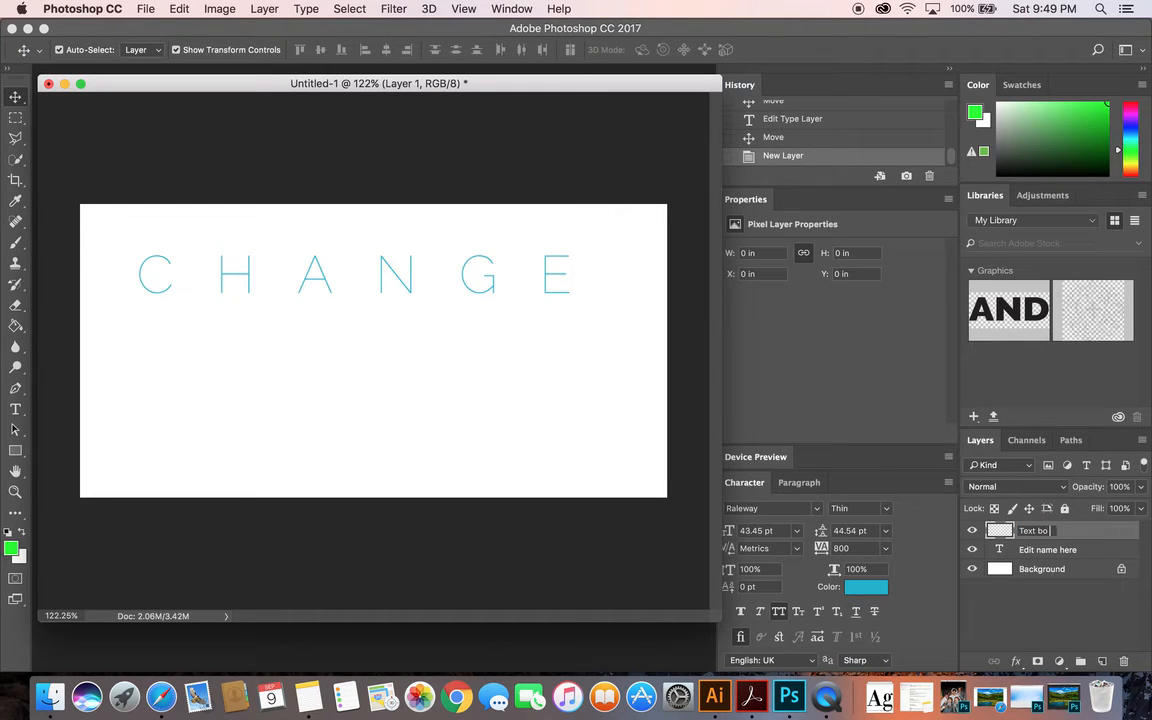
pyautogui.press('Return')
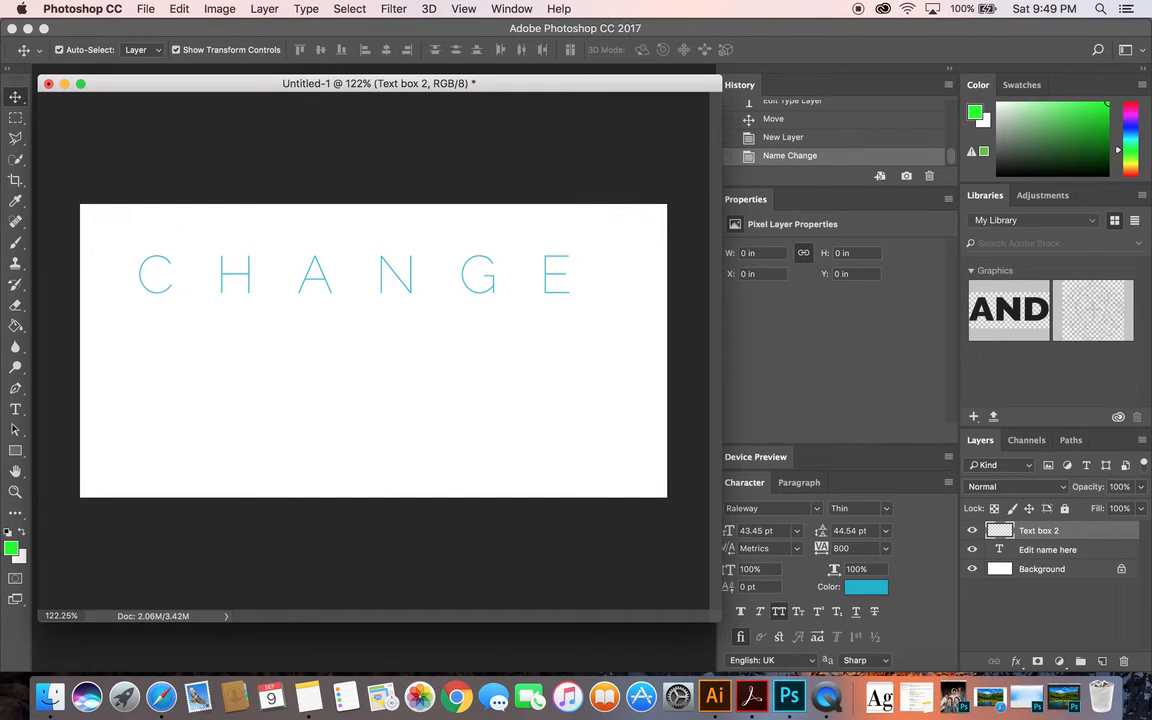
# Add the text SECOND LINE on the Text box 2 layer, position it below CHANGE and scale it to about 137%
pyautogui.click(15, 410)
pyautogui.click(210, 401)
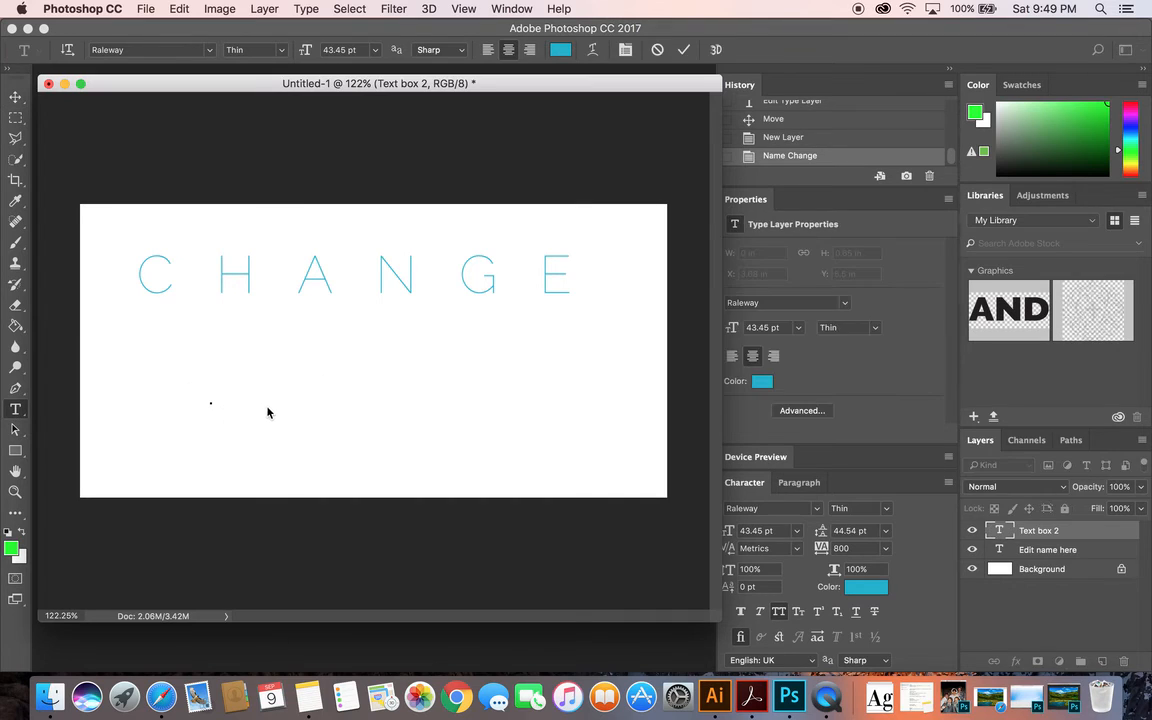
pyautogui.write('SECOND LINE')
pyautogui.click(15, 97)
pyautogui.moveTo(331, 397); pyautogui.dragTo(589, 389)
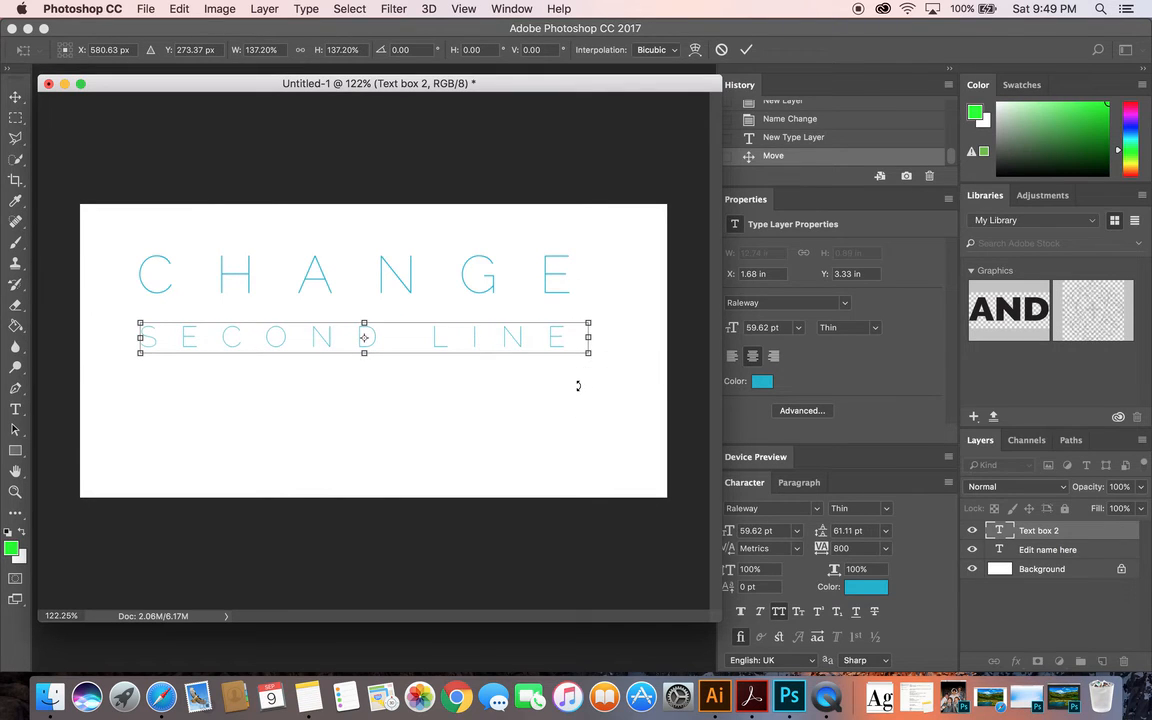
pyautogui.press('Return')
# Reposition the two text layers independently, placing CHANGE in the upper half and SECOND LINE near the canvas's lower edge
pyautogui.moveTo(337, 224); pyautogui.dragTo(444, 262)
pyautogui.click(494, 256)
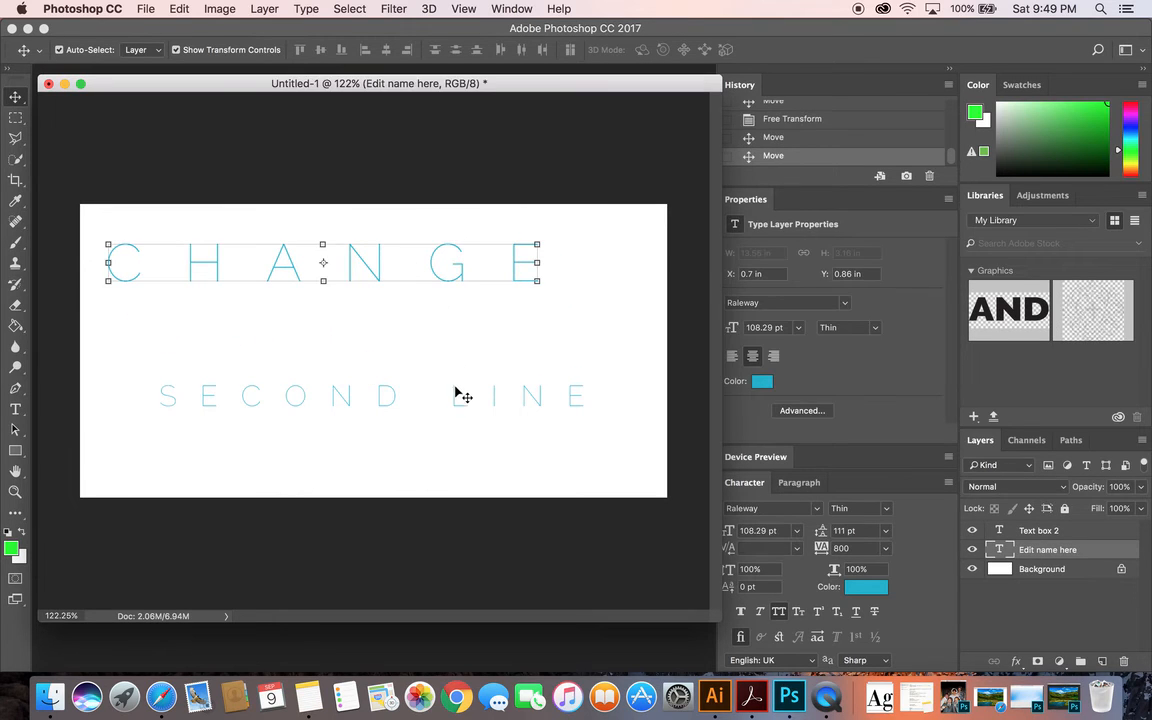
pyautogui.moveTo(460, 396); pyautogui.dragTo(491, 457)
pyautogui.moveTo(457, 280)
pyautogui.mouseDown()
pyautogui.moveTo(380, 216)
pyautogui.moveTo(465, 283)
pyautogui.moveTo(452, 267)
pyautogui.moveTo(454, 280)
pyautogui.mouseUp()
pyautogui.moveTo(535, 456); pyautogui.dragTo(466, 417)
pyautogui.moveTo(378, 263); pyautogui.dragTo(434, 302)
pyautogui.moveTo(430, 428); pyautogui.dragTo(491, 455)
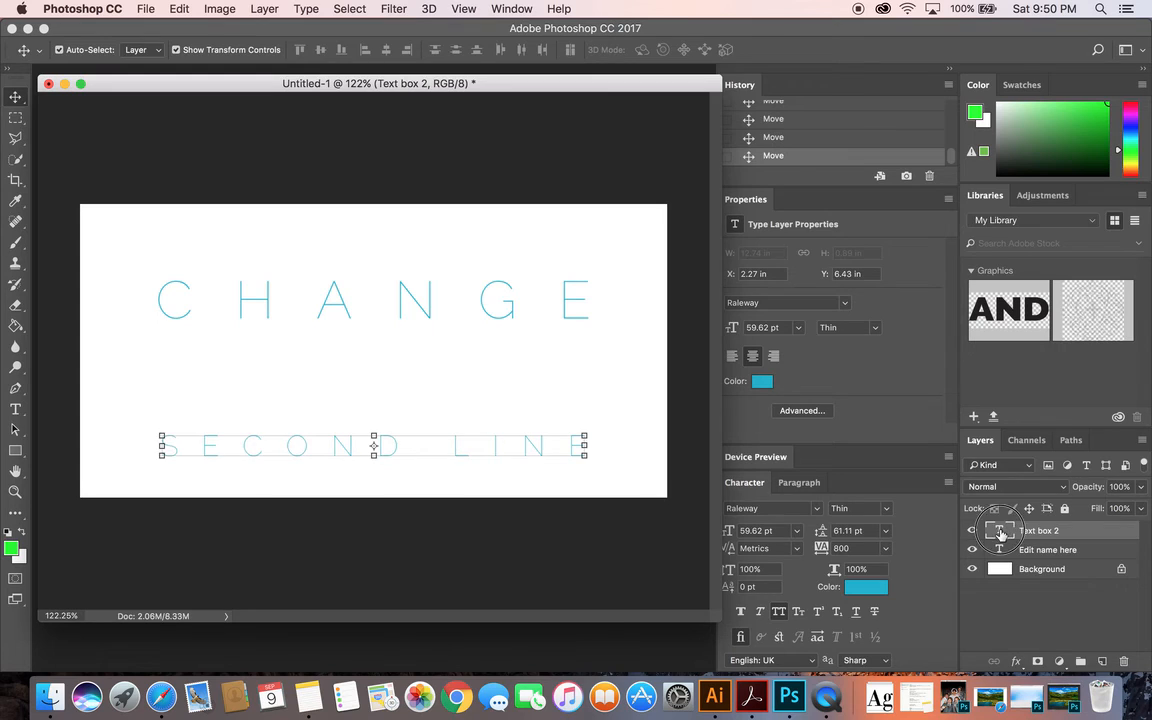
pyautogui.doubleClick(1000, 532)
pyautogui.write('www.websi')
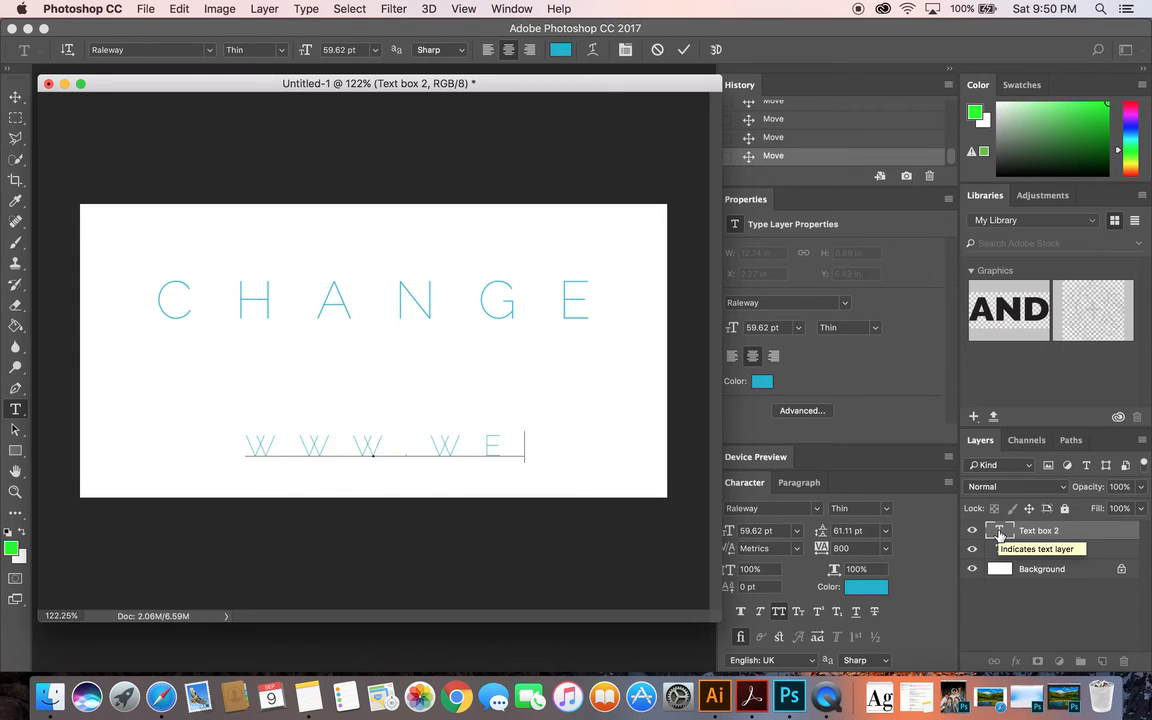
pyautogui.write('te.com')
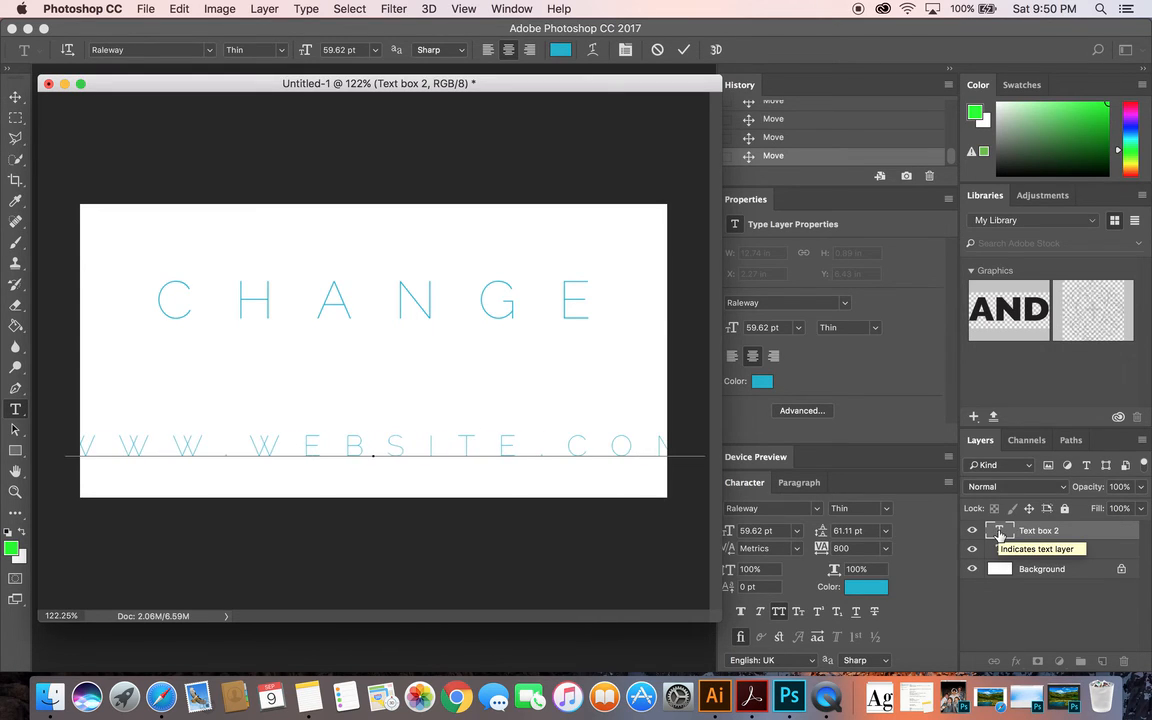
pyautogui.click(14, 99)
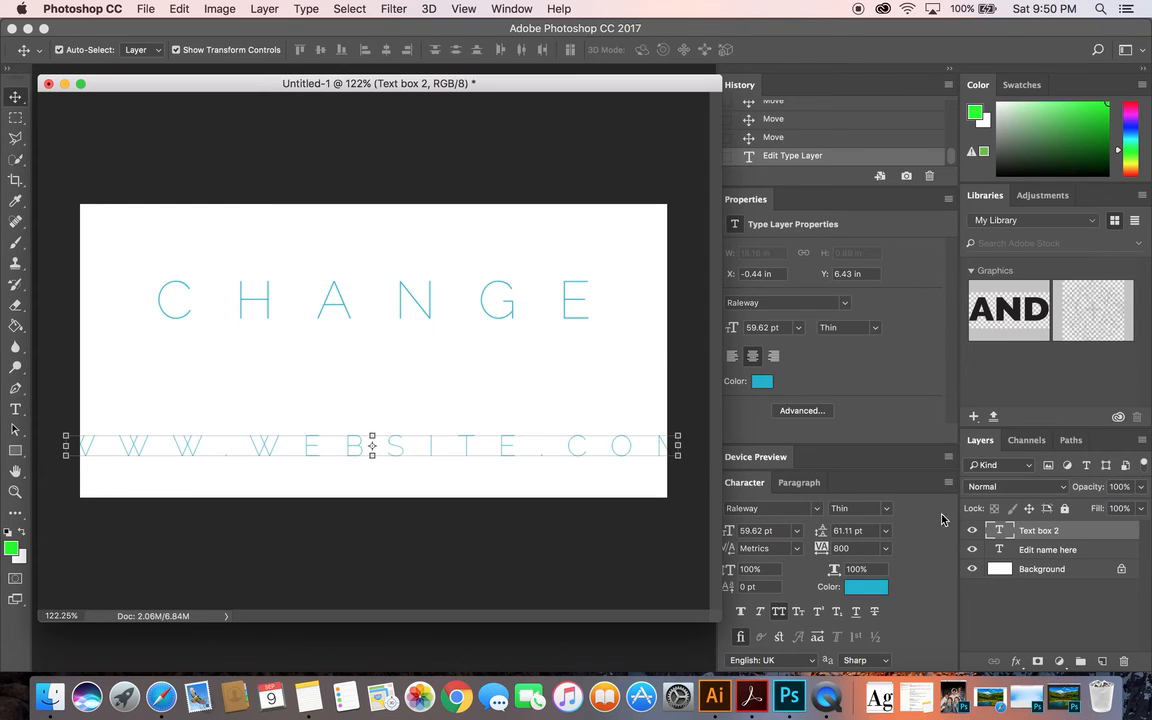
# Select the whole website line, set its tracking to 0 and its font weight to Black
pyautogui.doubleClick(1001, 533)
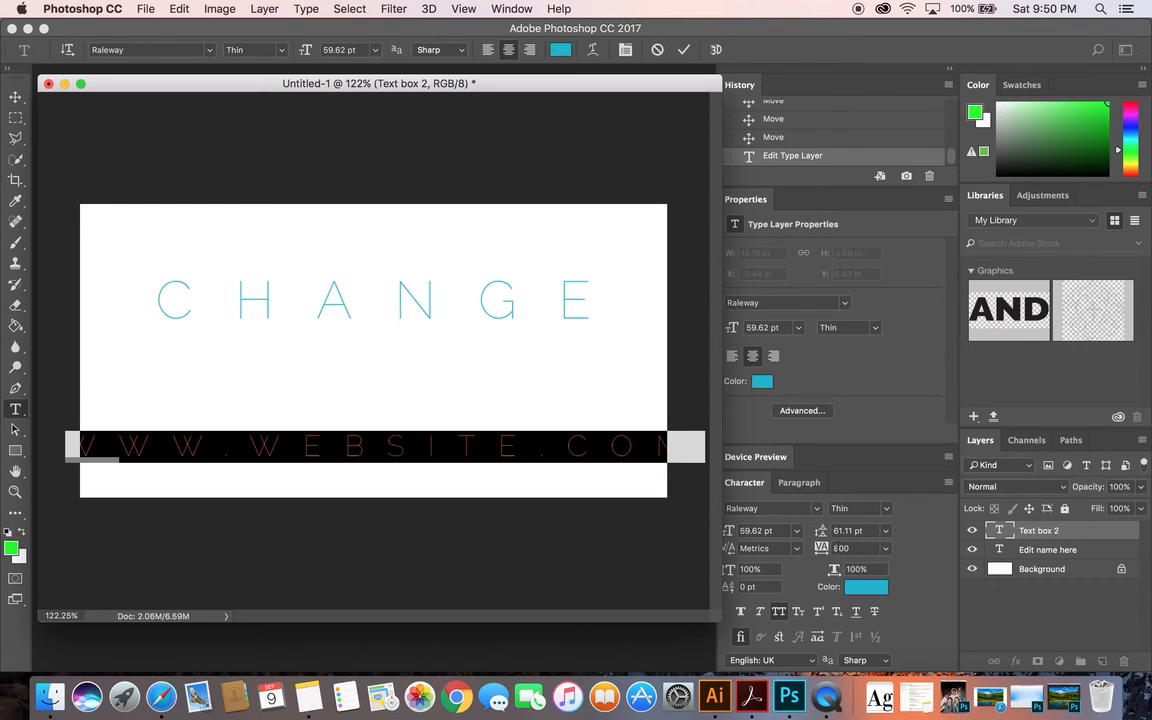
pyautogui.click(884, 549)
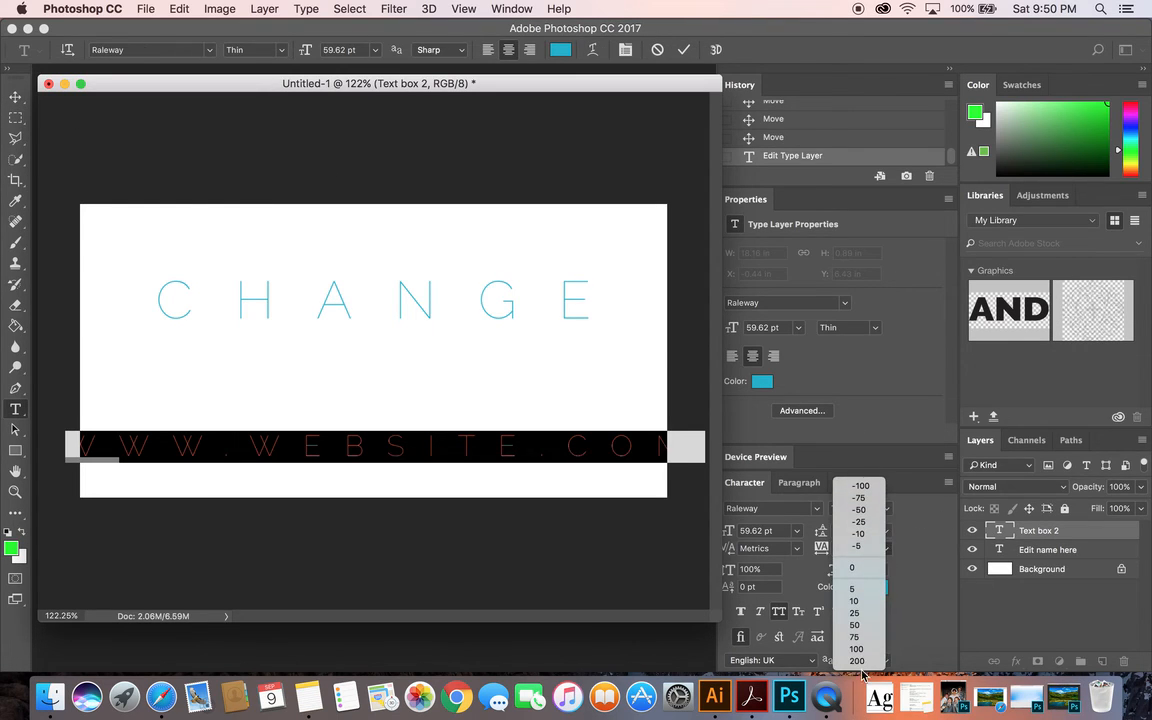
pyautogui.click(860, 568)
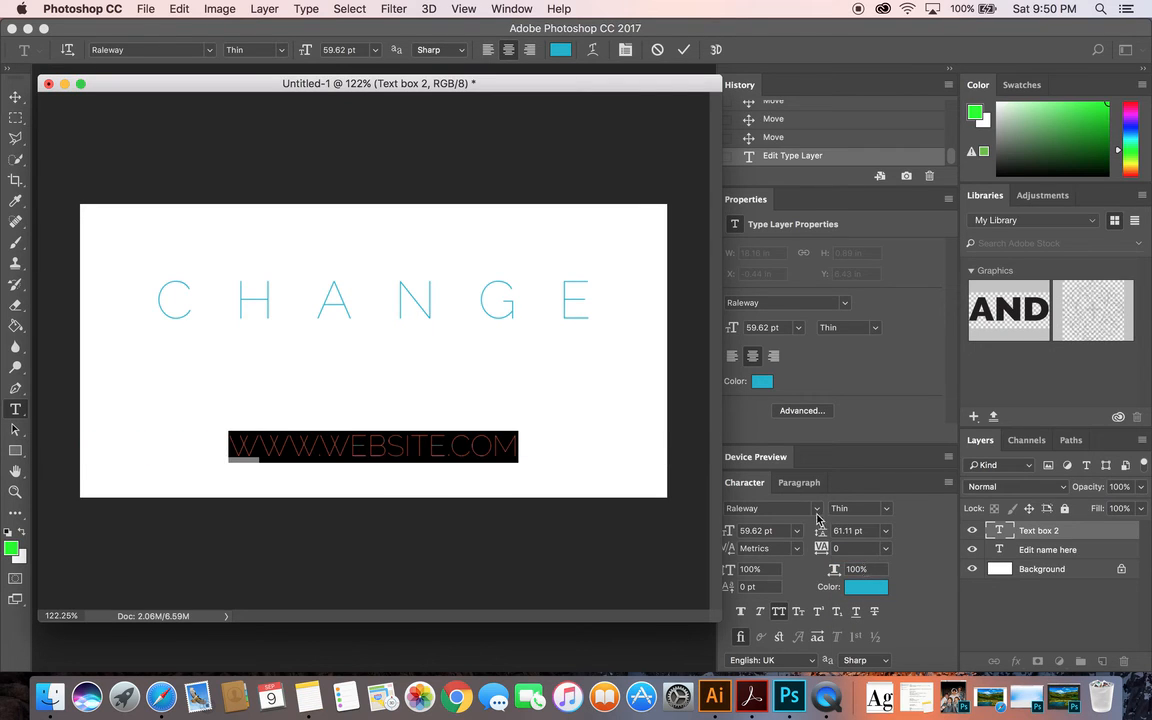
pyautogui.click(262, 51)
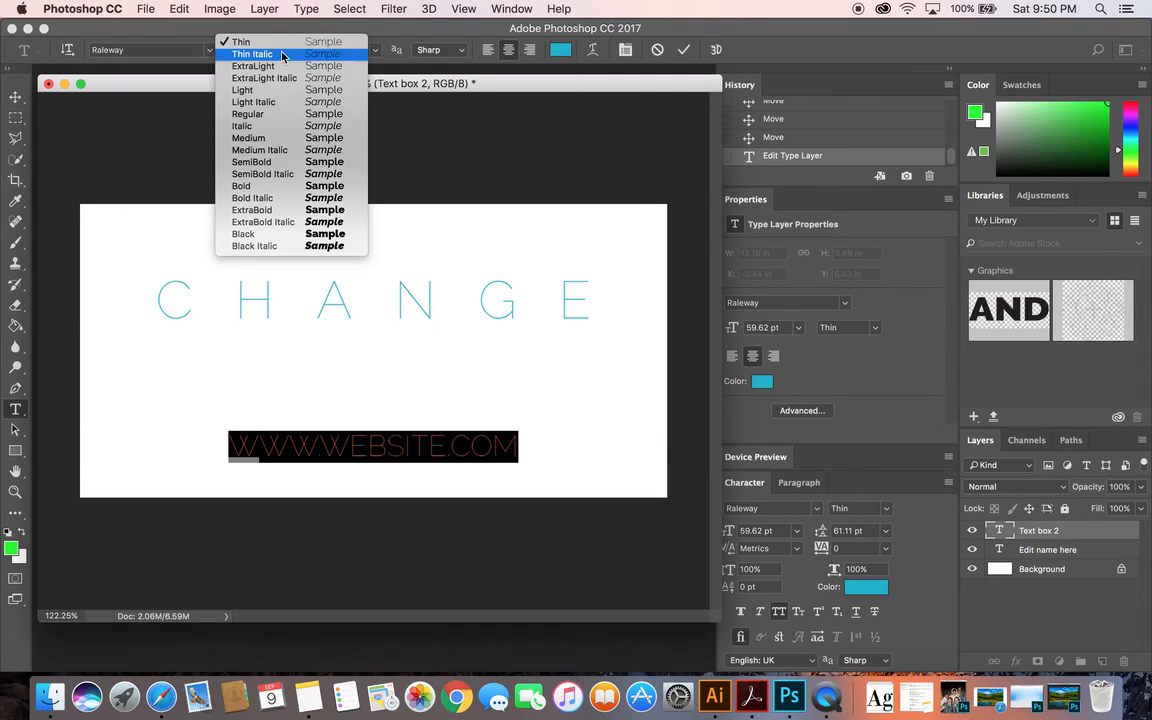
pyautogui.click(281, 233)
# Change the website line's text color to red and commit the edit
pyautogui.click(560, 50)
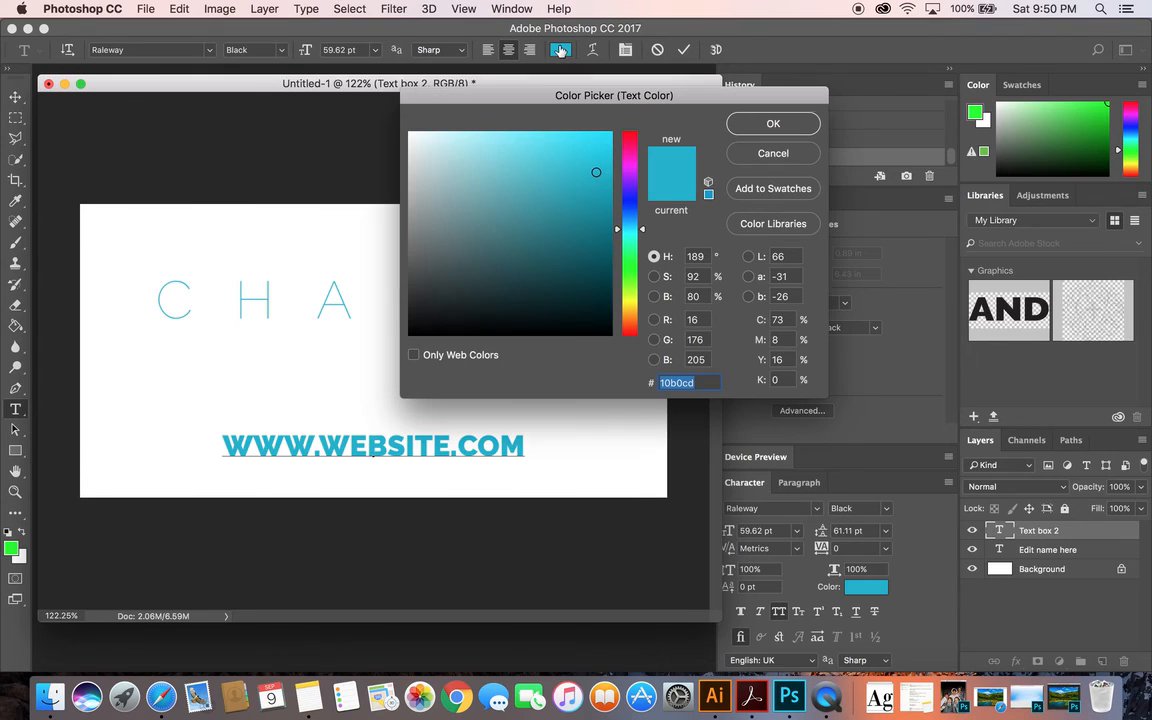
pyautogui.moveTo(631, 162)
pyautogui.mouseDown()
pyautogui.moveTo(630, 124)
pyautogui.moveTo(613, 124)
pyautogui.moveTo(626, 110)
pyautogui.mouseUp()
pyautogui.click(774, 124)
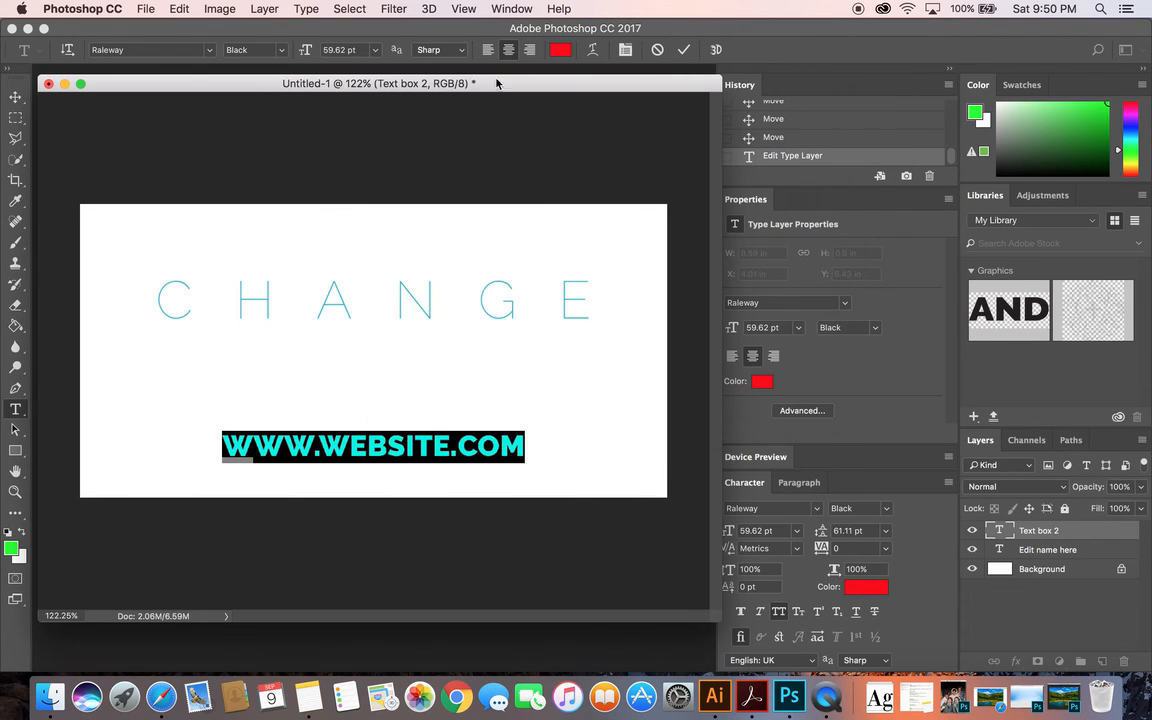
pyautogui.click(15, 97)
# Scale the CHANGE text up to about 119%, center it above the website line and apply the transformation
pyautogui.moveTo(394, 302); pyautogui.dragTo(396, 330)
pyautogui.moveTo(588, 312); pyautogui.dragTo(711, 254)
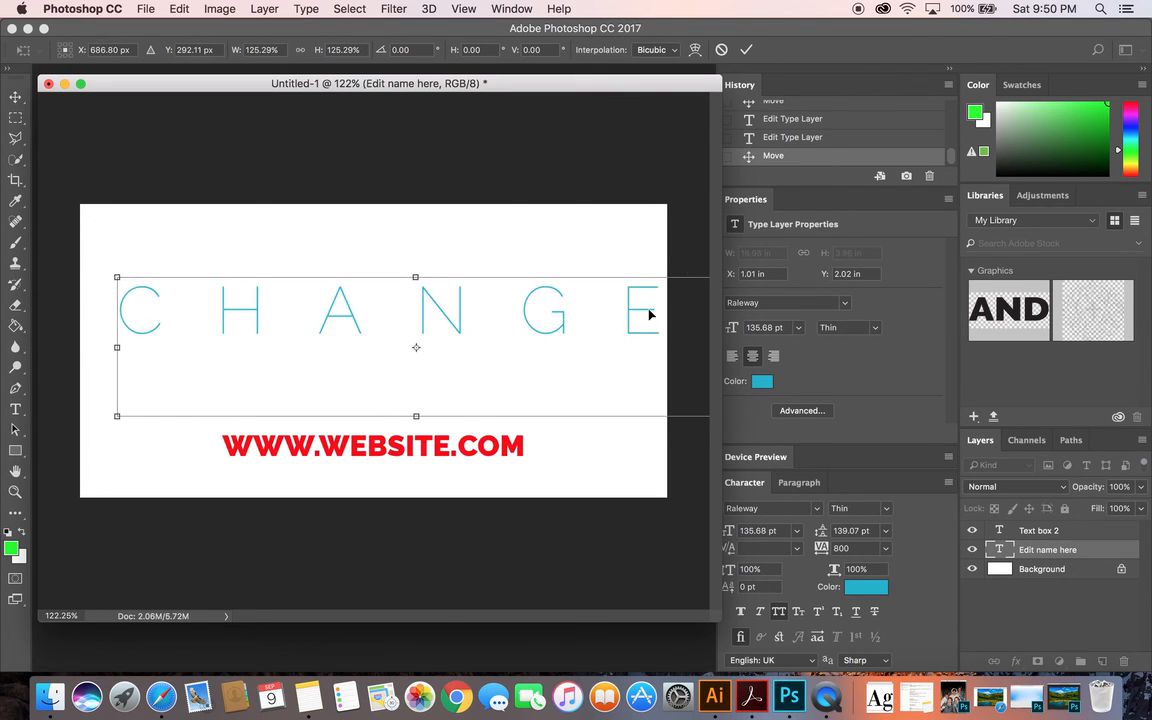
pyautogui.moveTo(650, 313)
pyautogui.mouseDown()
pyautogui.moveTo(622, 323)
pyautogui.moveTo(661, 310)
pyautogui.mouseUp()
pyautogui.moveTo(594, 336); pyautogui.dragTo(605, 318)
pyautogui.press('Return')
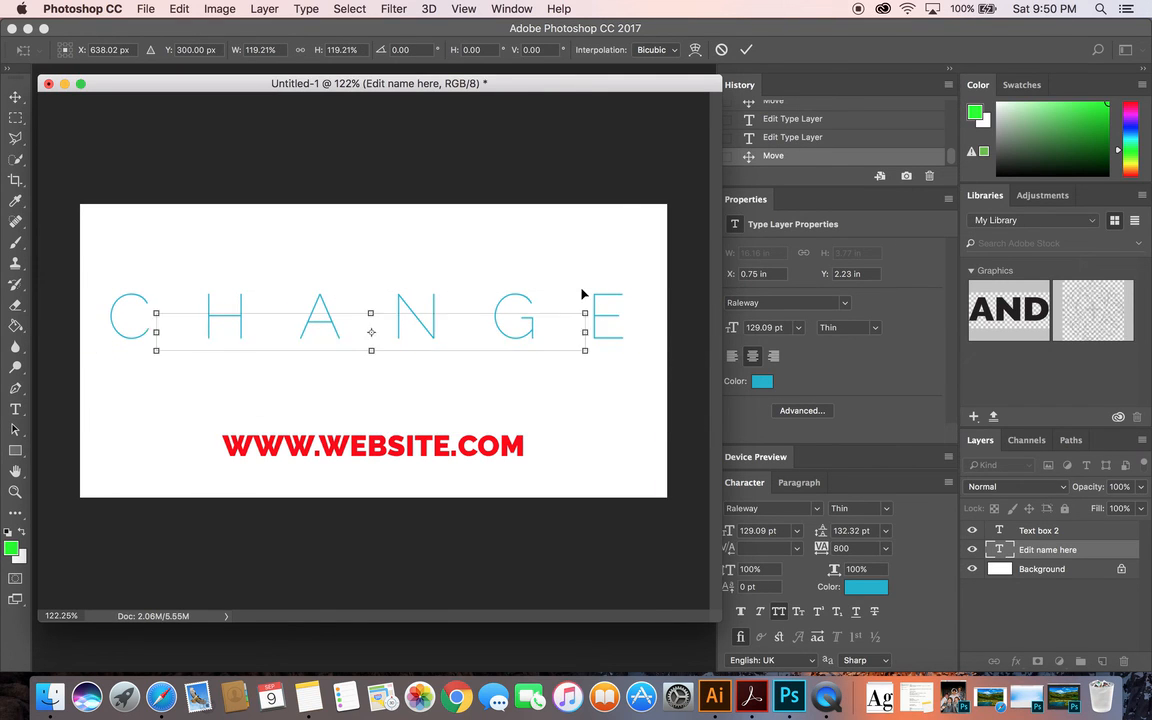
# Select the whole CHANGE text and set its font size to 36 pt after trying 16 pt
pyautogui.doubleClick(1000, 550)
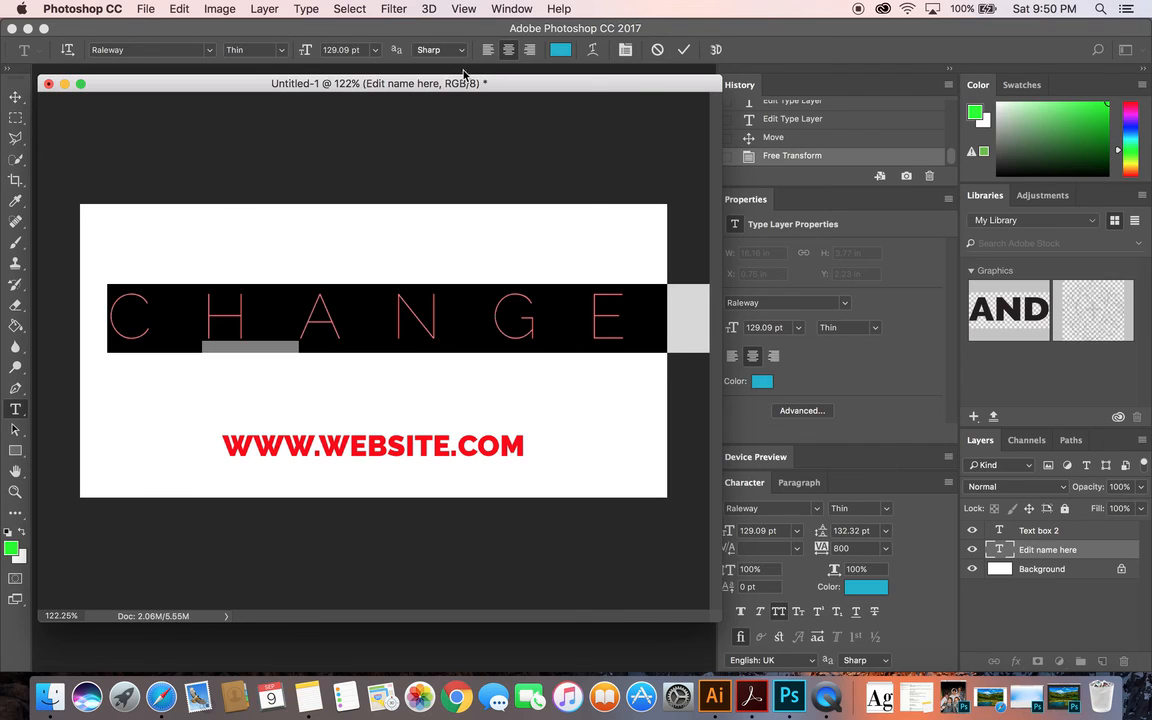
pyautogui.click(338, 50)
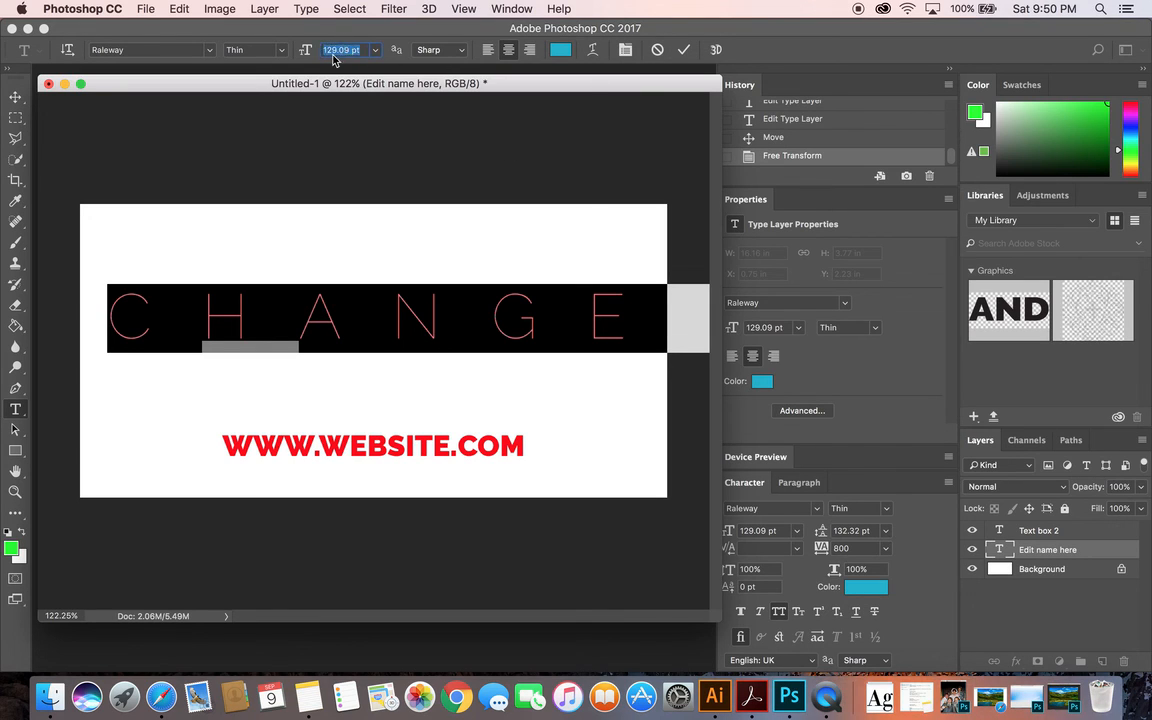
pyautogui.click(373, 55)
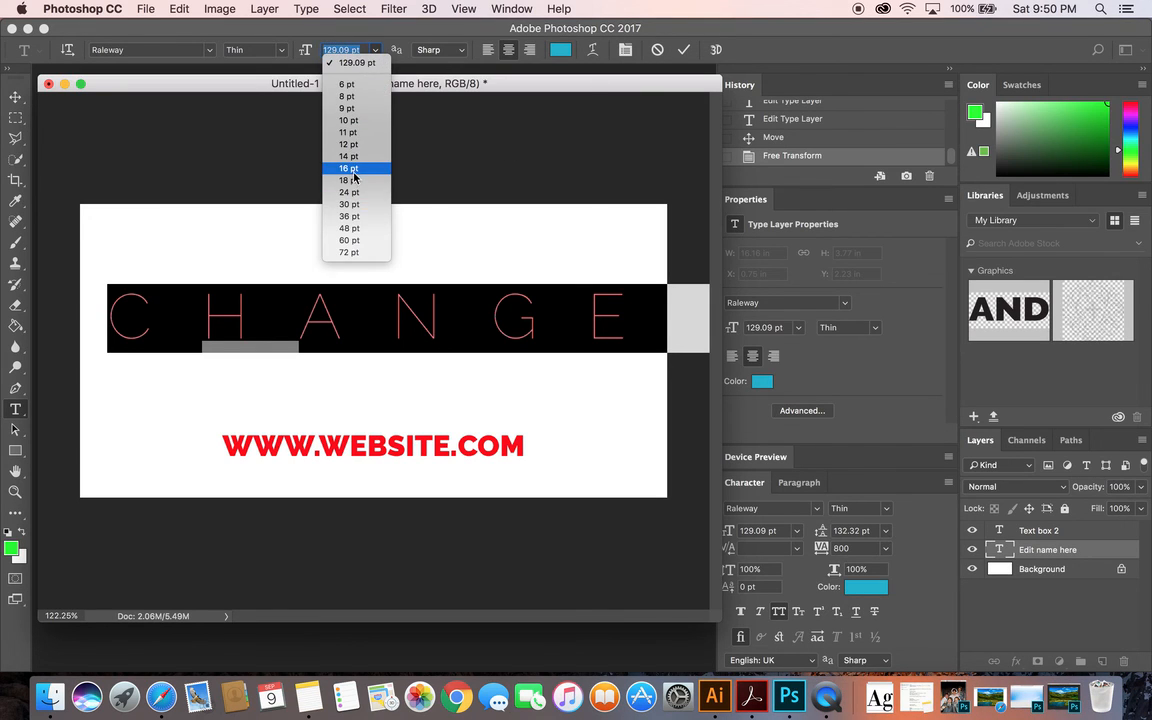
pyautogui.click(352, 169)
pyautogui.click(370, 62)
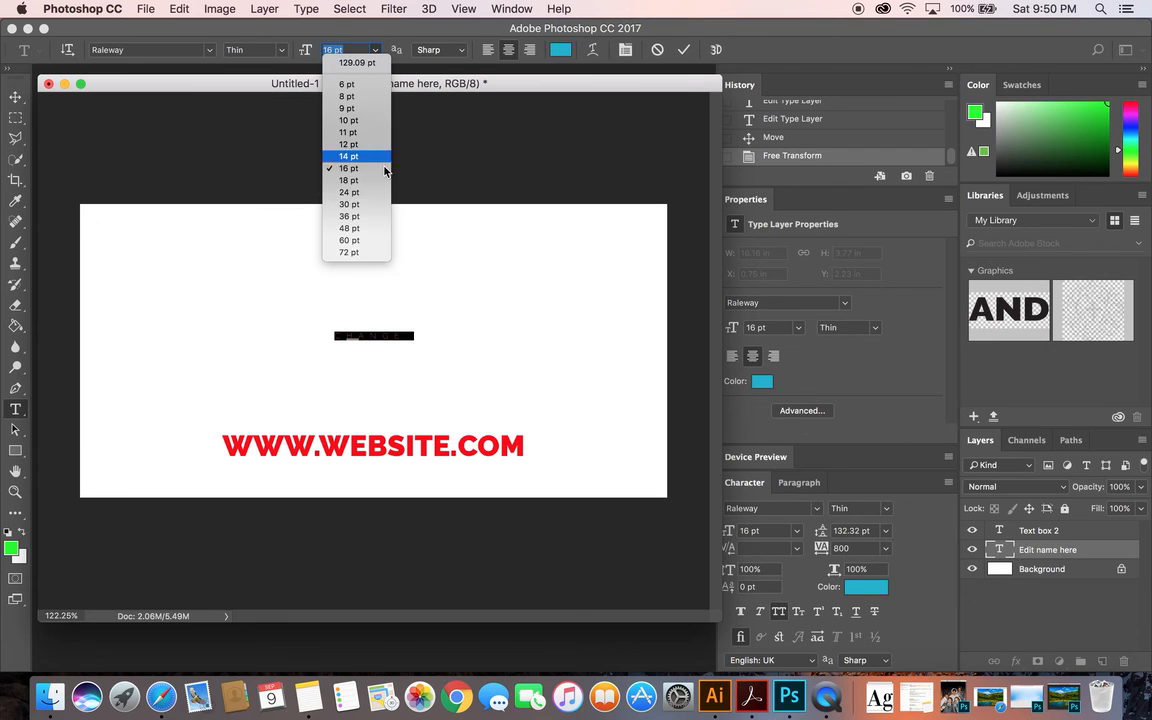
pyautogui.click(372, 226)
# Scale the CHANGE text up to about 122 pt, spanning most of the canvas width above the website line, and apply the transformation
pyautogui.click(15, 97)
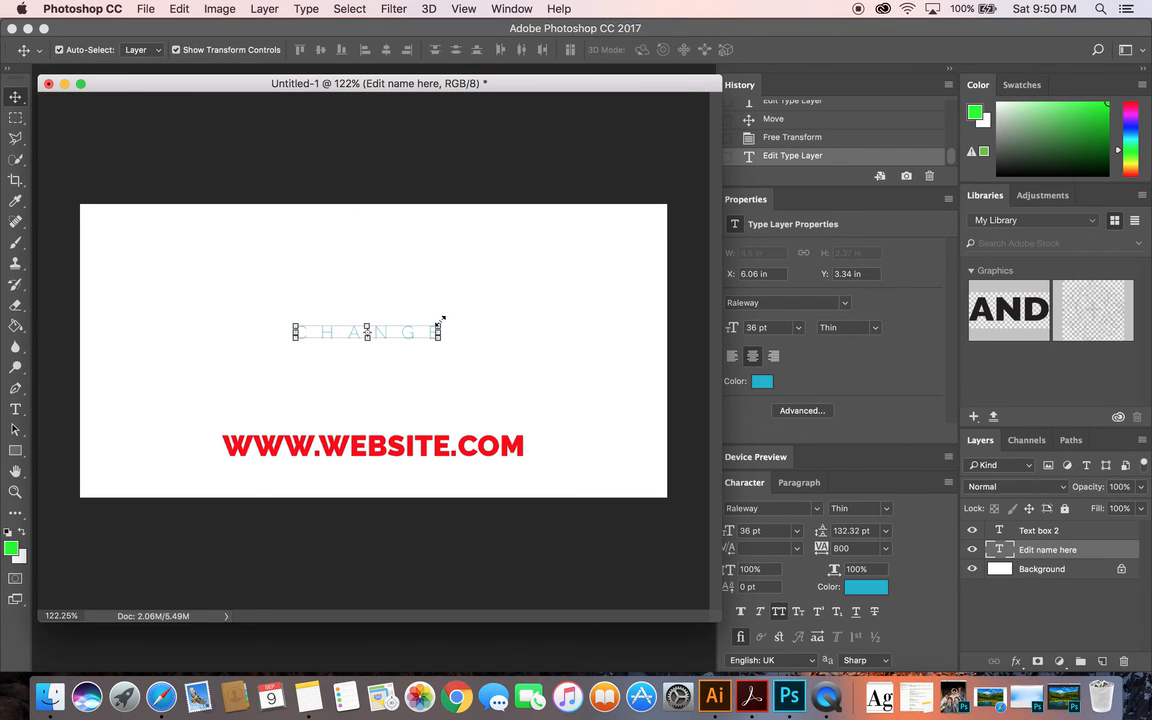
pyautogui.moveTo(440, 321); pyautogui.dragTo(500, 262)
pyautogui.press('super+z')
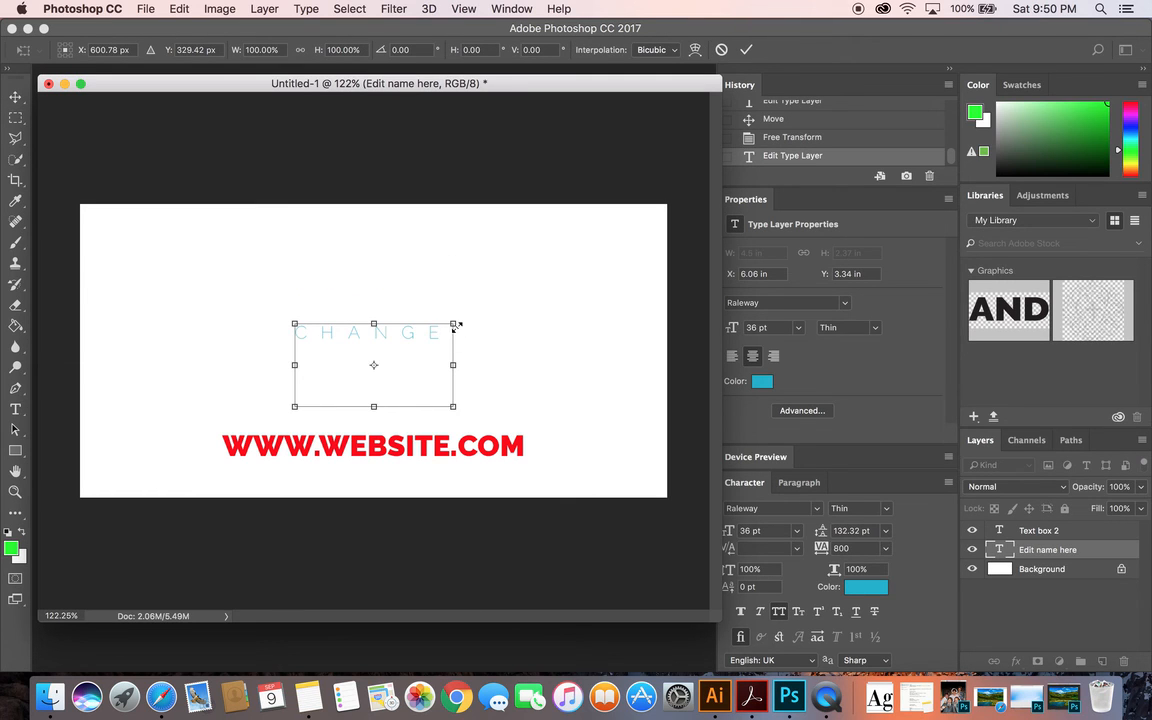
pyautogui.moveTo(455, 325); pyautogui.dragTo(496, 327)
pyautogui.press('Return')
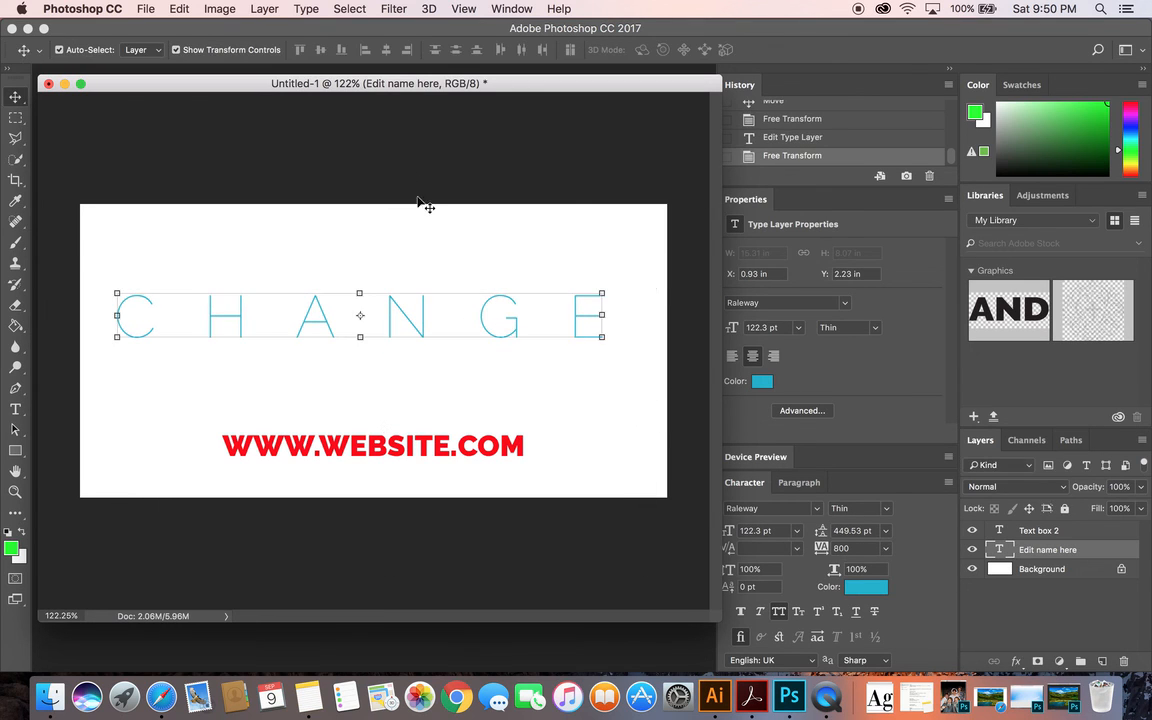
# Move the website line up to sit centered just beneath the CHANGE text, and deselect its layer
pyautogui.click(420, 204)
pyautogui.moveTo(470, 451); pyautogui.dragTo(467, 393)
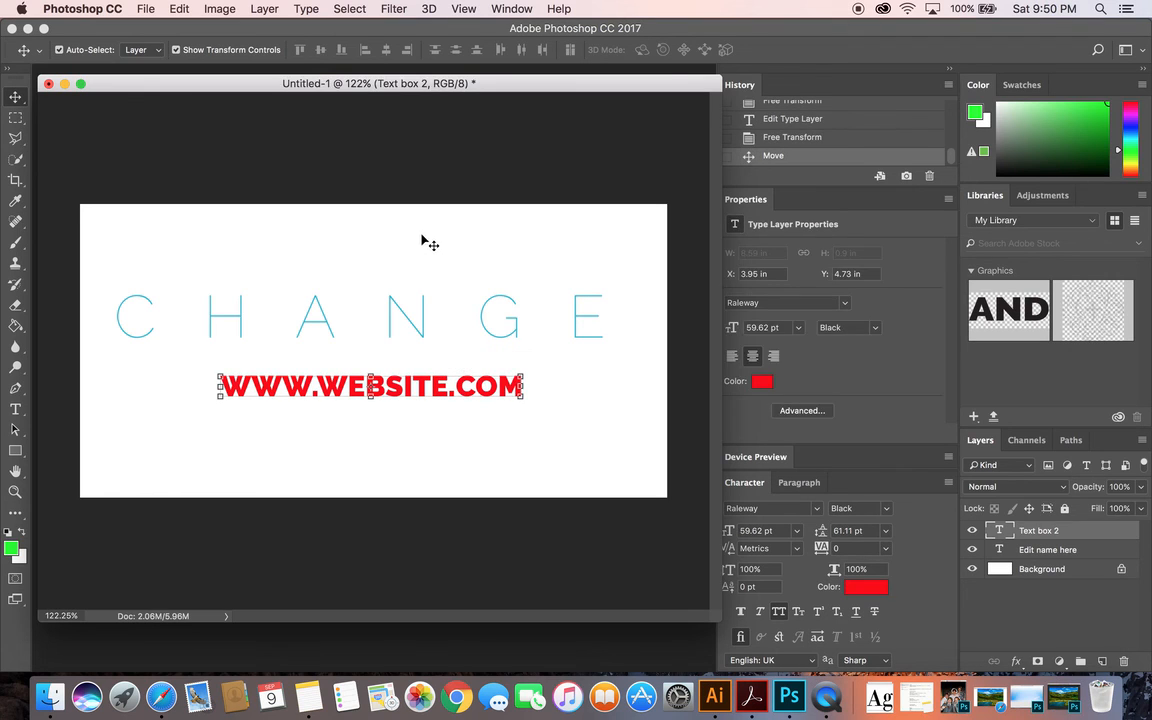
pyautogui.click(421, 240)
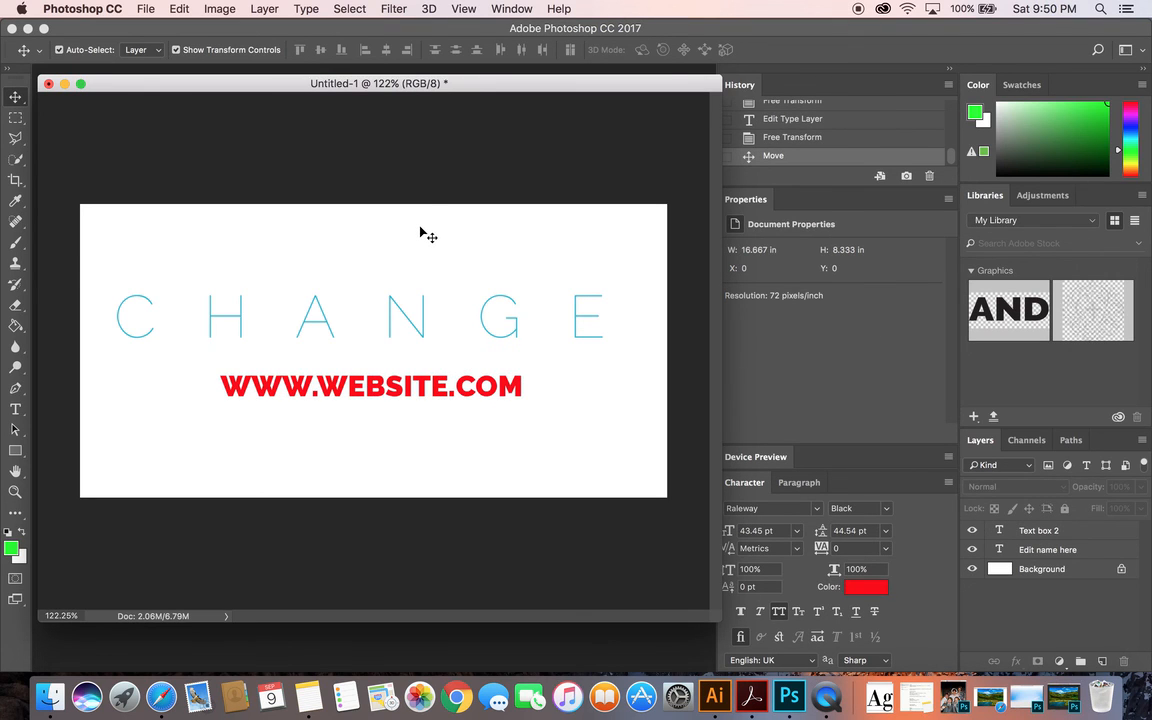